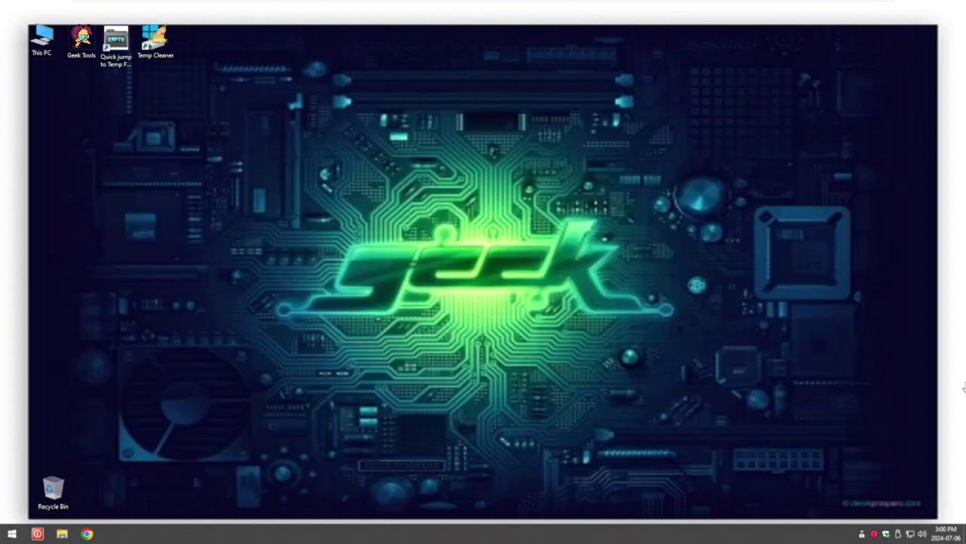
- Create a new folder on the desktop
{"action": "left_click", "coordinate": [370, 385]}
{"action": "right_click", "coordinate": [281, 194]}
{"action": "mouse_move", "coordinate": [324, 261]}
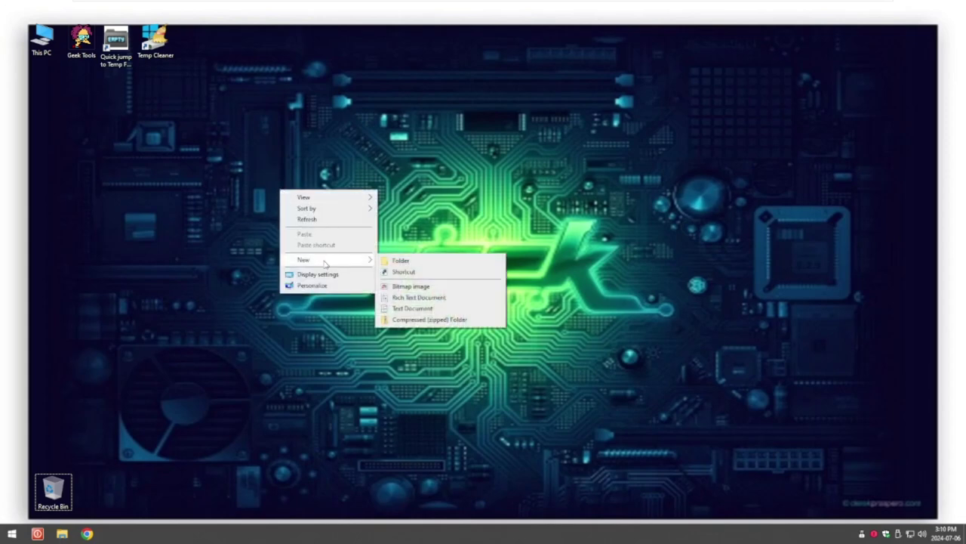
{"action": "left_click", "coordinate": [397, 261]}
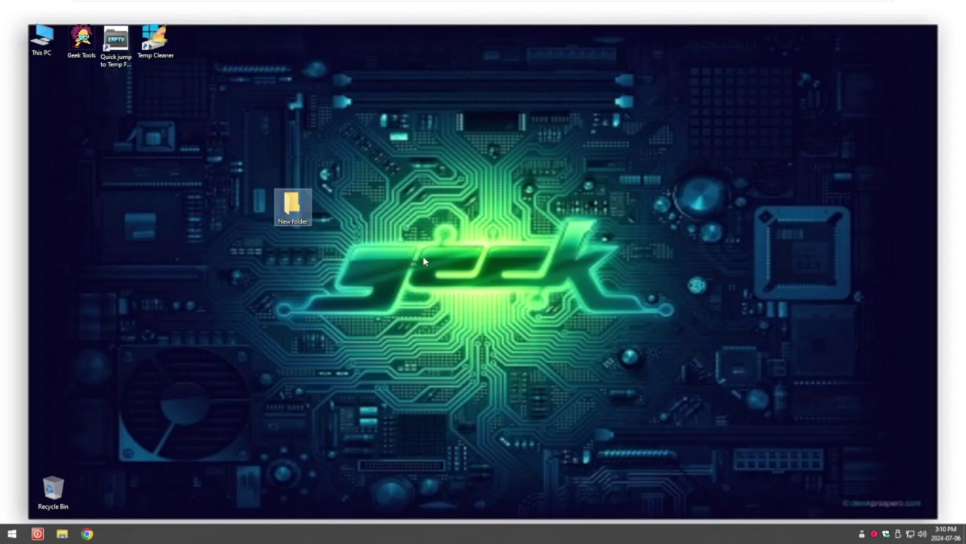
- Open the icon selection for the new desktop folder from its customization properties
{"action": "double_click", "coordinate": [294, 202]}
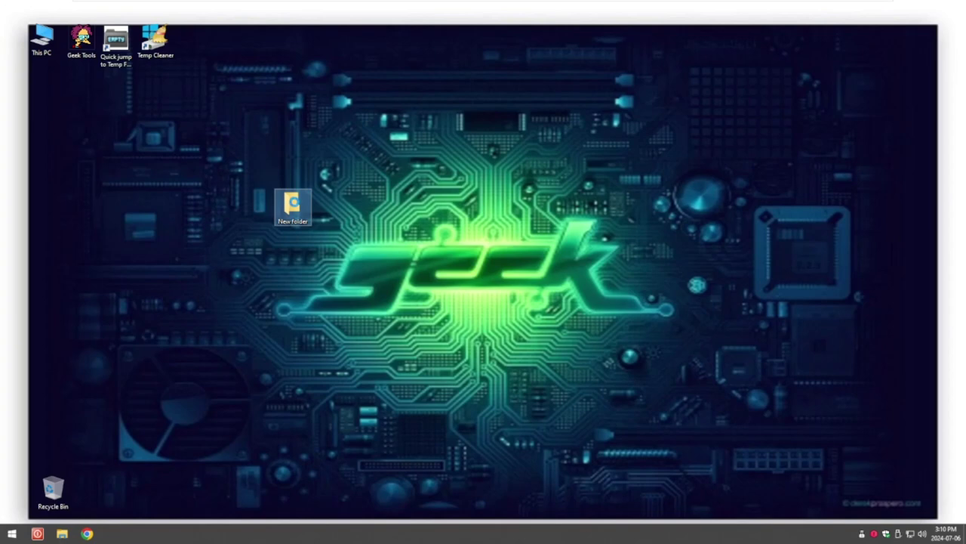
{"action": "right_click", "coordinate": [295, 204]}
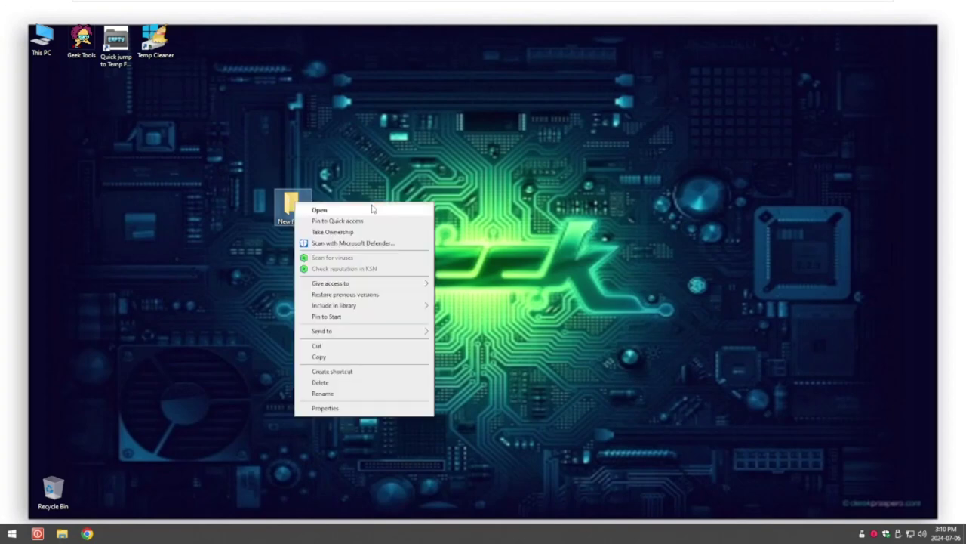
{"action": "left_click", "coordinate": [325, 407]}
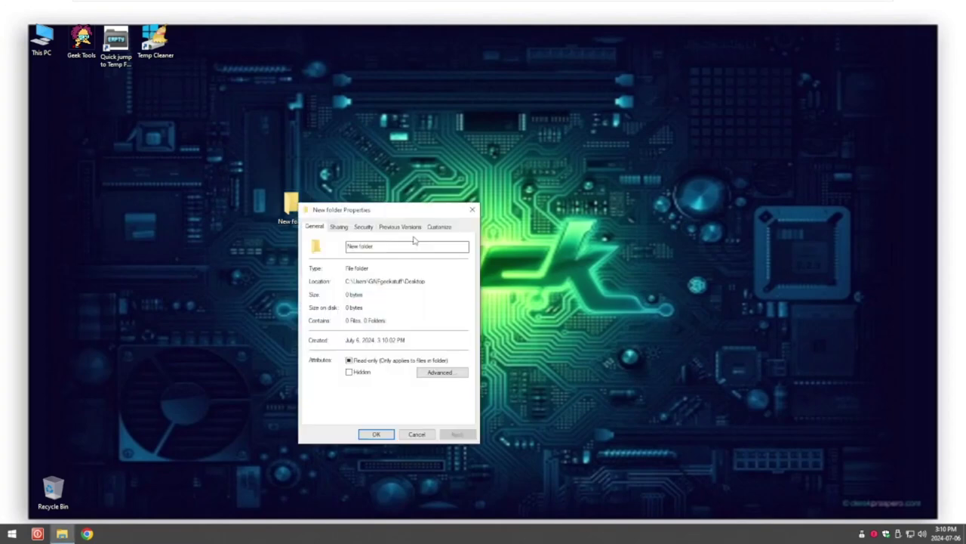
{"action": "left_click", "coordinate": [439, 228]}
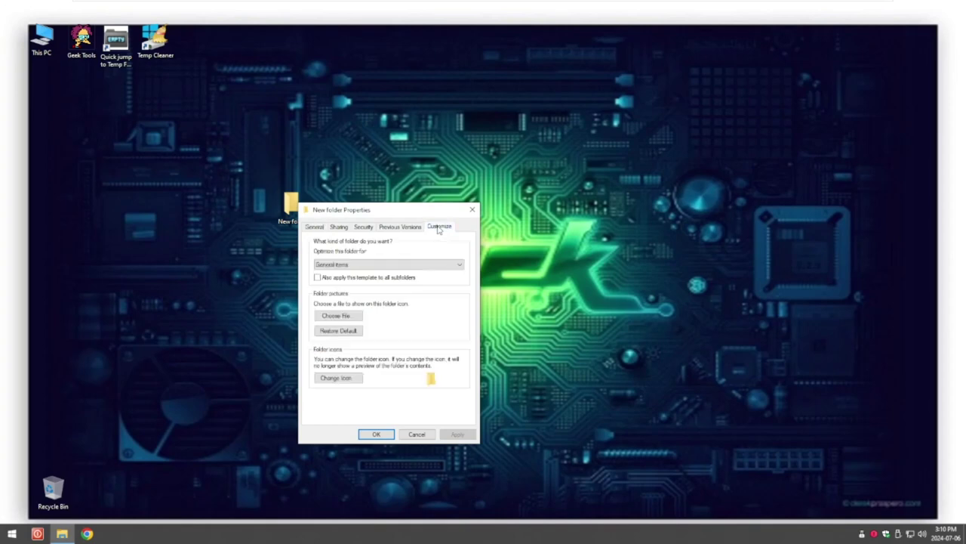
{"action": "left_click", "coordinate": [348, 382]}
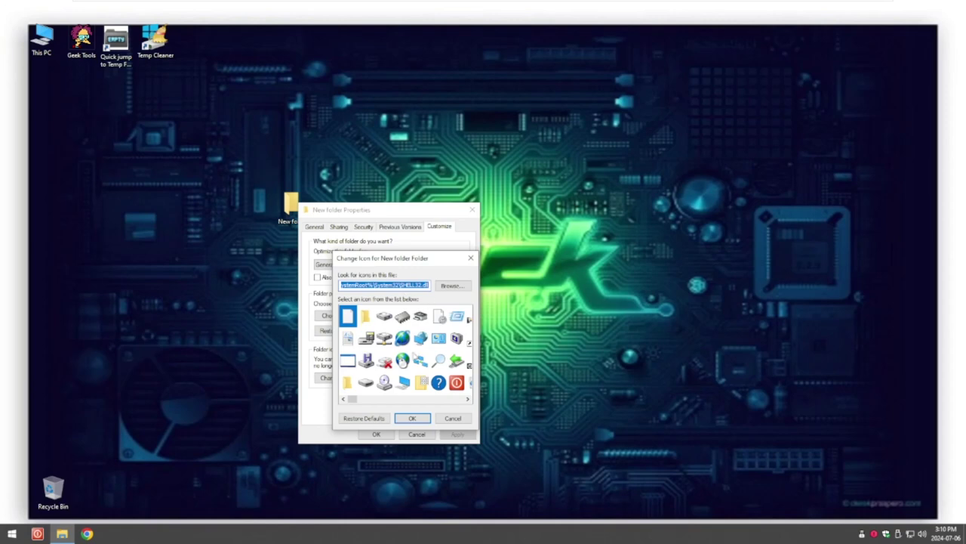
- Assign the red power symbol from SHELL32.dll as the new folder's icon, apply it, and briefly open the folder to check it
{"action": "left_click", "coordinate": [467, 400]}
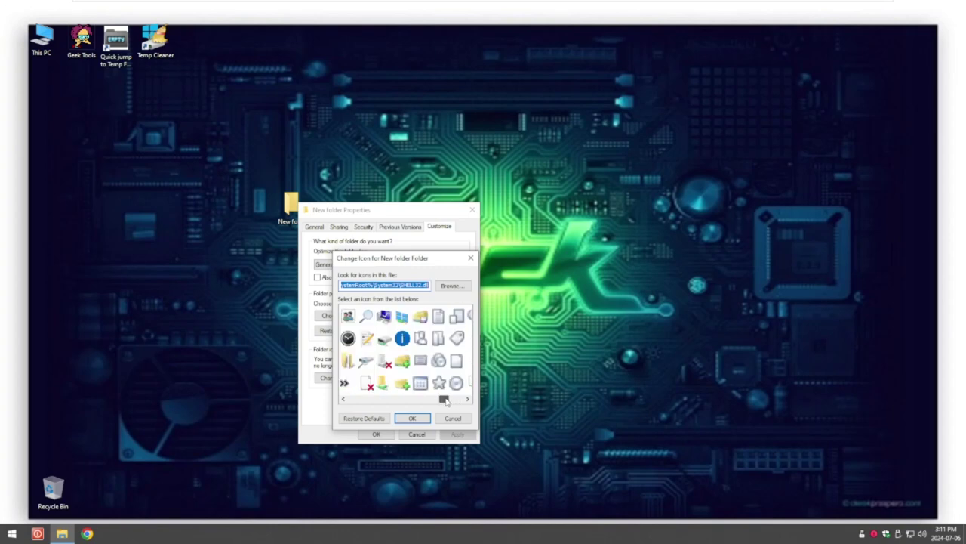
{"action": "left_click", "coordinate": [343, 399]}
{"action": "left_click_drag", "start_coordinate": [454, 400], "coordinate": [351, 400]}
{"action": "left_click", "coordinate": [456, 383]}
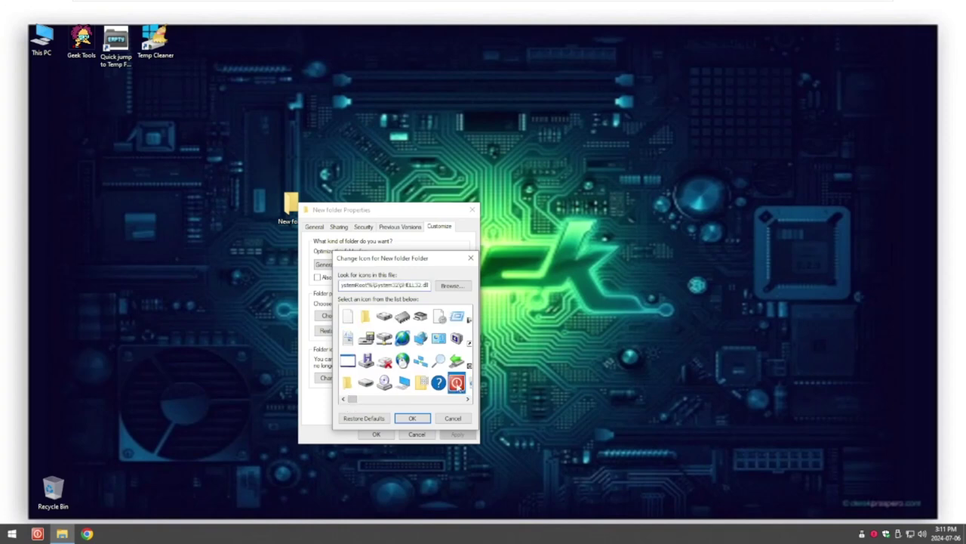
{"action": "left_click", "coordinate": [412, 418]}
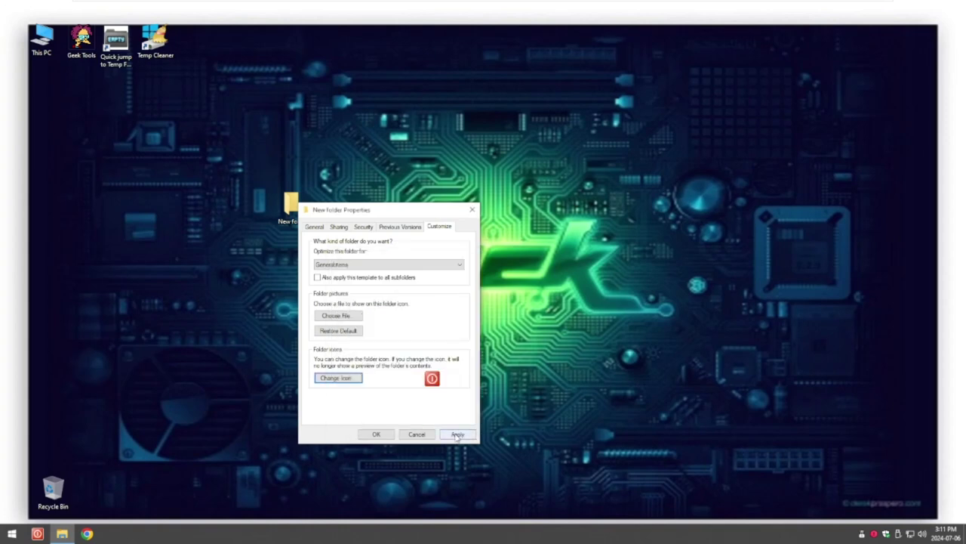
{"action": "left_click", "coordinate": [458, 435]}
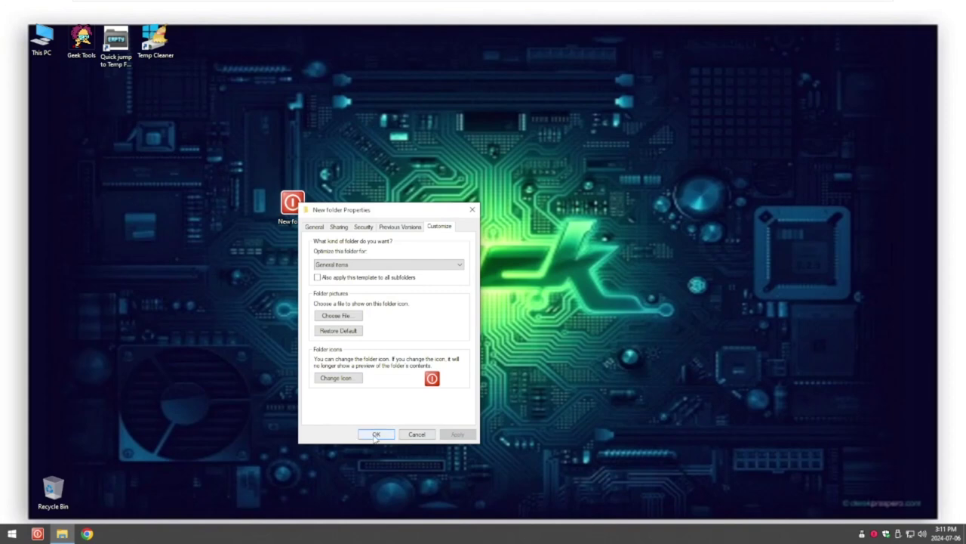
{"action": "left_click", "coordinate": [376, 434]}
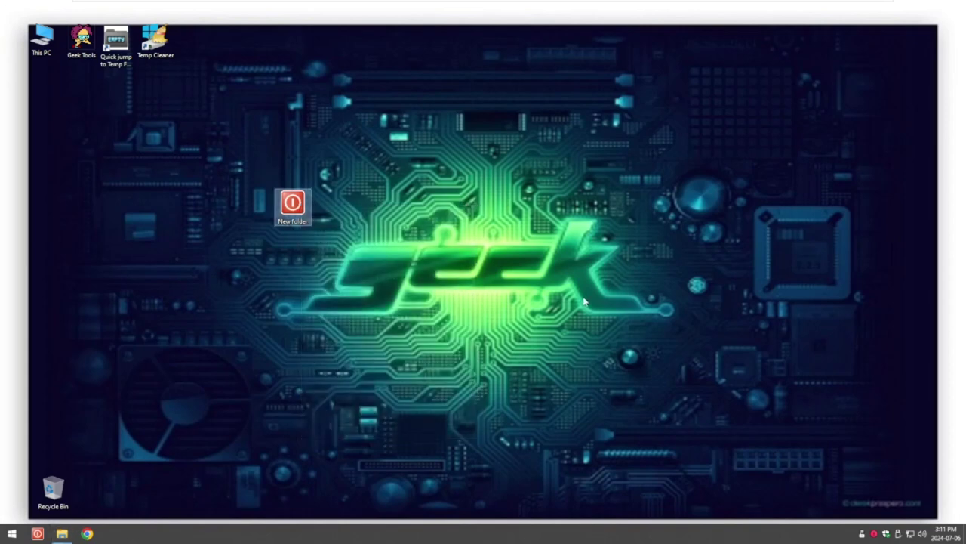
{"action": "double_click", "coordinate": [293, 206]}
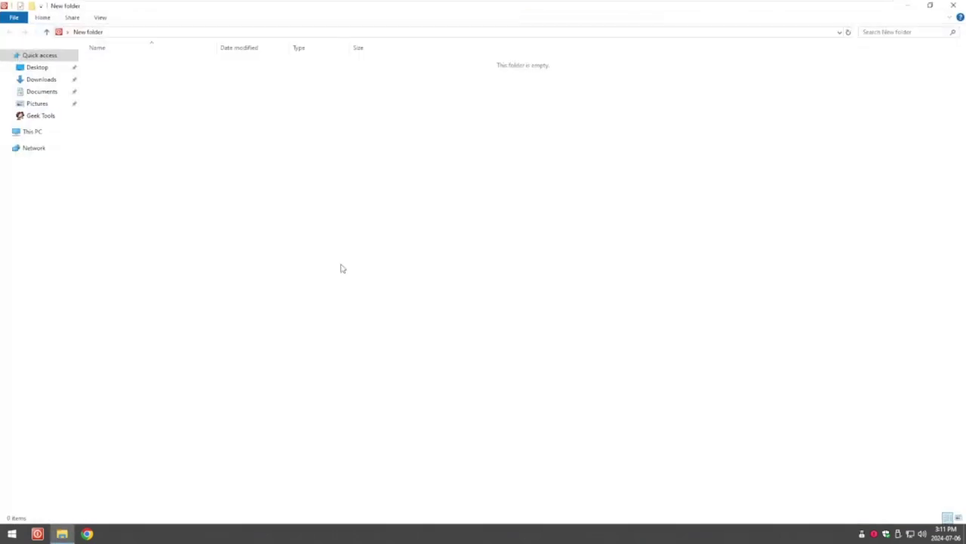
{"action": "left_click", "coordinate": [953, 5]}
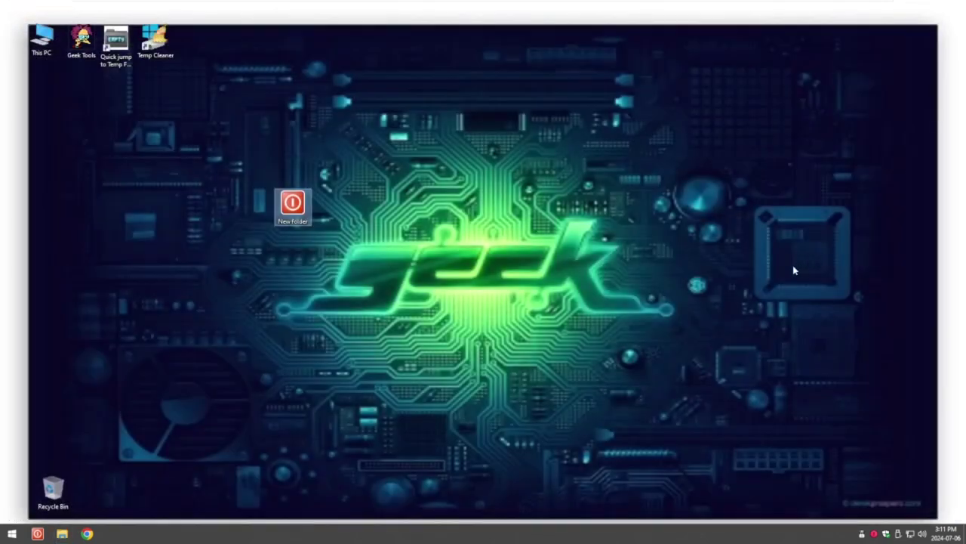
- Rename the new desktop folder to "test folder"
{"action": "left_click", "coordinate": [295, 205]}
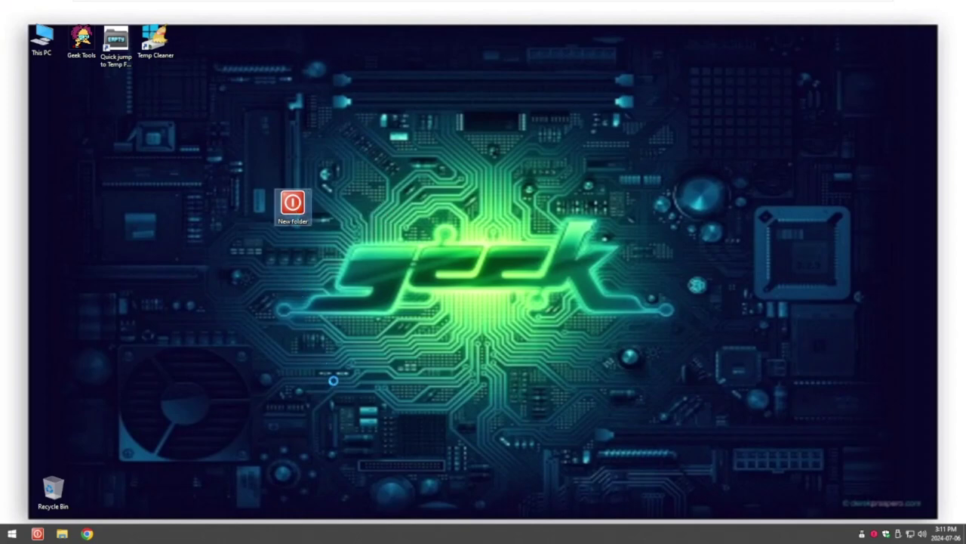
{"action": "key", "text": "shift+F10"}
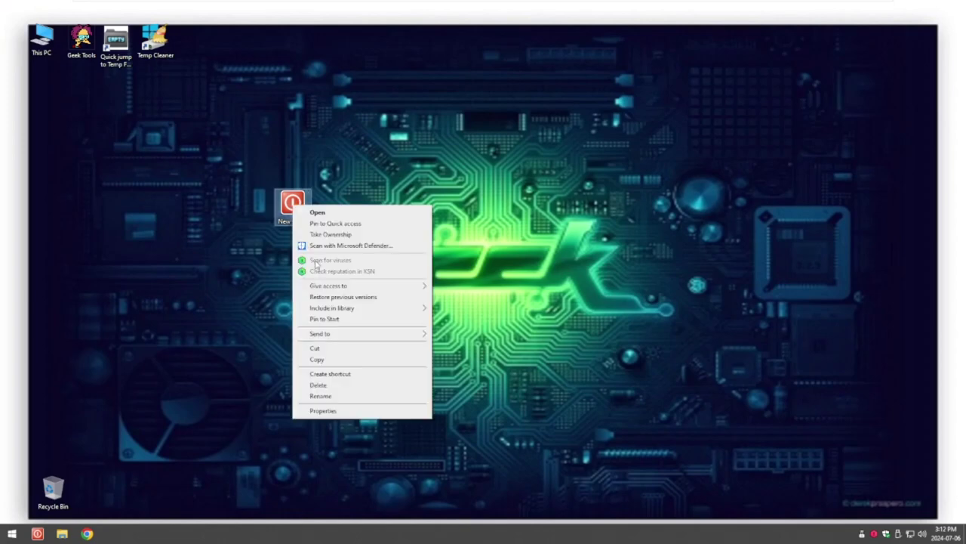
{"action": "left_click", "coordinate": [320, 396]}
{"action": "key", "text": "BackSpace"}
{"action": "type", "text": "test folder"}
{"action": "key", "text": "Return"}
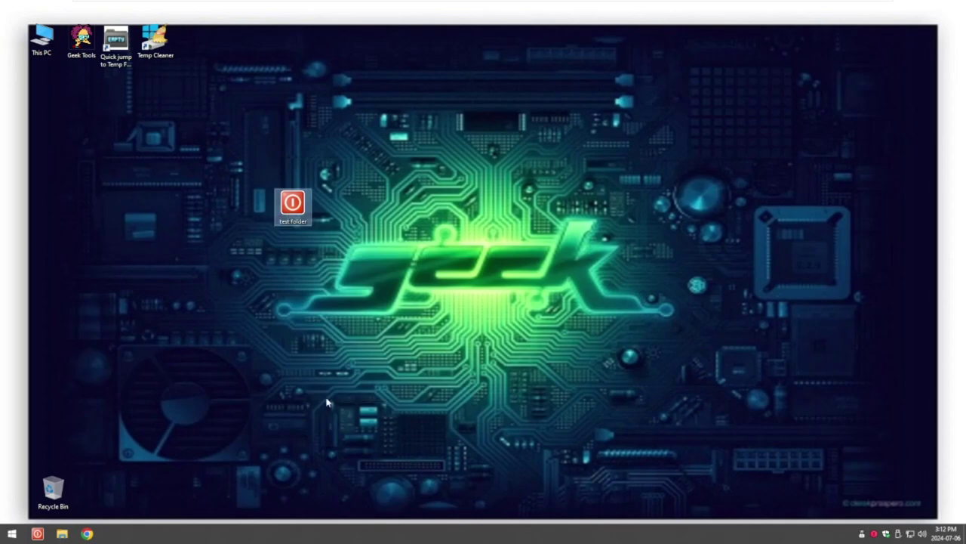
- Refresh the desktop, then open test folder to check that it still works and close it again
{"action": "right_click", "coordinate": [427, 242]}
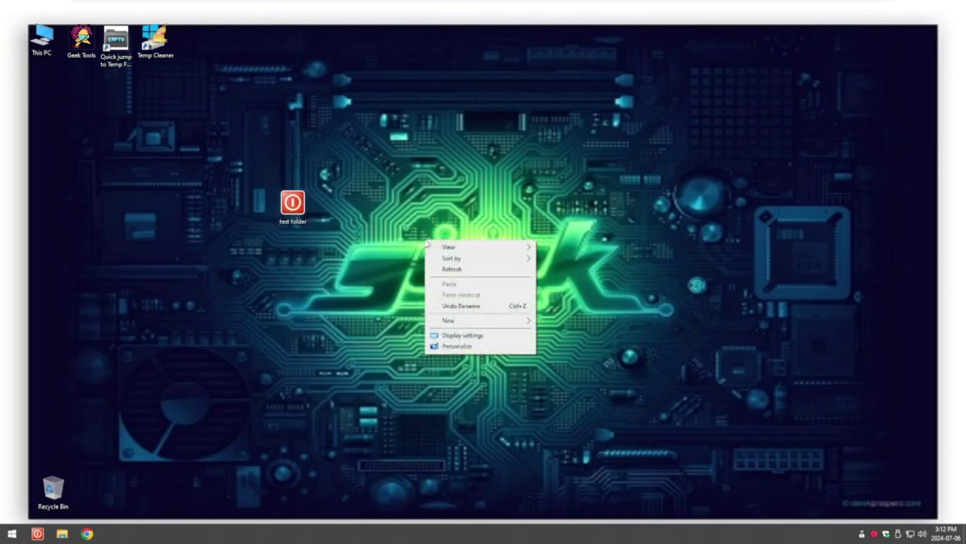
{"action": "left_click", "coordinate": [453, 270]}
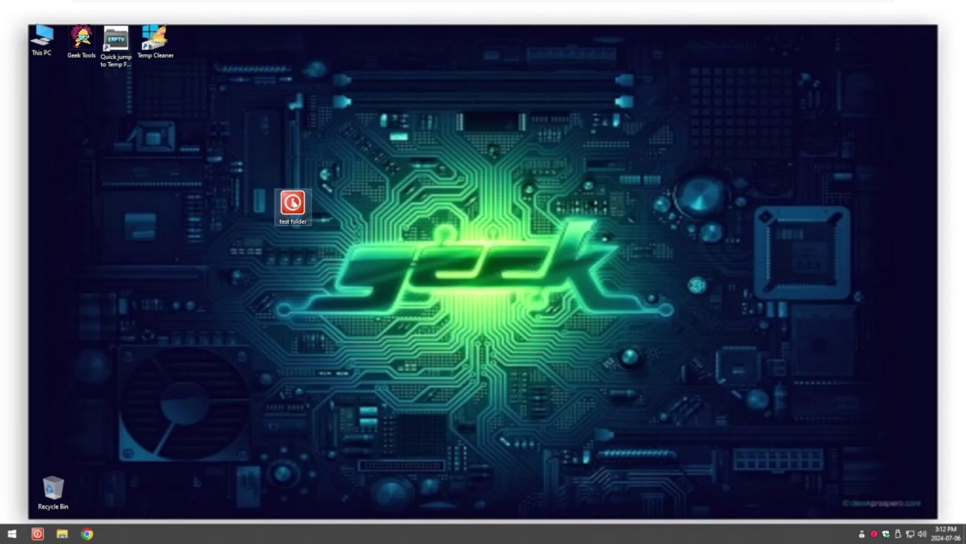
{"action": "double_click", "coordinate": [293, 203]}
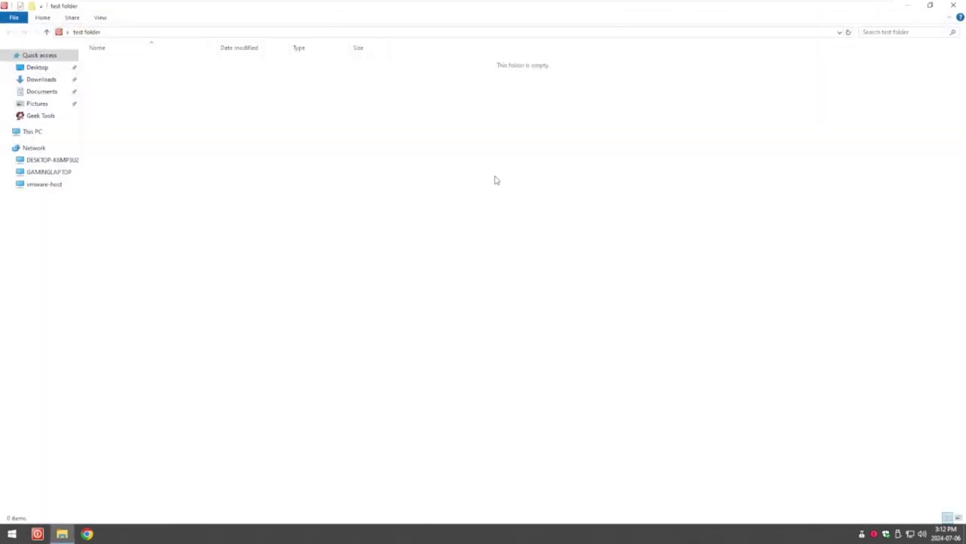
{"action": "left_click", "coordinate": [953, 5]}
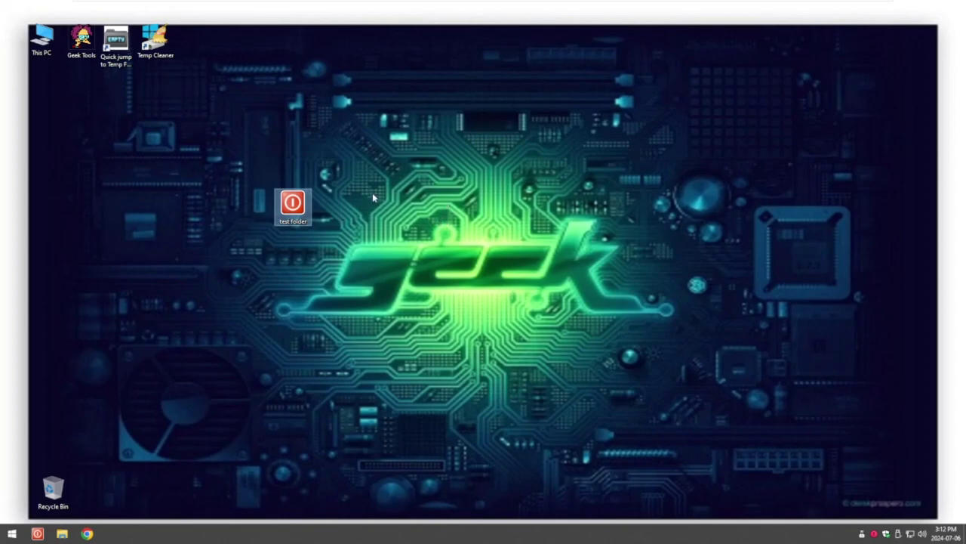
- Examine the custom icon collection in Documents > Icons, including its Ghost Icons subfolder, and close the window
{"action": "double_click", "coordinate": [43, 37]}
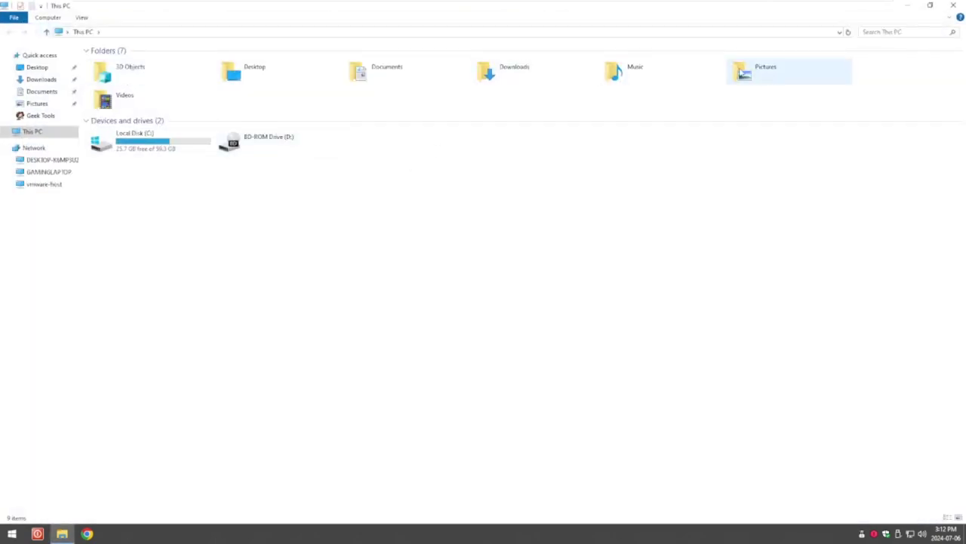
{"action": "double_click", "coordinate": [371, 76]}
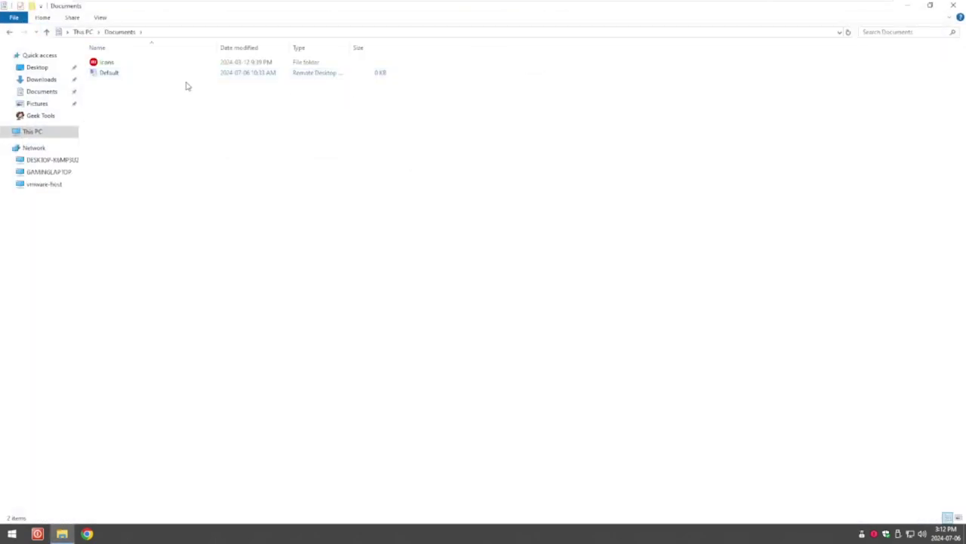
{"action": "left_click", "coordinate": [99, 65]}
{"action": "double_click", "coordinate": [99, 65]}
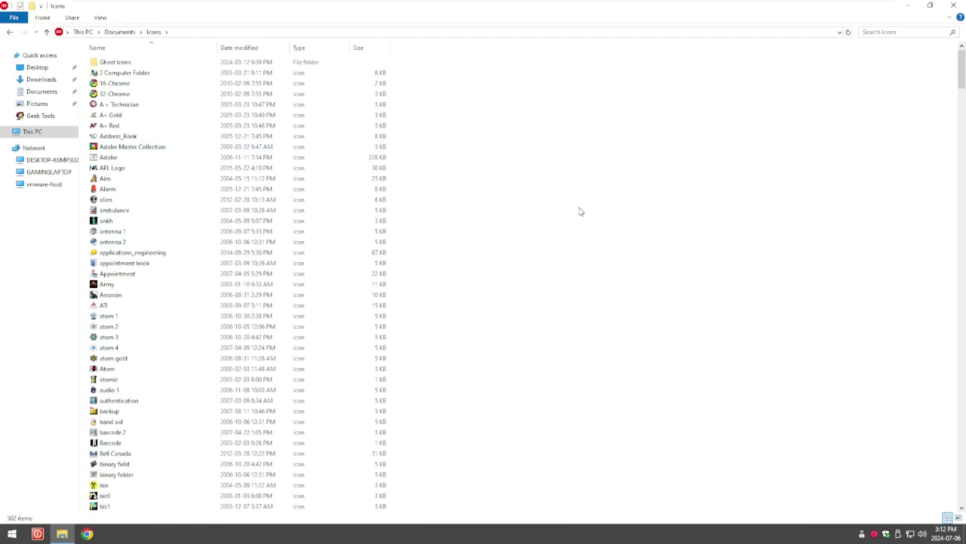
{"action": "double_click", "coordinate": [114, 62]}
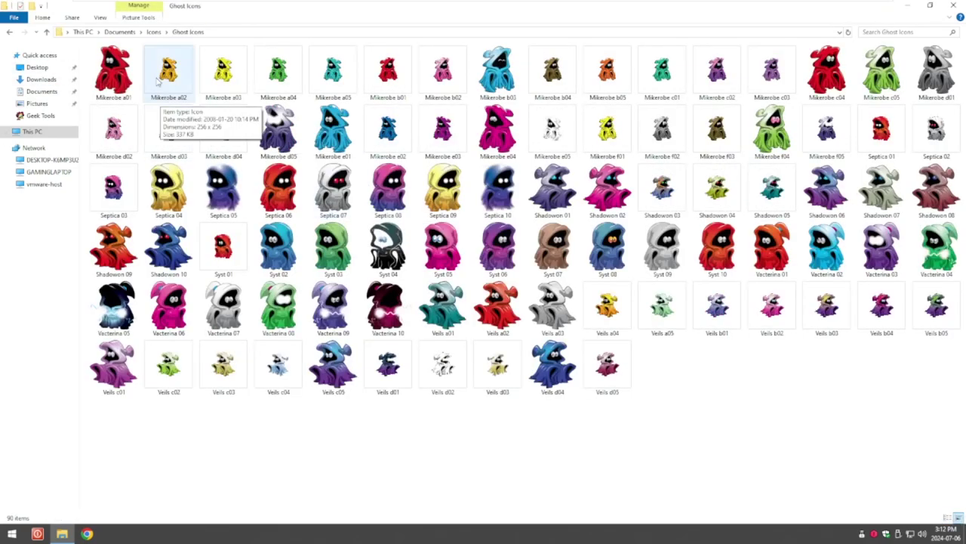
{"action": "left_click", "coordinate": [156, 33]}
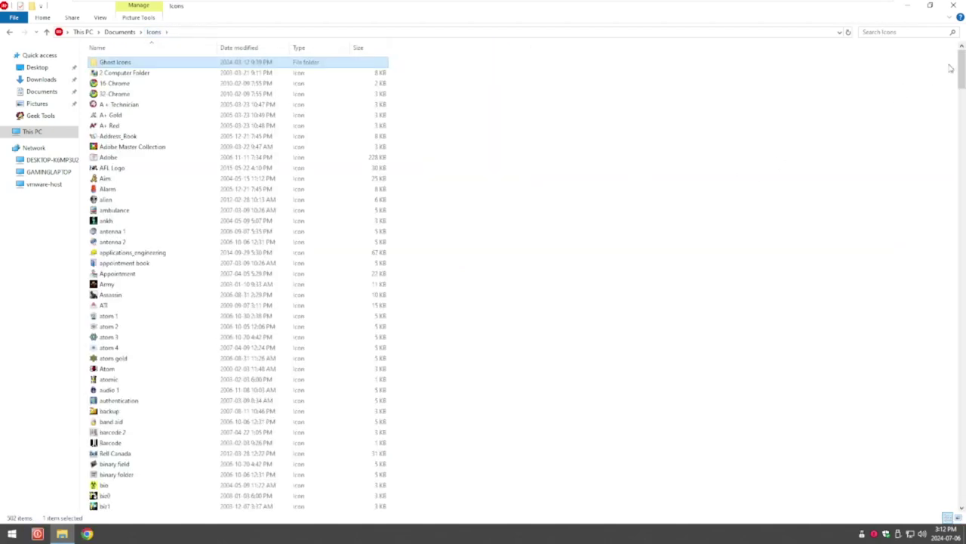
{"action": "left_click_drag", "start_coordinate": [962, 66], "coordinate": [959, 431]}
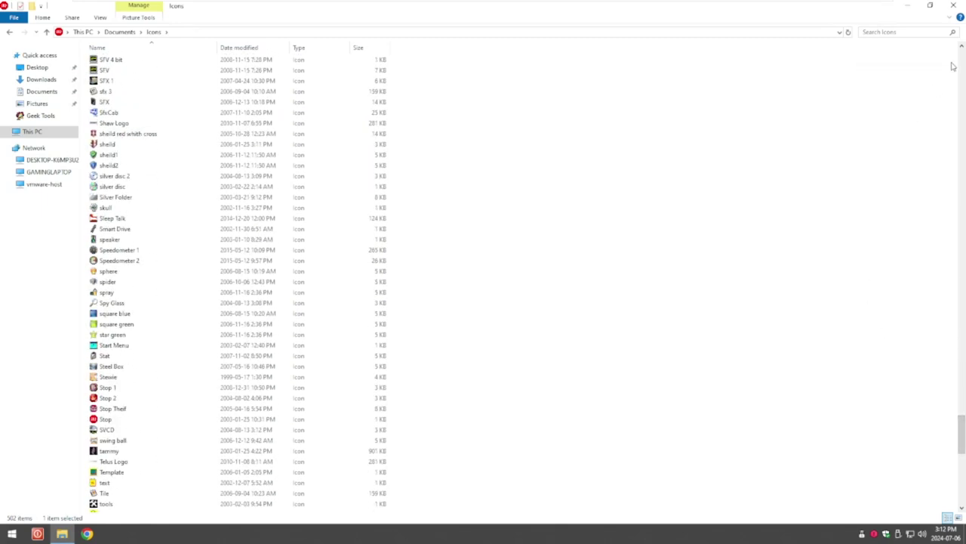
{"action": "left_click", "coordinate": [952, 5]}
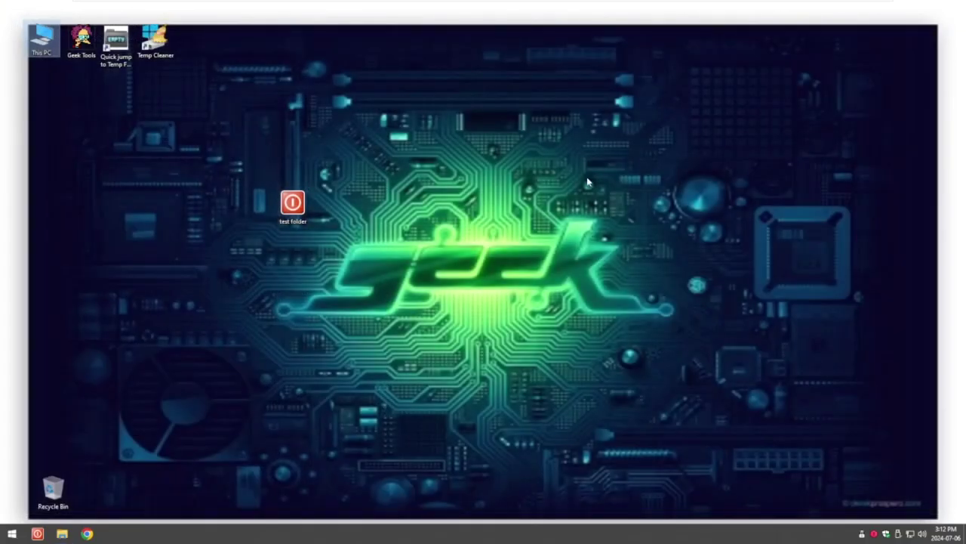
- Load the Mikerobe a01 icon from Documents > Icons > Ghost Icons into the icon selection of test folder's properties
{"action": "left_click", "coordinate": [293, 202]}
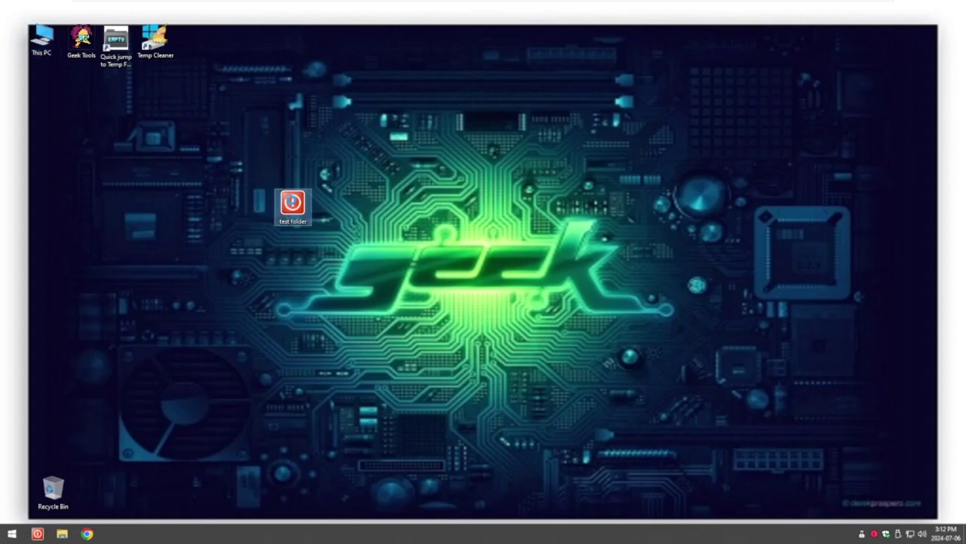
{"action": "right_click", "coordinate": [292, 196]}
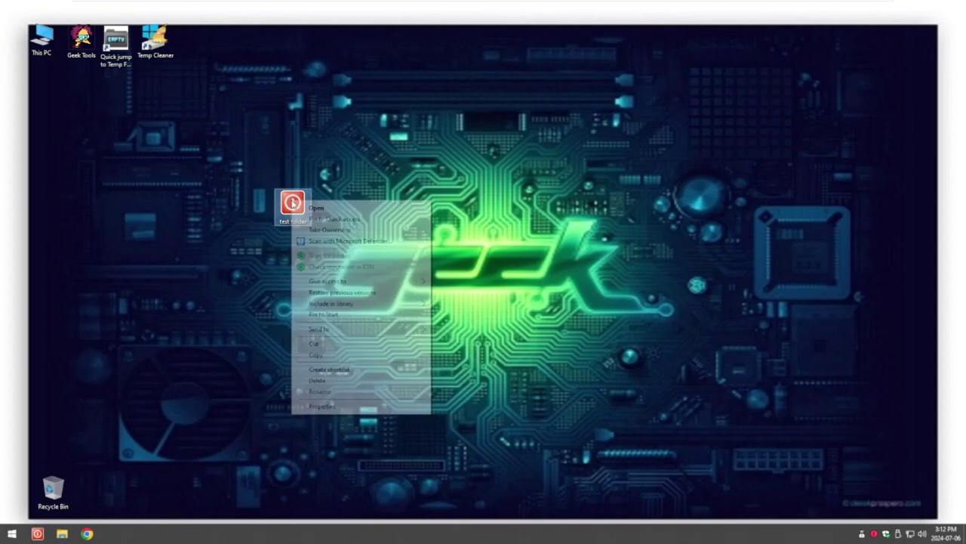
{"action": "left_click", "coordinate": [338, 407]}
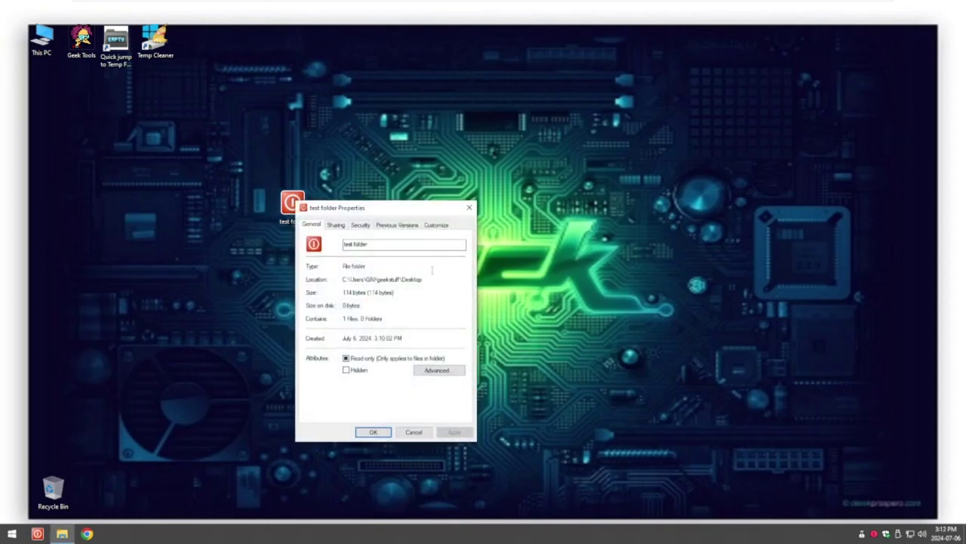
{"action": "left_click", "coordinate": [434, 225]}
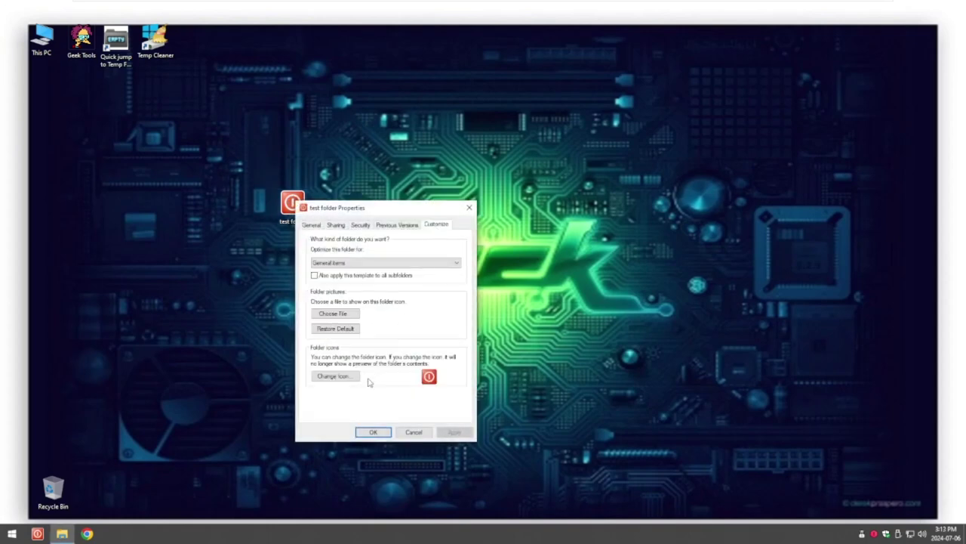
{"action": "left_click", "coordinate": [334, 376]}
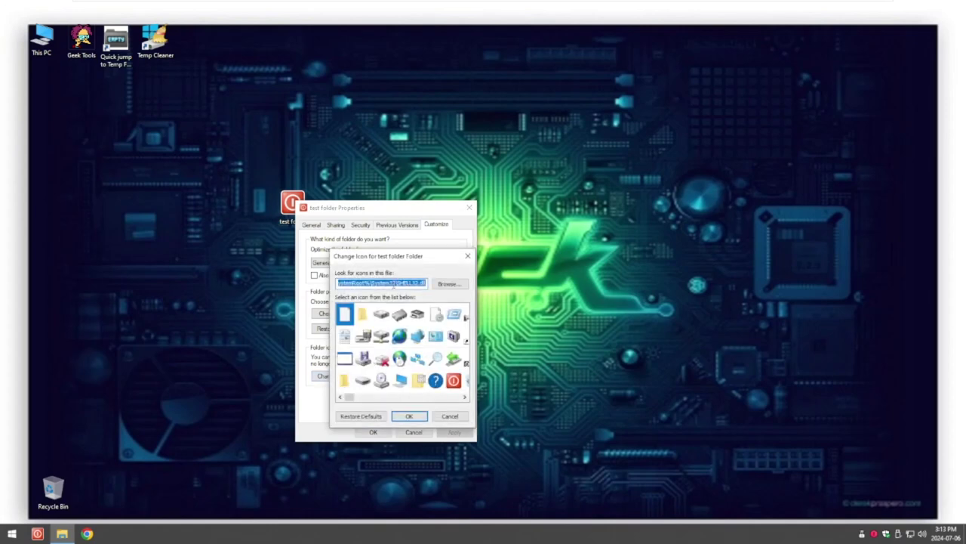
{"action": "left_click", "coordinate": [453, 288]}
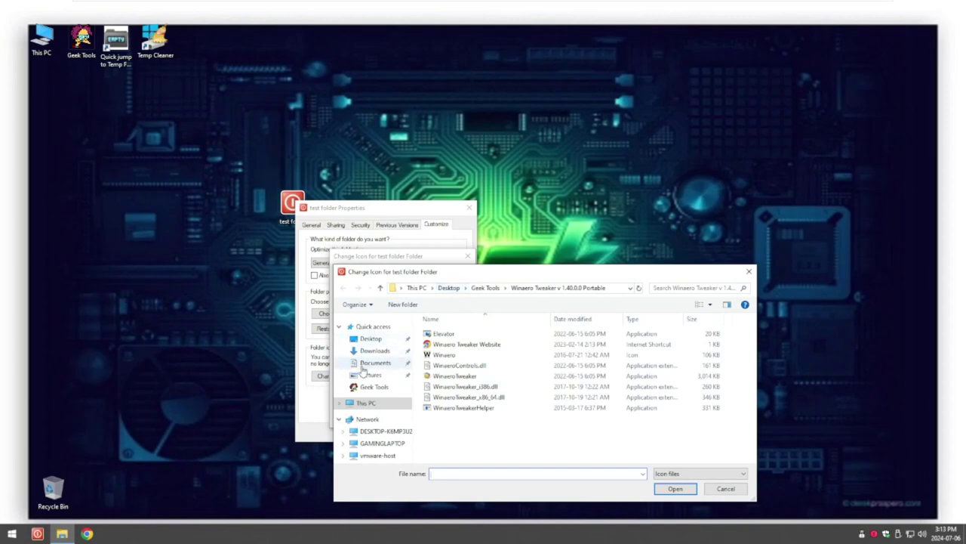
{"action": "left_click", "coordinate": [374, 365]}
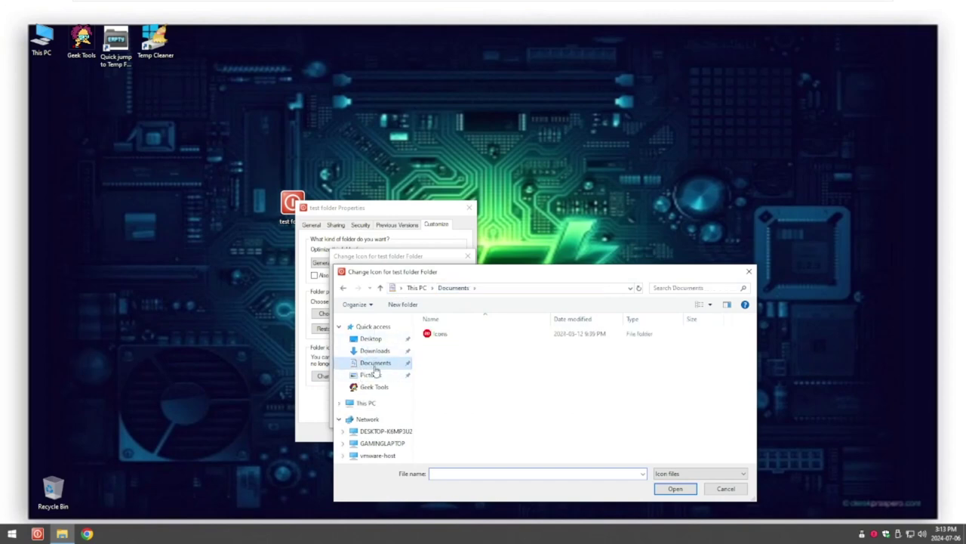
{"action": "double_click", "coordinate": [427, 334]}
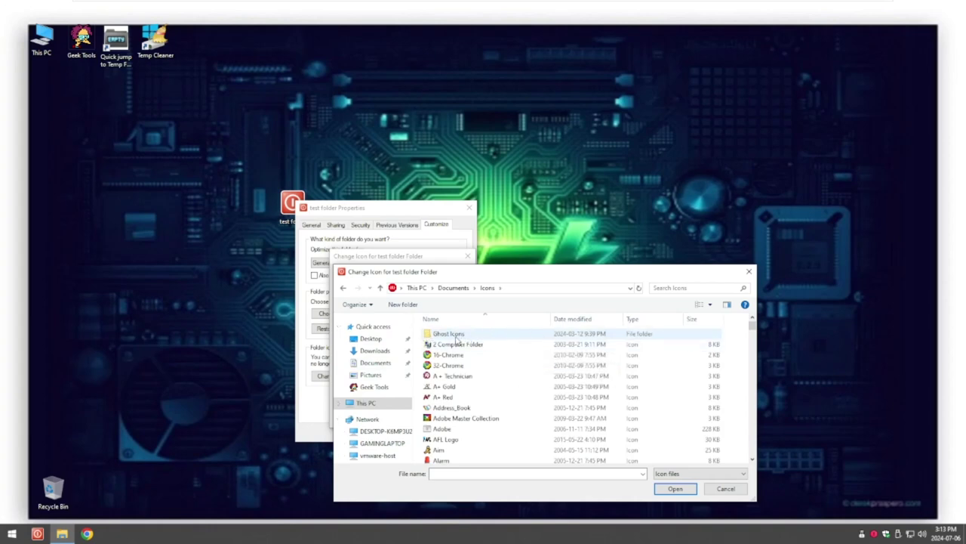
{"action": "double_click", "coordinate": [457, 336]}
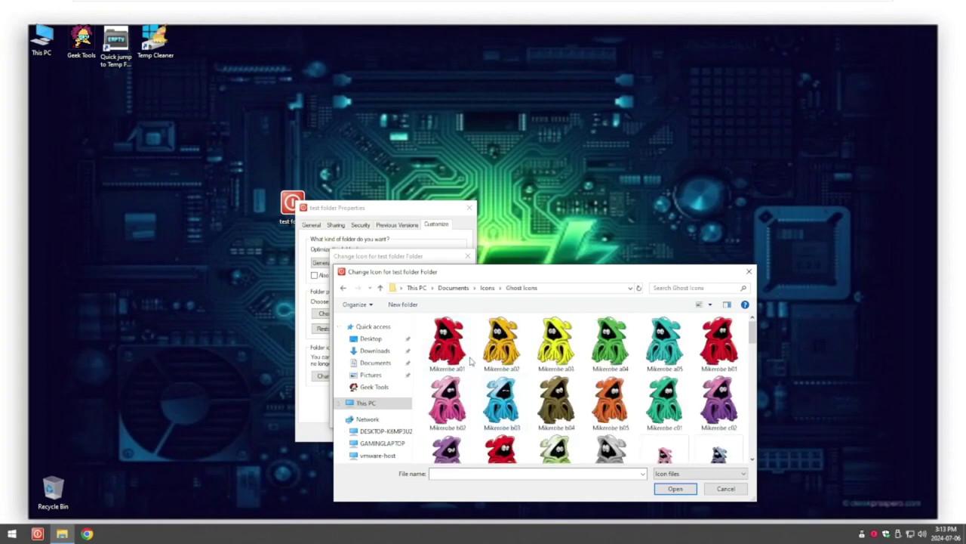
{"action": "left_click", "coordinate": [453, 351]}
{"action": "left_click", "coordinate": [672, 489]}
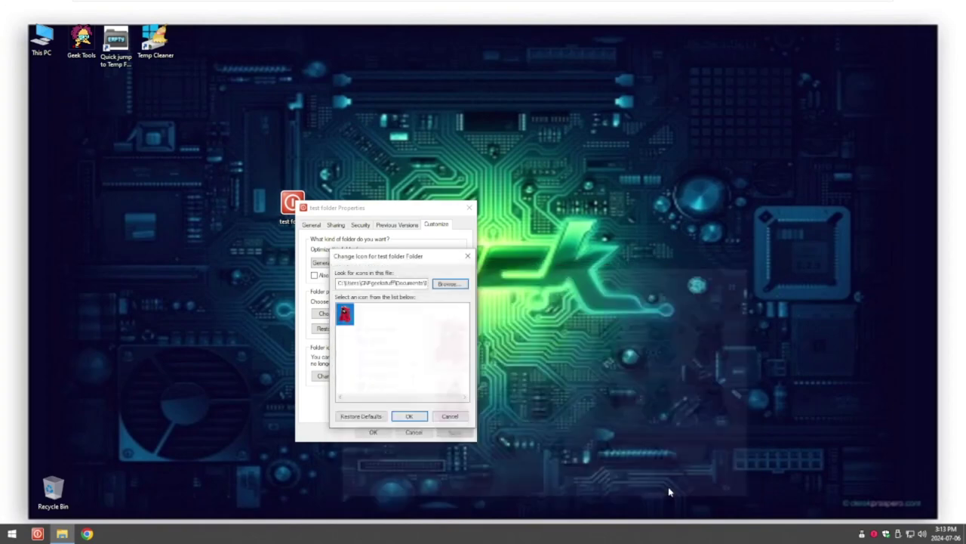
- Accept the red ghost icon, apply it to test folder and close the folder's properties
{"action": "left_click", "coordinate": [408, 416]}
{"action": "left_click", "coordinate": [454, 432]}
{"action": "left_click", "coordinate": [373, 431]}
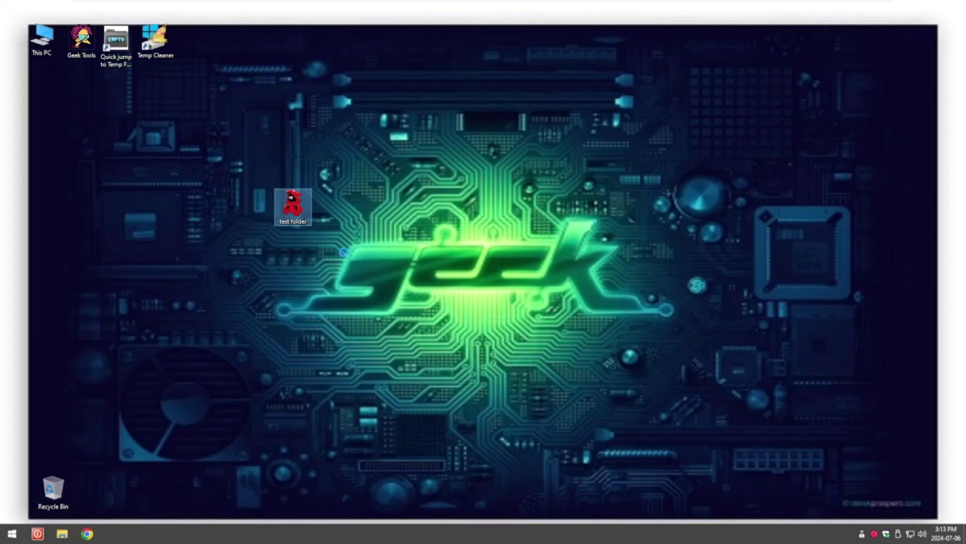
- Load Generic Orange.ico from Documents > Icons into the icon selection of test folder's properties
{"action": "key", "text": "shift+F10"}
{"action": "left_click", "coordinate": [351, 408]}
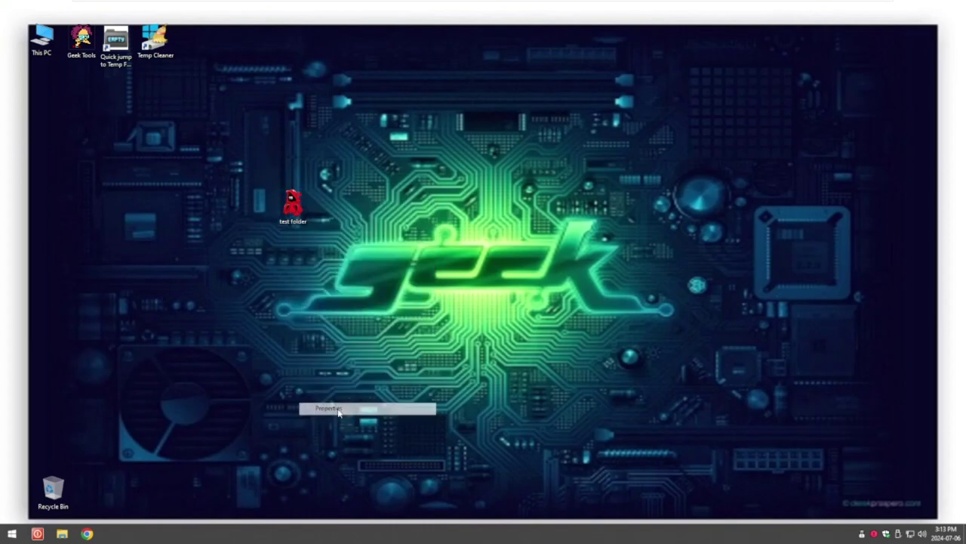
{"action": "left_click", "coordinate": [444, 227]}
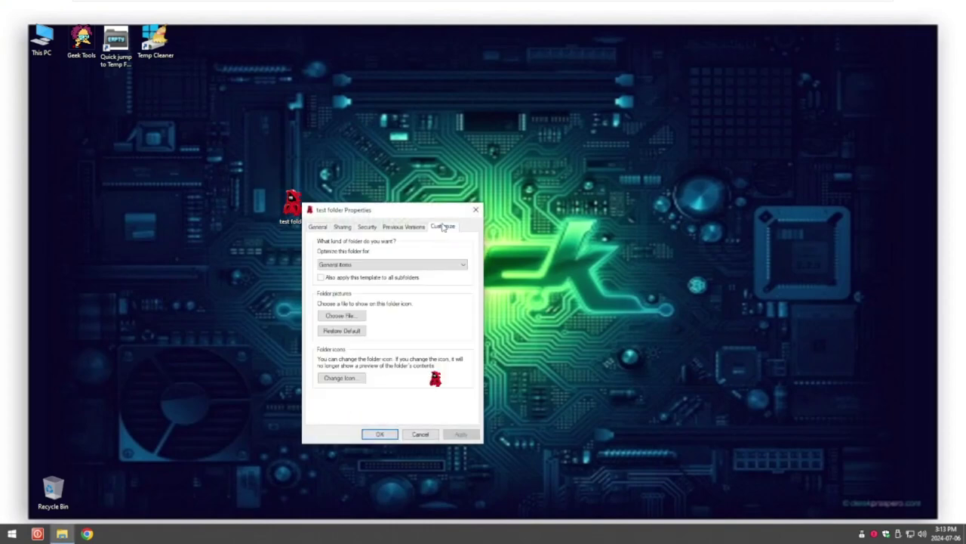
{"action": "left_click", "coordinate": [342, 378]}
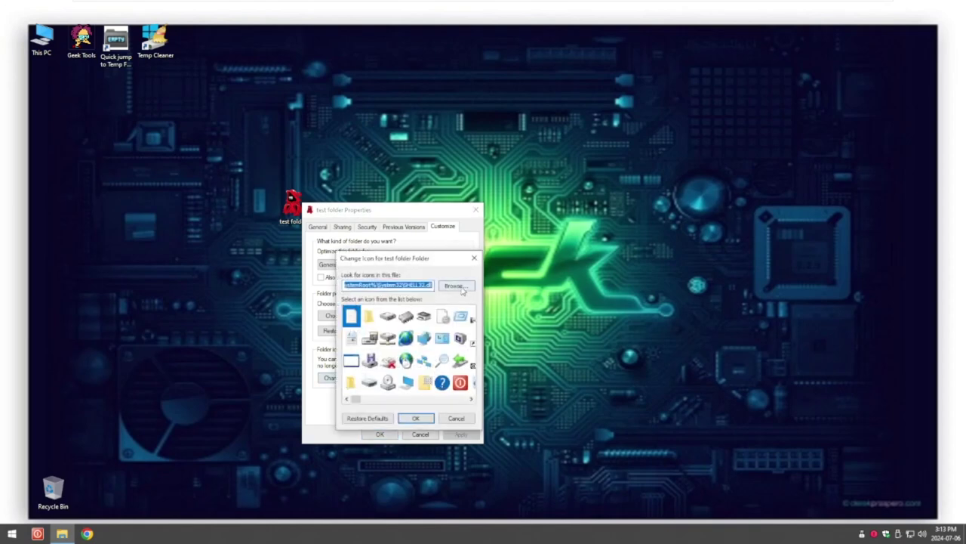
{"action": "left_click", "coordinate": [458, 286]}
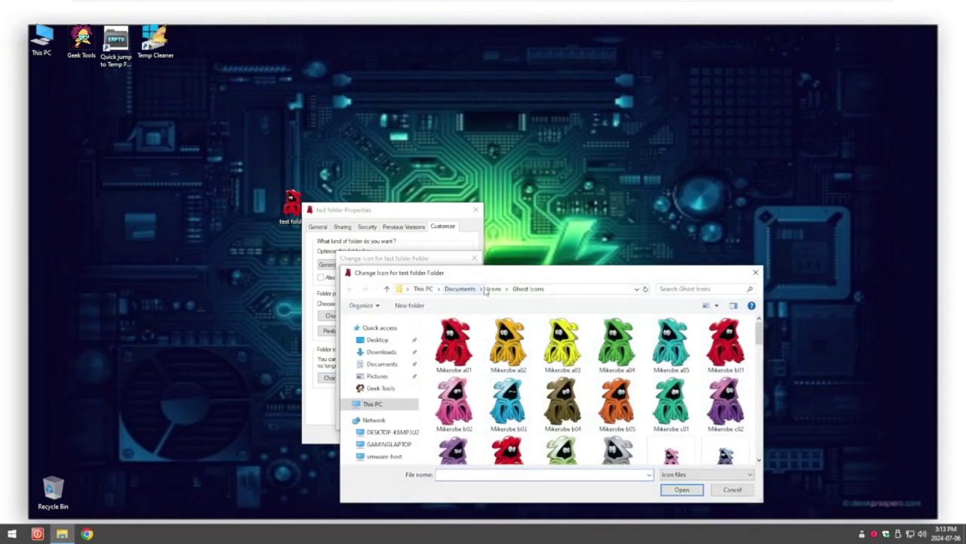
{"action": "left_click", "coordinate": [493, 289]}
{"action": "type", "text": "g"}
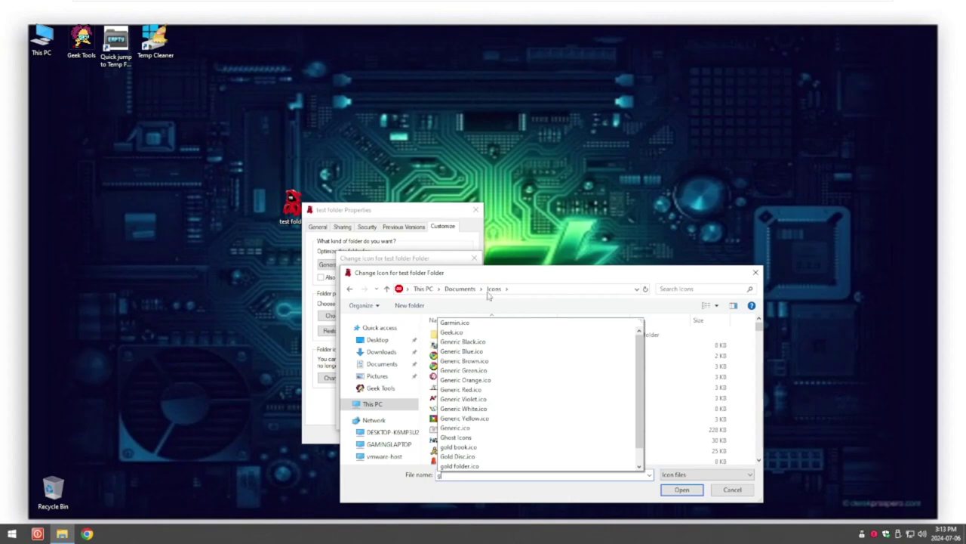
{"action": "left_click", "coordinate": [488, 380]}
{"action": "left_click", "coordinate": [682, 490]}
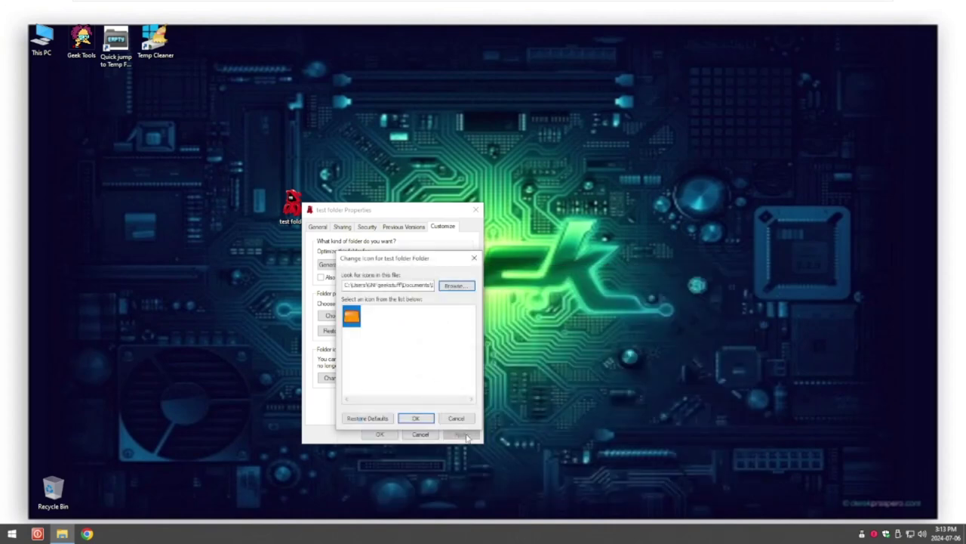
- Accept the orange folder icon, apply it to test folder and close the folder's properties
{"action": "left_click", "coordinate": [416, 418]}
{"action": "left_click", "coordinate": [461, 434]}
{"action": "left_click", "coordinate": [380, 437]}
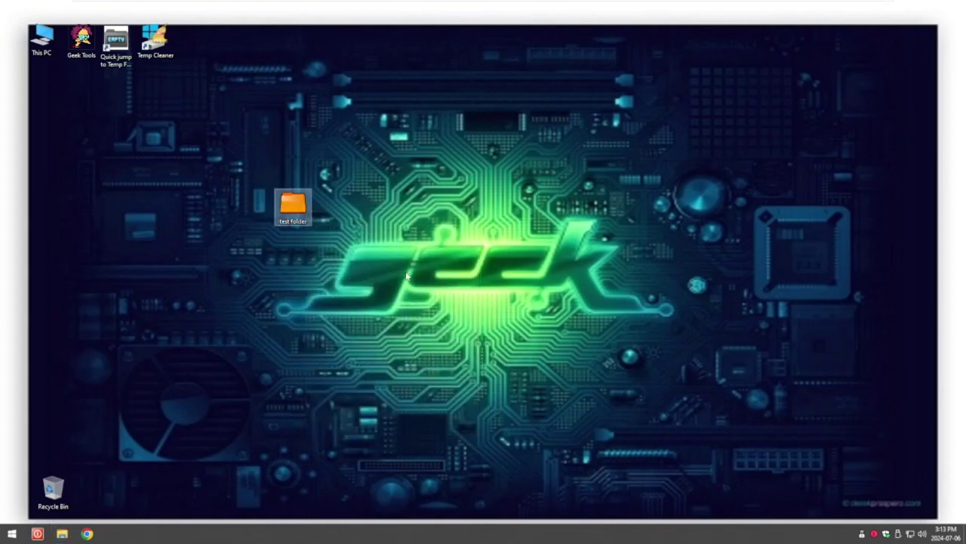
- Move test folder to the upper-right area of the desktop and delete it
{"action": "left_click_drag", "start_coordinate": [293, 205], "coordinate": [752, 115]}
{"action": "left_click", "coordinate": [698, 333]}
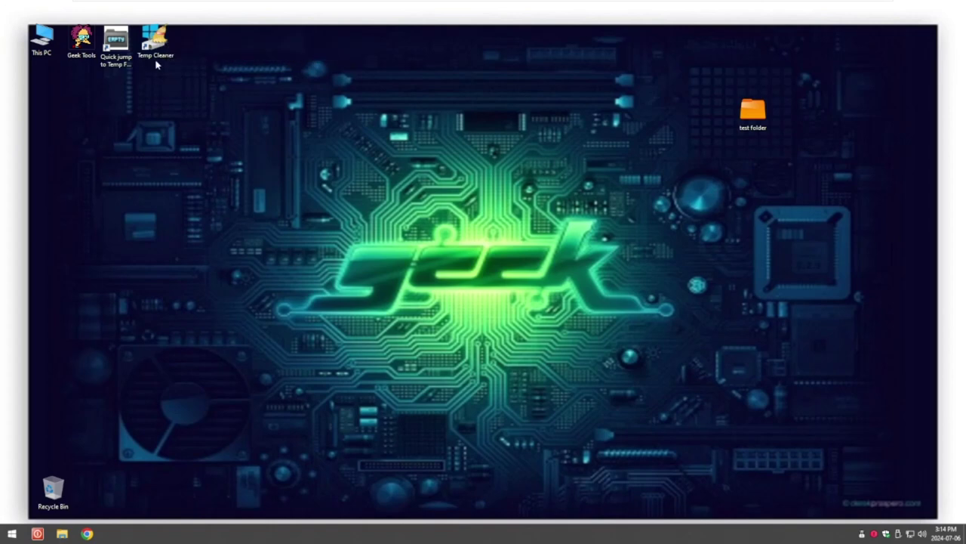
{"action": "left_click", "coordinate": [753, 117]}
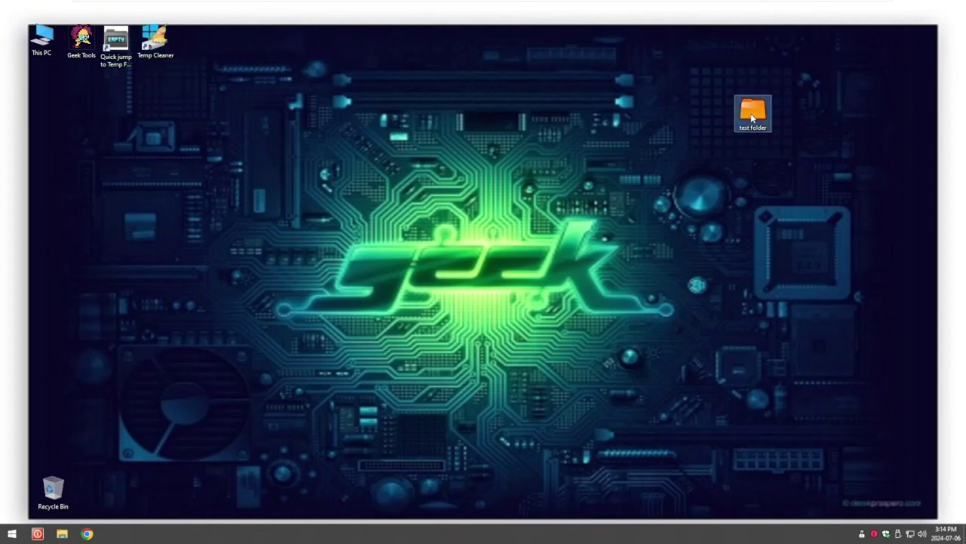
{"action": "key", "text": "Delete"}
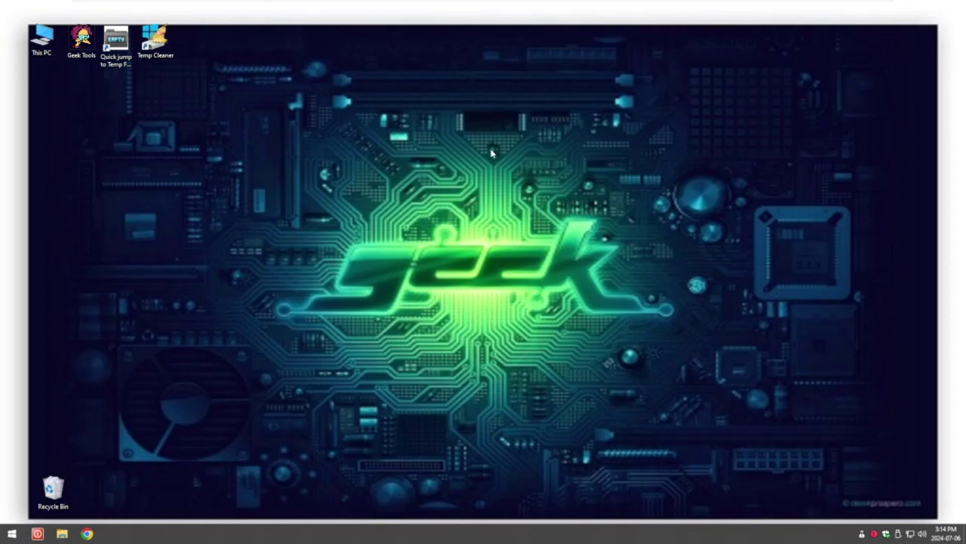
- Empty the Recycle Bin and confirm the permanent deletion
{"action": "right_click", "coordinate": [60, 487]}
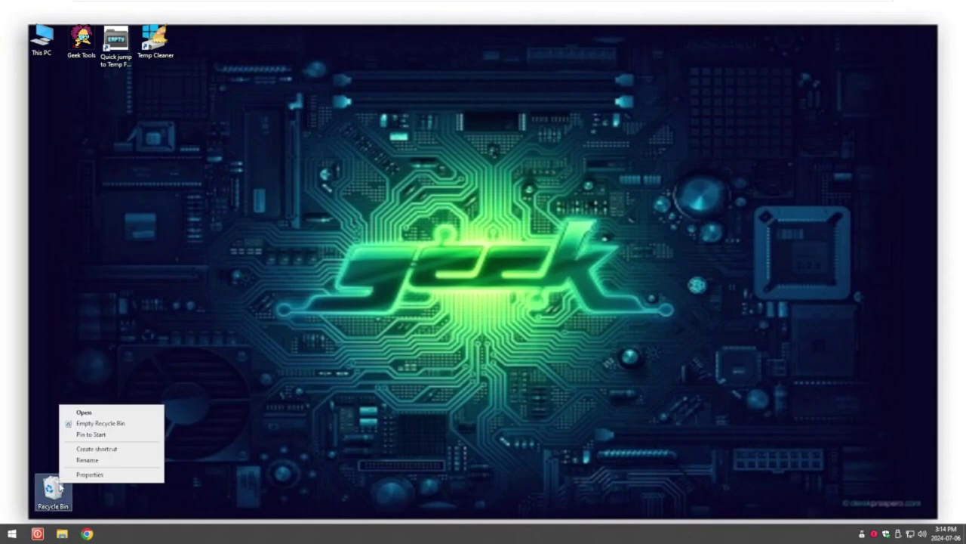
{"action": "left_click", "coordinate": [101, 423]}
{"action": "left_click", "coordinate": [504, 305]}
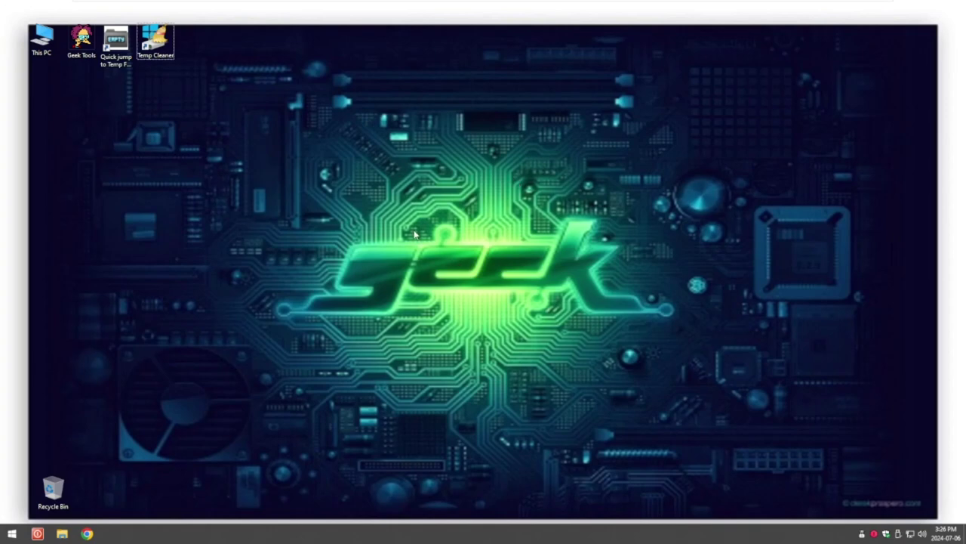
- Open the icon selection in the properties of the Temp Cleaner desktop shortcut
{"action": "left_click", "coordinate": [153, 39]}
{"action": "double_click", "coordinate": [154, 40]}
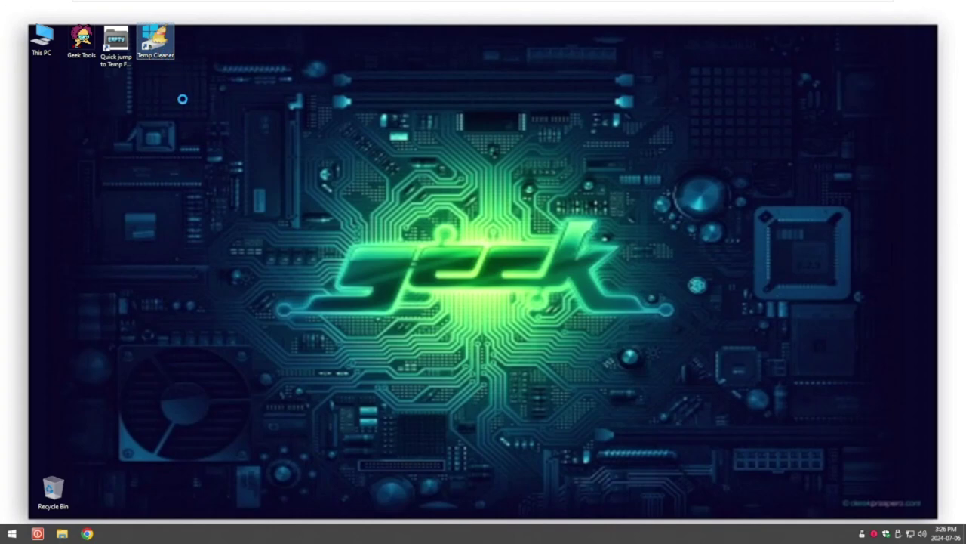
{"action": "key", "text": "shift+F10"}
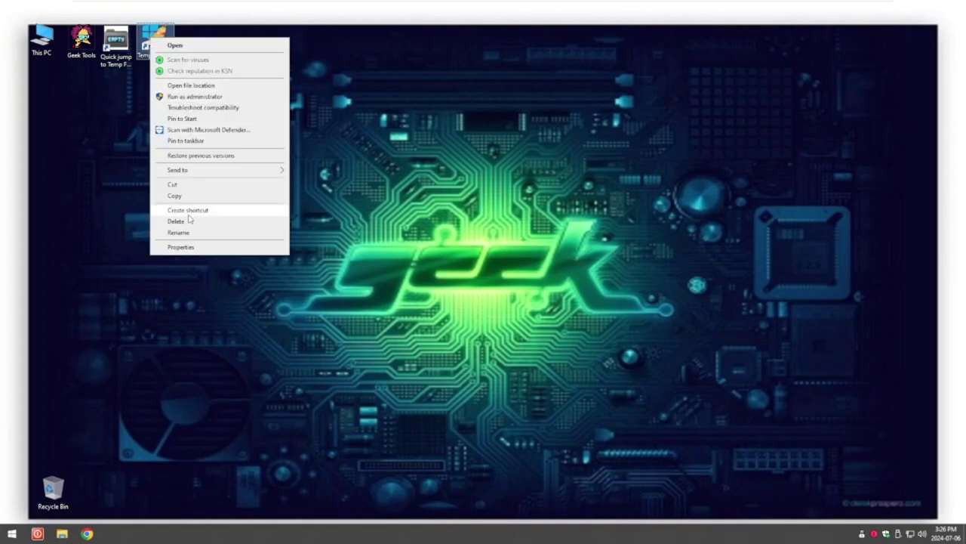
{"action": "left_click", "coordinate": [181, 246]}
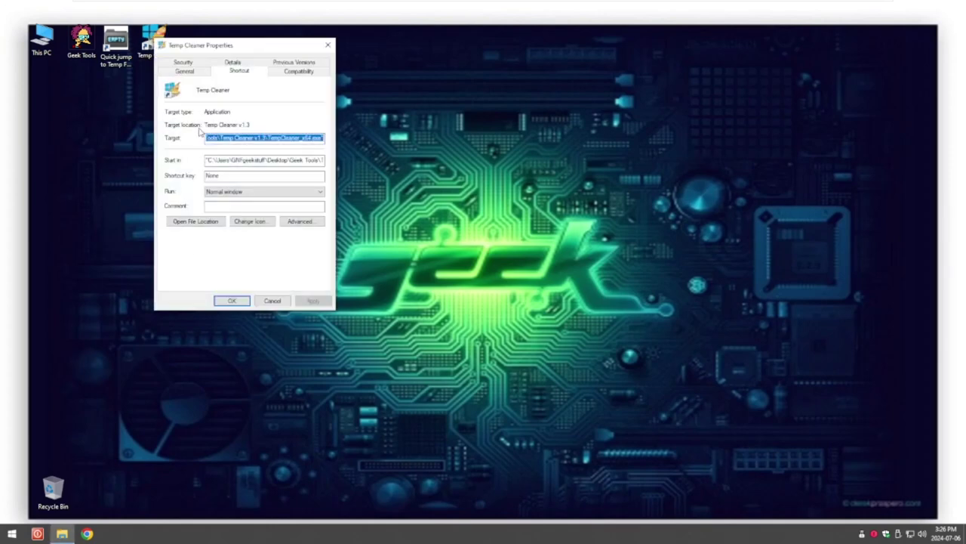
{"action": "left_click", "coordinate": [254, 222]}
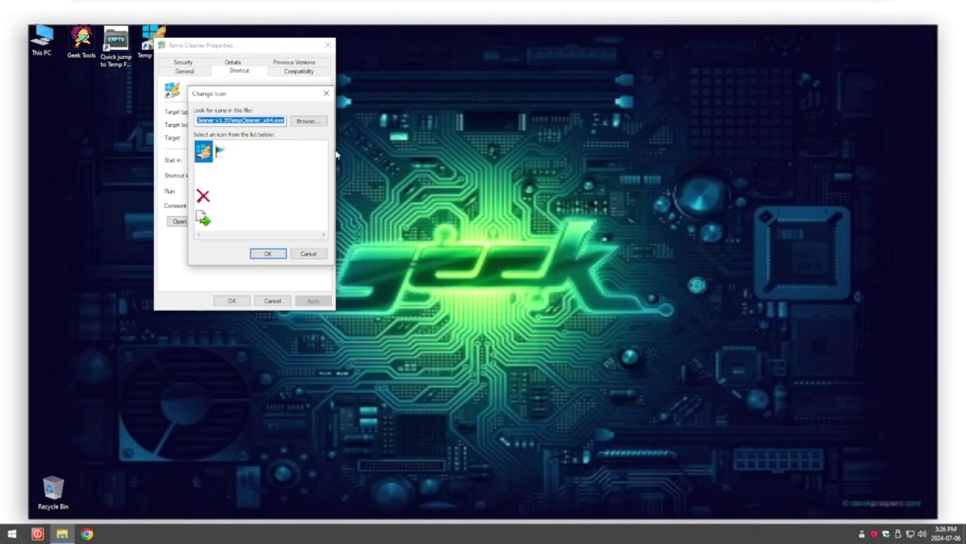
- Load the Temp Cleaner shortcut's icon choices from TempCleaner_x64 in the desktop's Geek Tools folder, under Temp Cleaner v1.3
{"action": "left_click", "coordinate": [307, 121]}
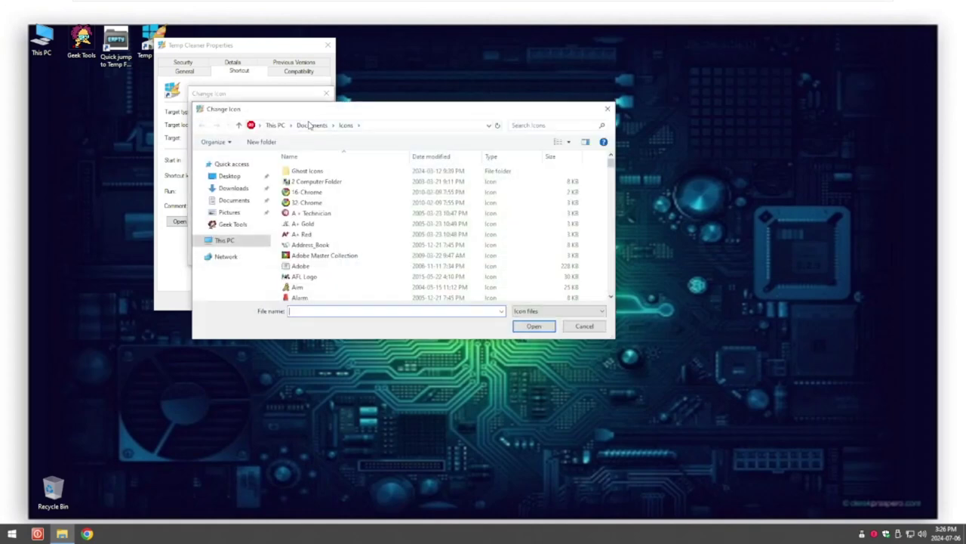
{"action": "left_click", "coordinate": [228, 177]}
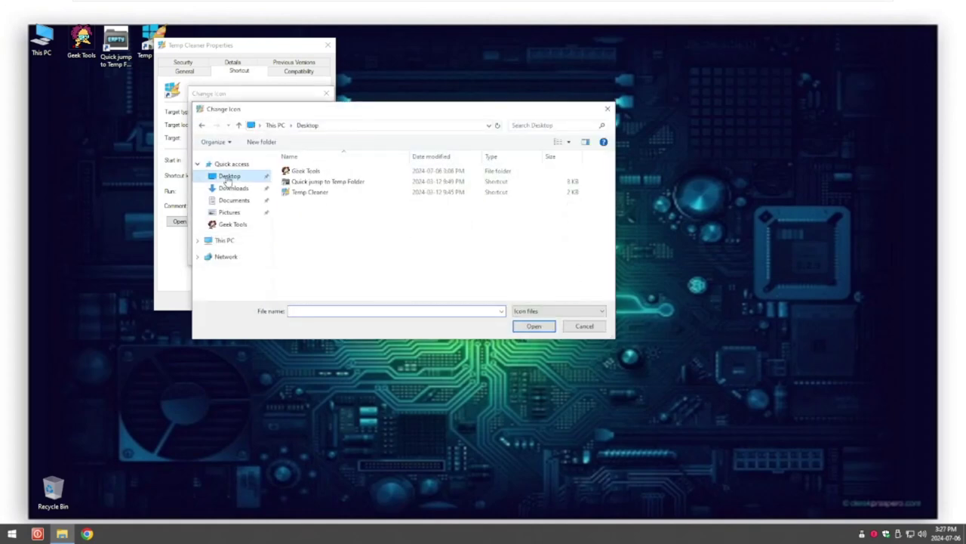
{"action": "left_click", "coordinate": [302, 172]}
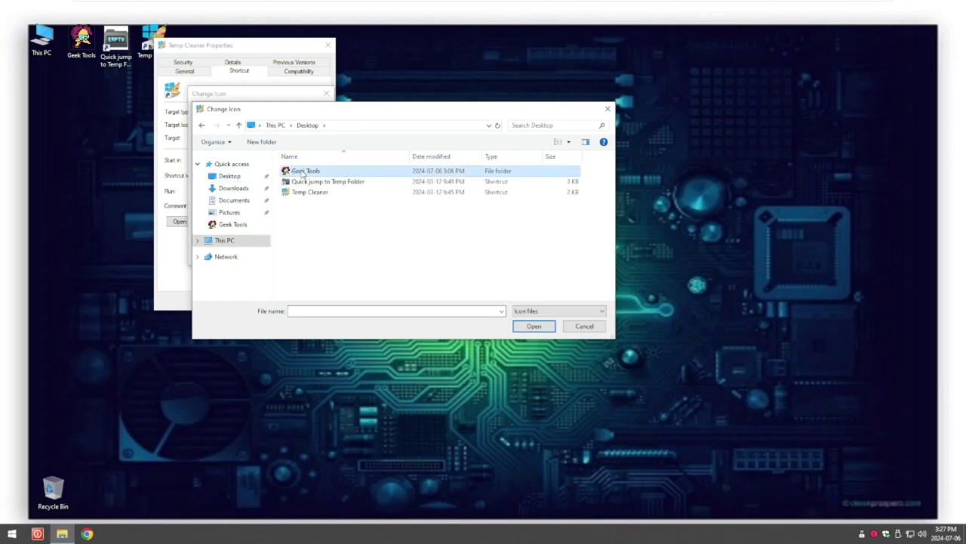
{"action": "double_click", "coordinate": [302, 172]}
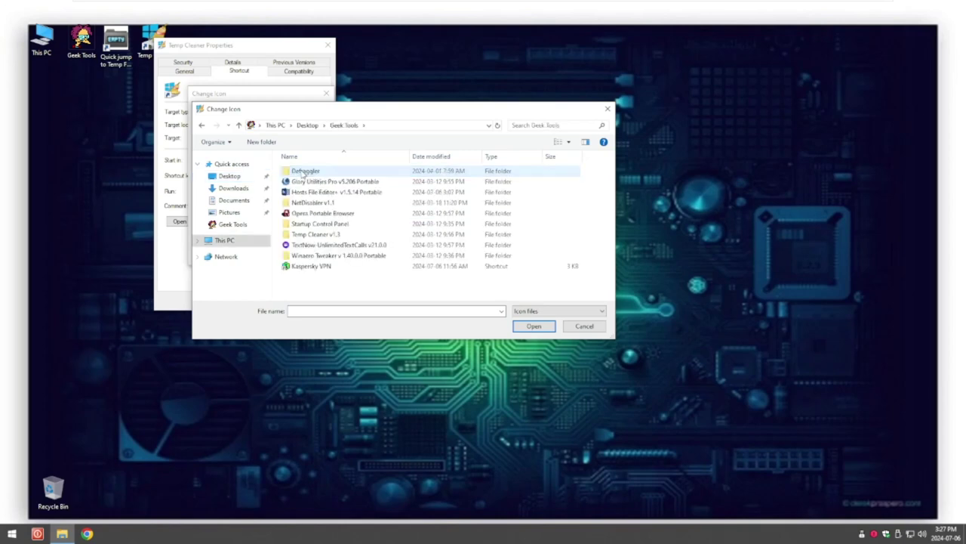
{"action": "double_click", "coordinate": [319, 236]}
{"action": "left_click", "coordinate": [315, 183]}
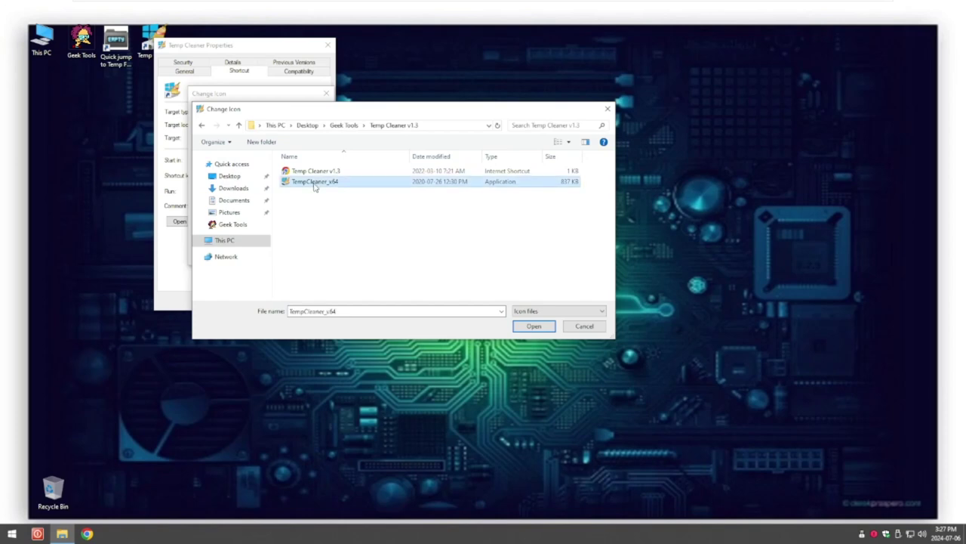
{"action": "left_click", "coordinate": [534, 326]}
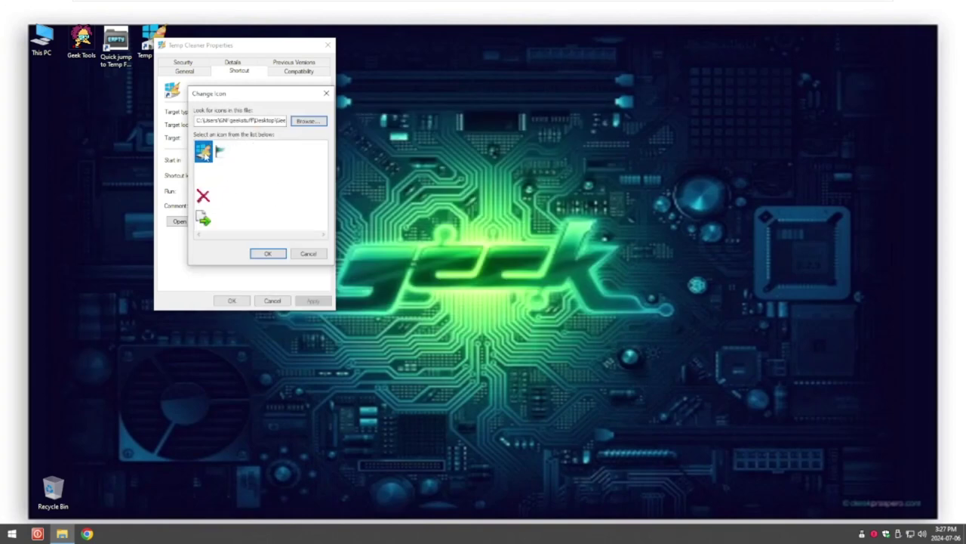
- Choose the Windows logo with brush icon for the Temp Cleaner shortcut, apply it and close the properties
{"action": "left_click", "coordinate": [219, 153]}
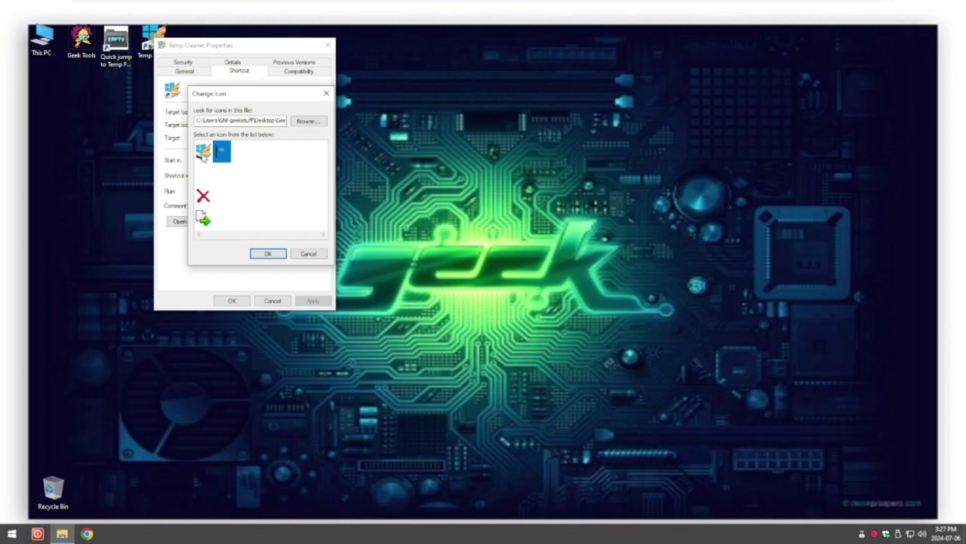
{"action": "left_click", "coordinate": [204, 154]}
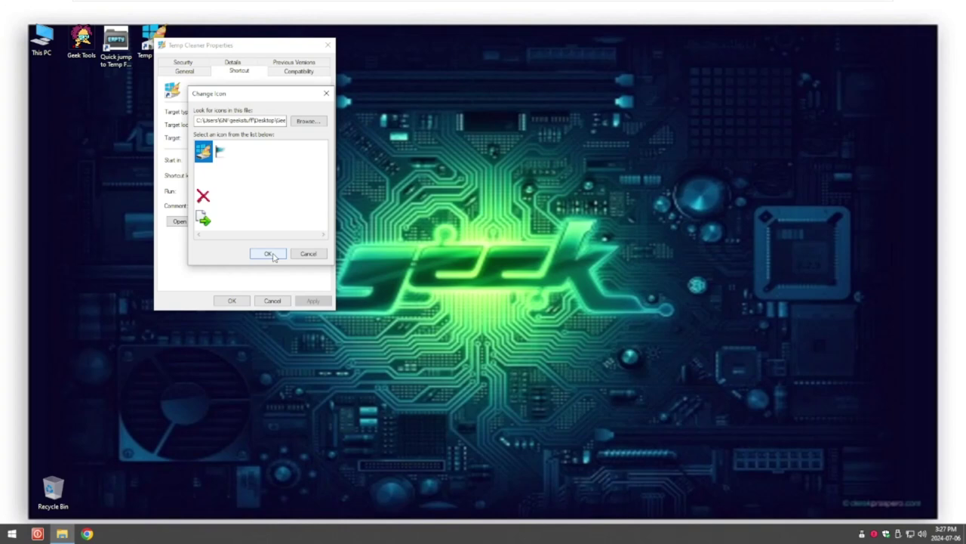
{"action": "left_click", "coordinate": [270, 254]}
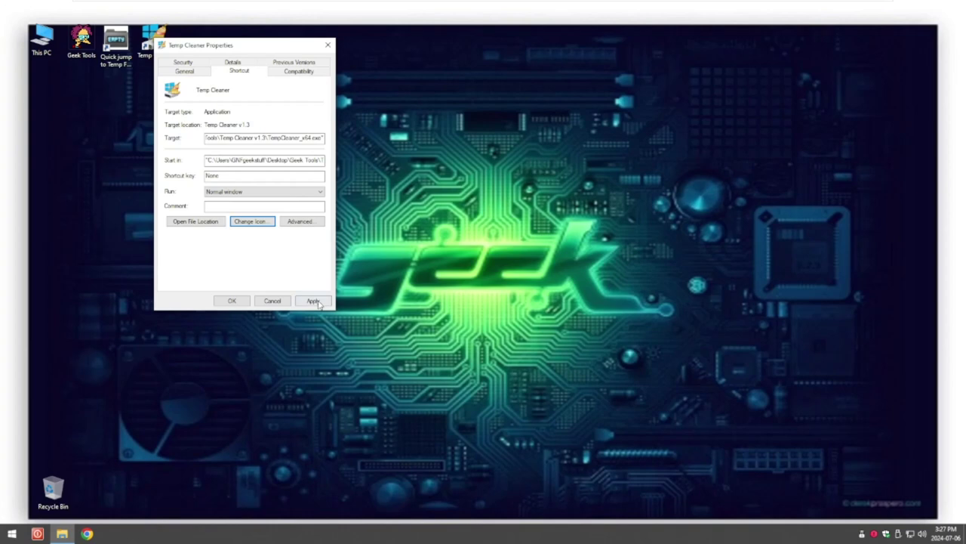
{"action": "left_click", "coordinate": [313, 302]}
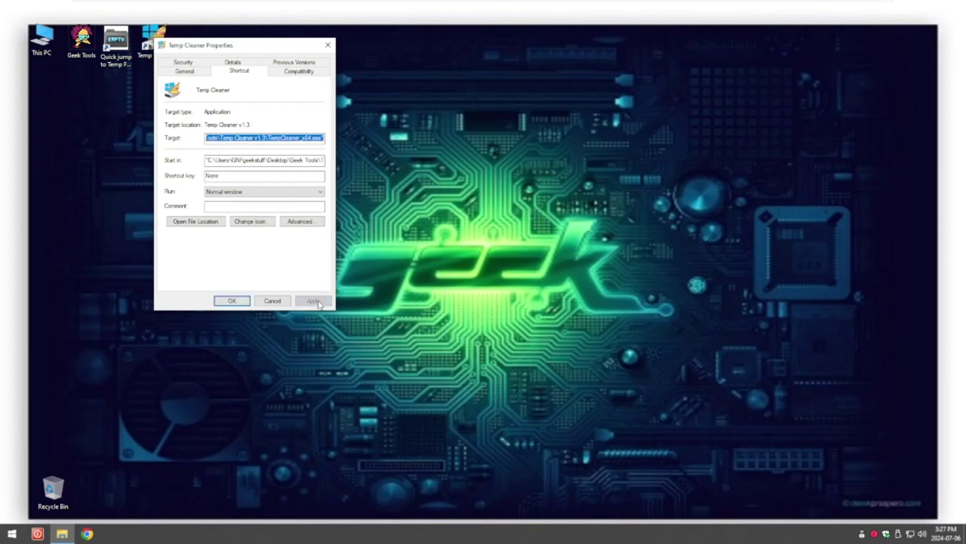
{"action": "left_click", "coordinate": [232, 301]}
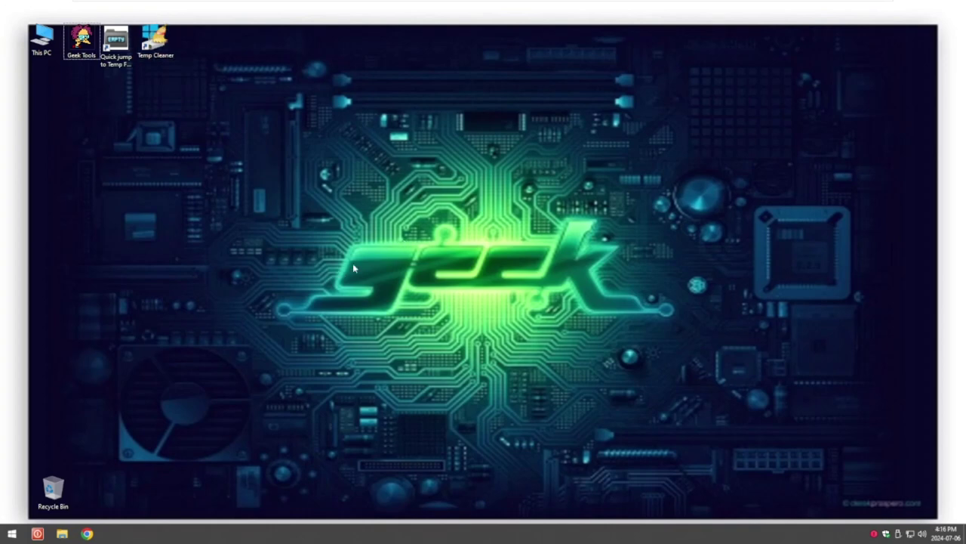
- Examine the Start power options and dismiss them without choosing one
{"action": "left_click", "coordinate": [37, 533]}
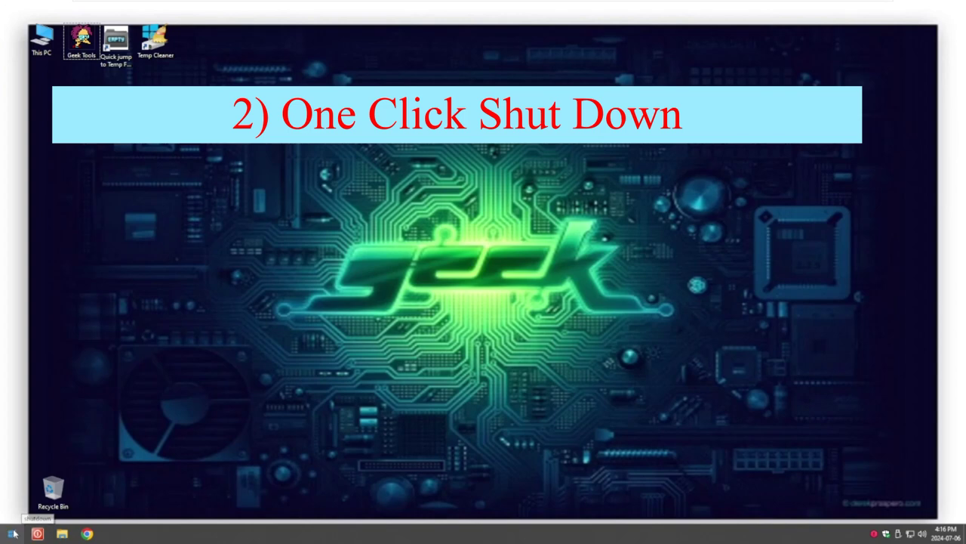
{"action": "left_click", "coordinate": [13, 534]}
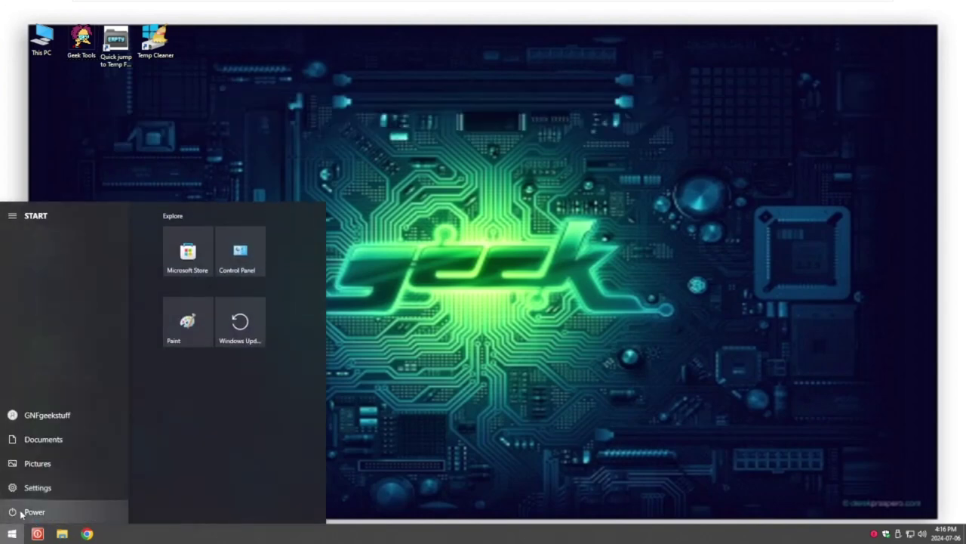
{"action": "left_click", "coordinate": [18, 512]}
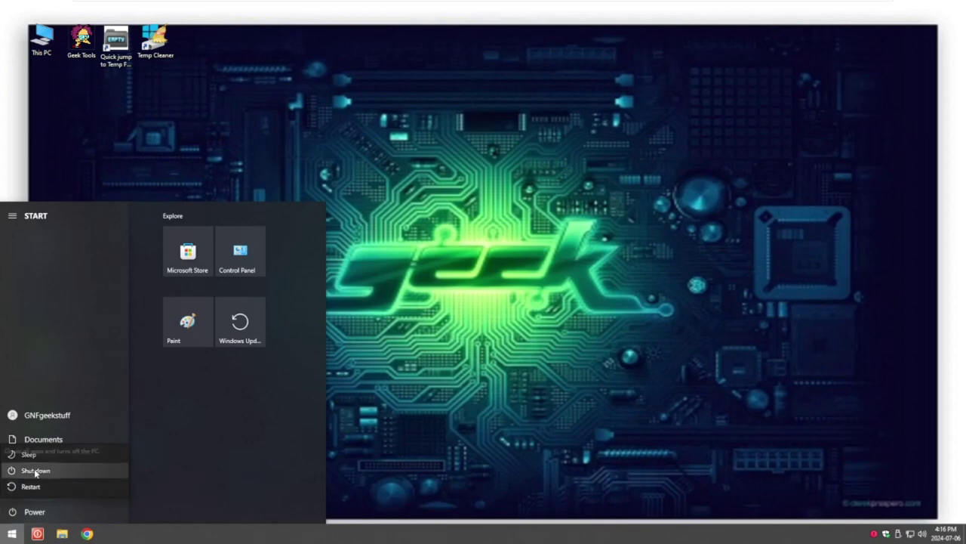
{"action": "left_click", "coordinate": [402, 414]}
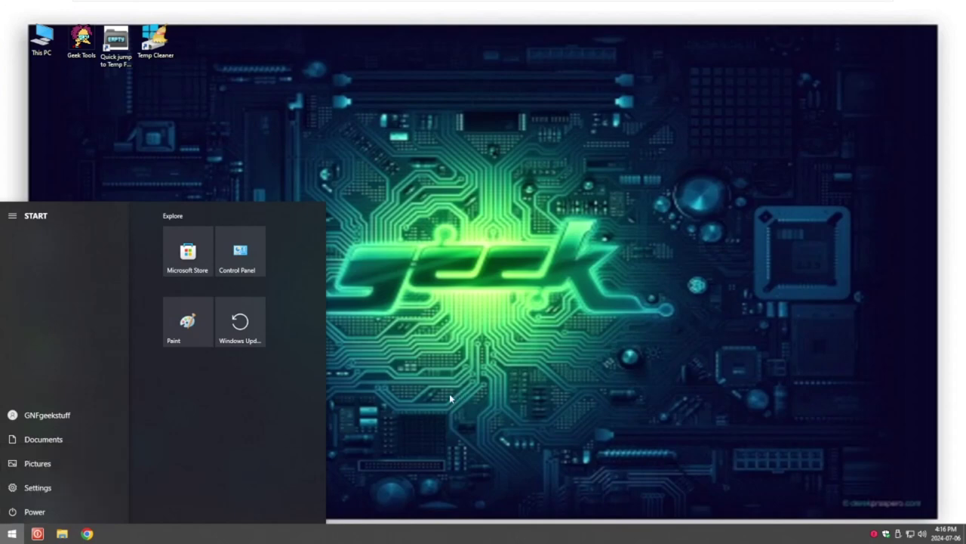
{"action": "left_click", "coordinate": [425, 427]}
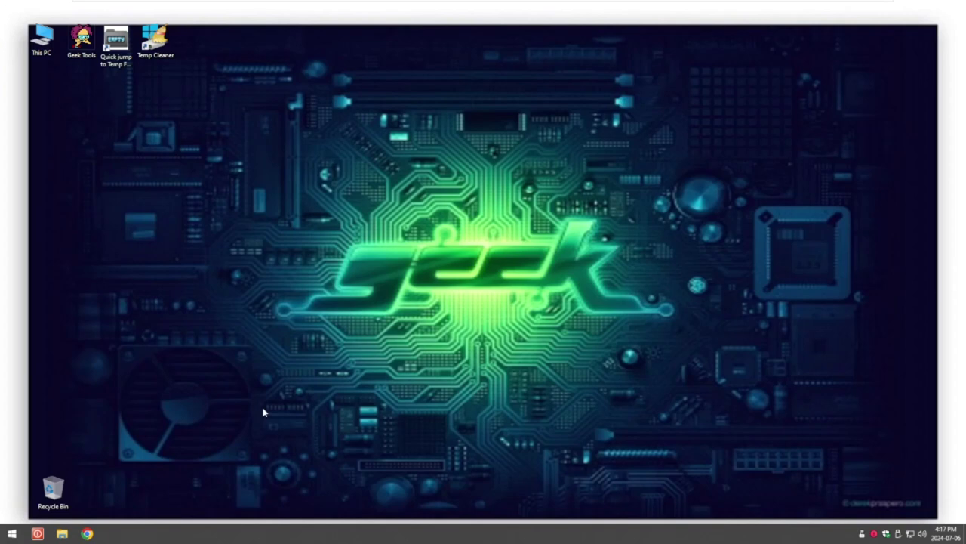
- Start creating a new shortcut on the desktop and browse for its target
{"action": "right_click", "coordinate": [395, 203]}
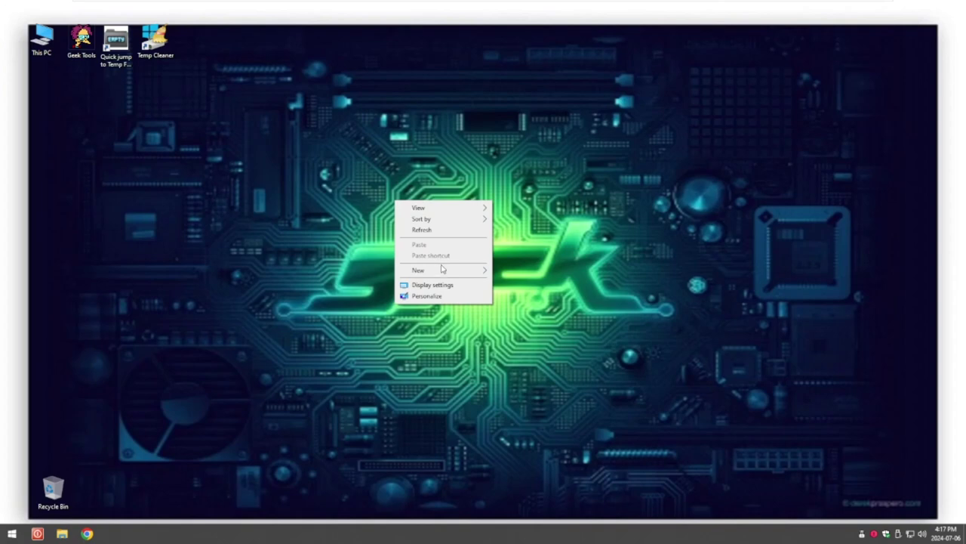
{"action": "mouse_move", "coordinate": [447, 275]}
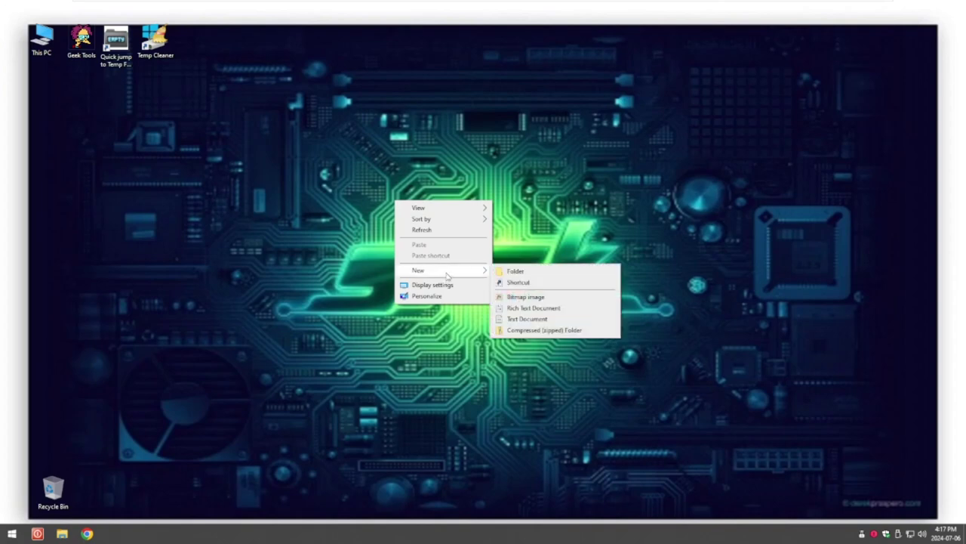
{"action": "left_click", "coordinate": [530, 285]}
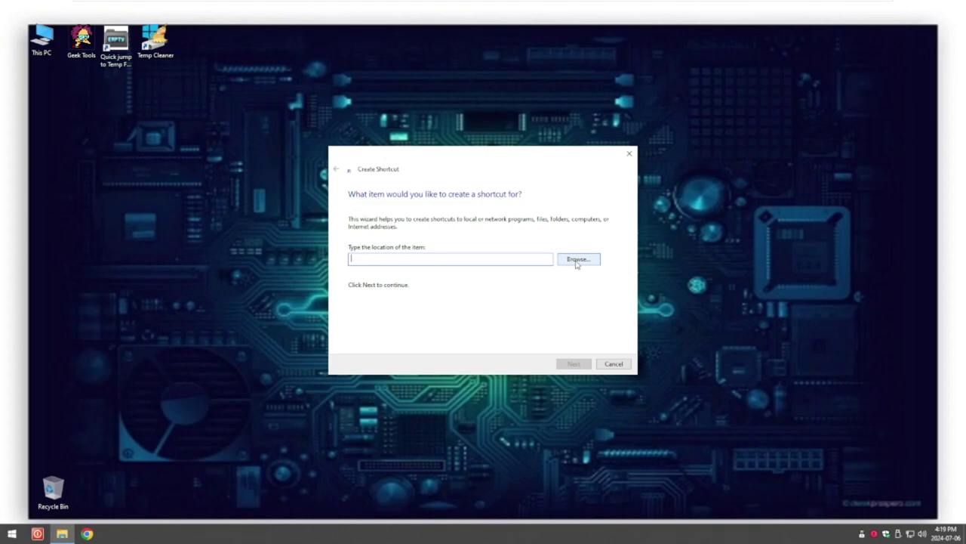
{"action": "left_click", "coordinate": [576, 259]}
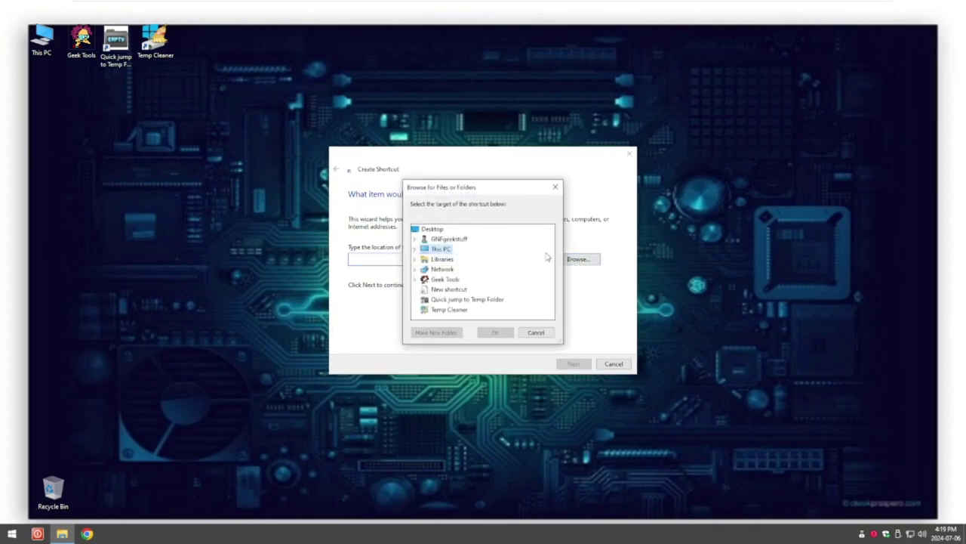
- Expand This PC, Local Disk (C:), Windows and System32 in the shortcut's target browser
{"action": "left_click", "coordinate": [416, 250]}
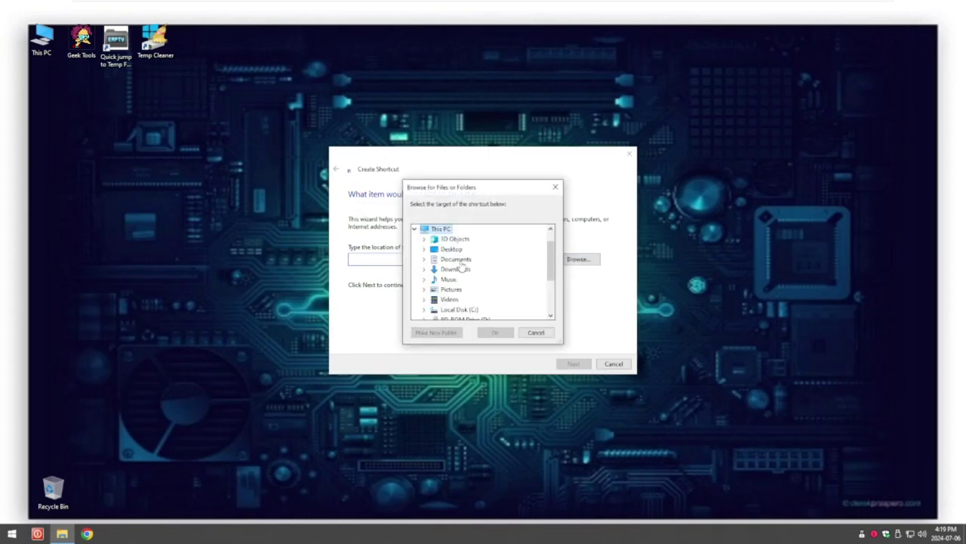
{"action": "scroll", "coordinate": [553, 262], "scroll_direction": "down", "scroll_amount": 1}
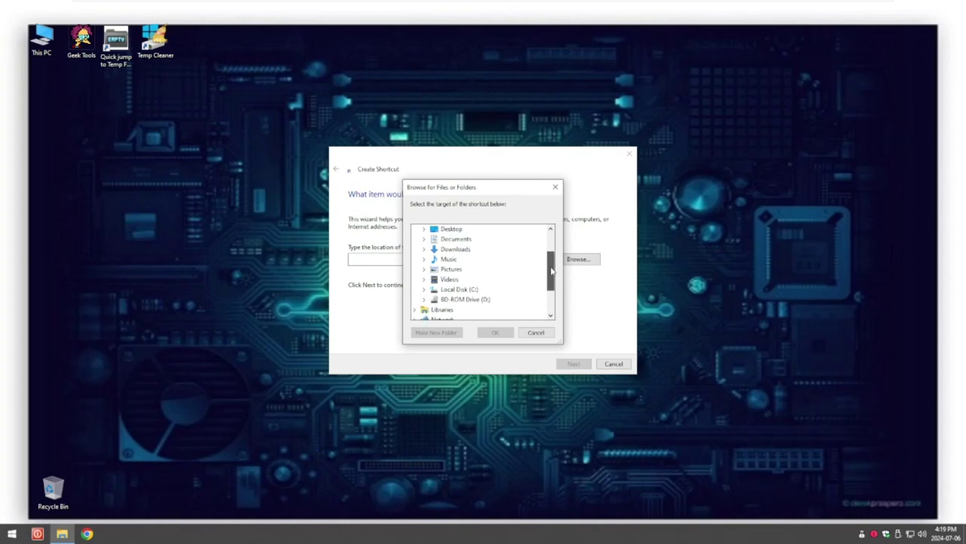
{"action": "double_click", "coordinate": [458, 288]}
{"action": "scroll", "coordinate": [550, 277], "scroll_direction": "down", "scroll_amount": 2}
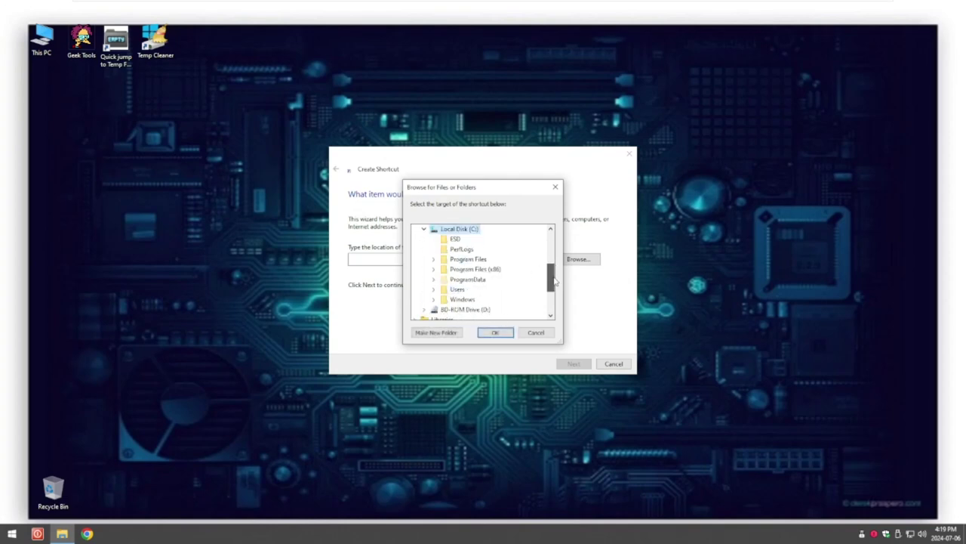
{"action": "left_click", "coordinate": [434, 289]}
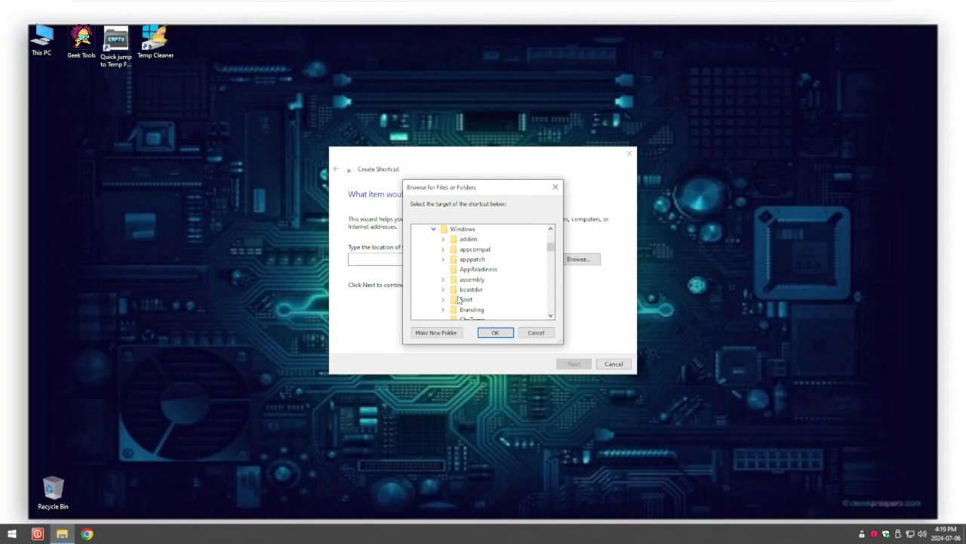
{"action": "left_click_drag", "start_coordinate": [551, 250], "coordinate": [559, 285]}
{"action": "left_click", "coordinate": [552, 316]}
{"action": "left_click", "coordinate": [551, 316]}
{"action": "left_click", "coordinate": [551, 315]}
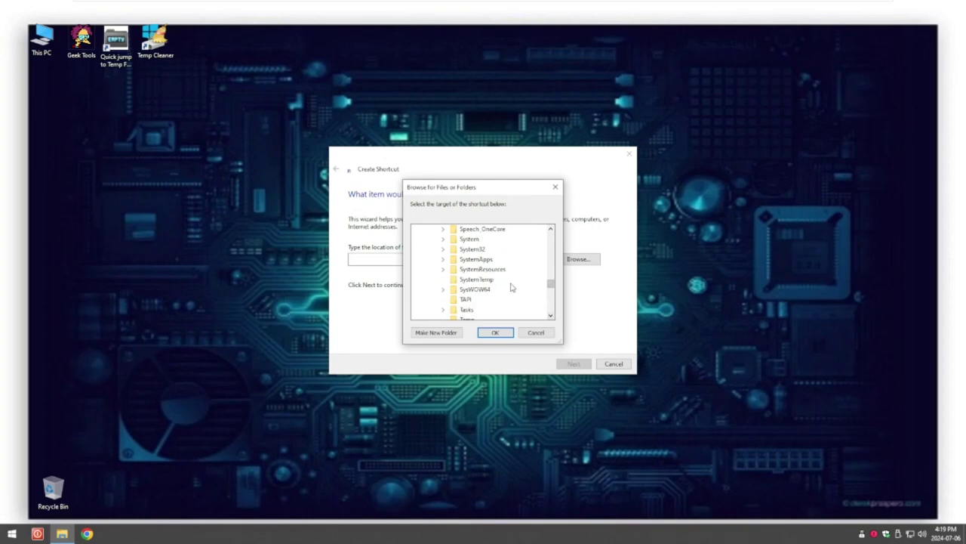
{"action": "left_click", "coordinate": [443, 249]}
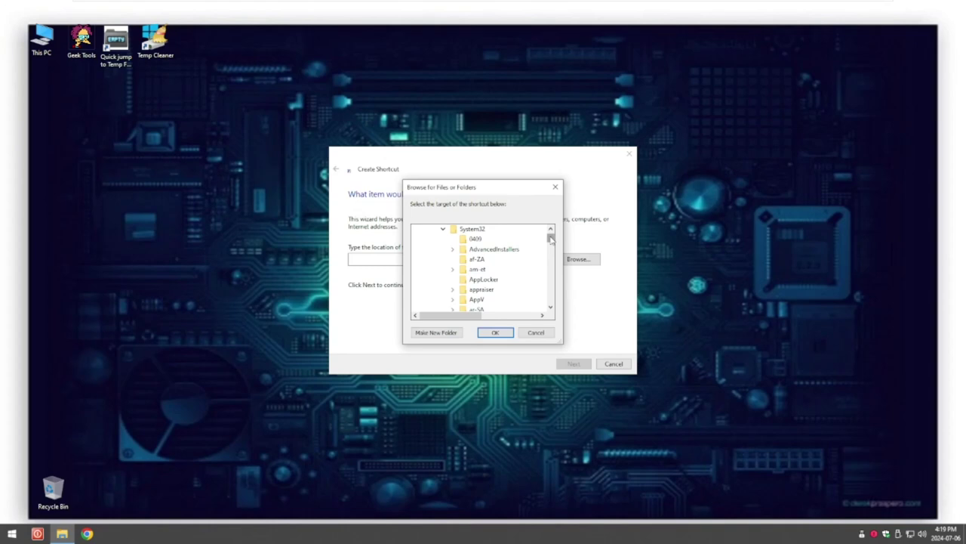
- Set shutdown in System32 as the shortcut's target and finish creating it with the name shutdown
{"action": "left_click_drag", "start_coordinate": [551, 239], "coordinate": [558, 283]}
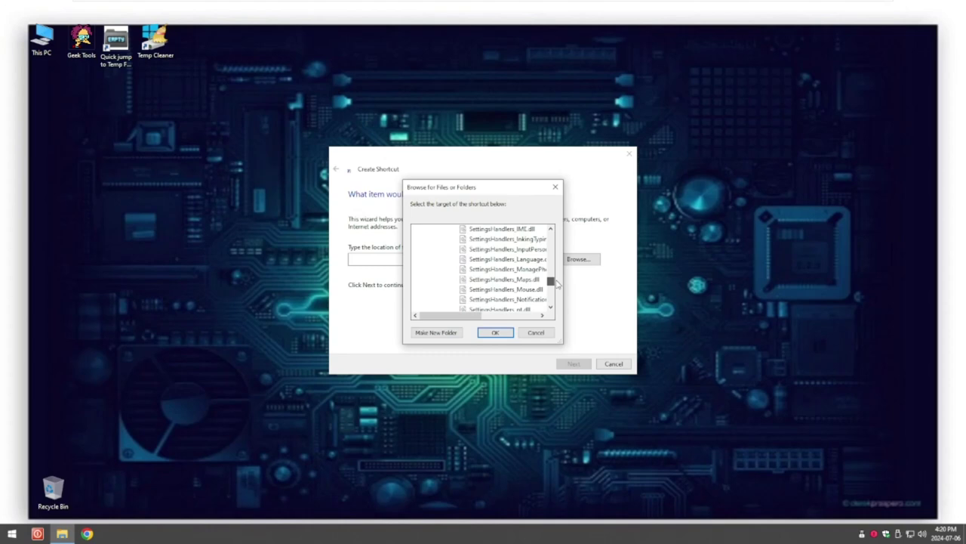
{"action": "mouse_move", "coordinate": [557, 283]}
{"action": "left_mouse_down"}
{"action": "mouse_move", "coordinate": [560, 297]}
{"action": "mouse_move", "coordinate": [552, 284]}
{"action": "left_mouse_up"}
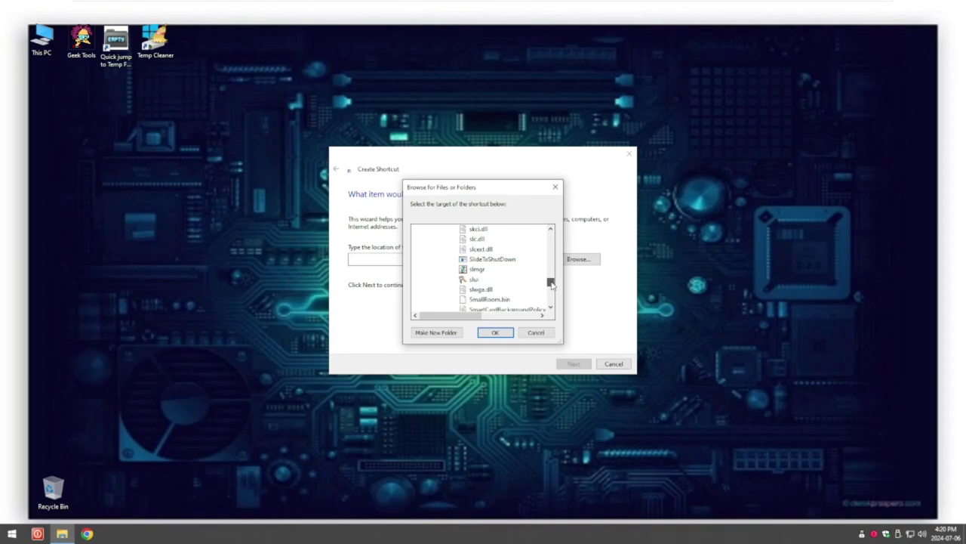
{"action": "left_click", "coordinate": [551, 229]}
{"action": "left_click_drag", "start_coordinate": [551, 231], "coordinate": [552, 230]}
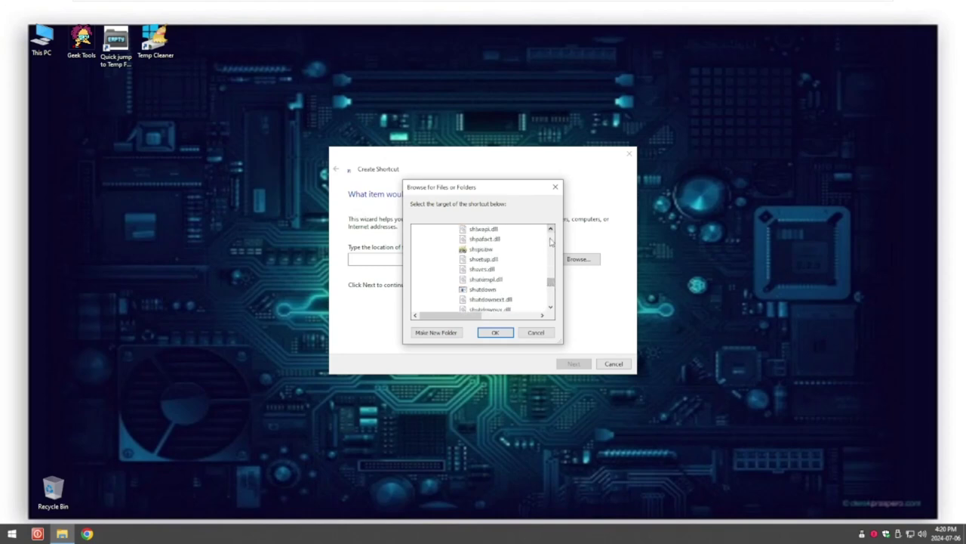
{"action": "left_click", "coordinate": [485, 294]}
{"action": "left_click", "coordinate": [493, 332]}
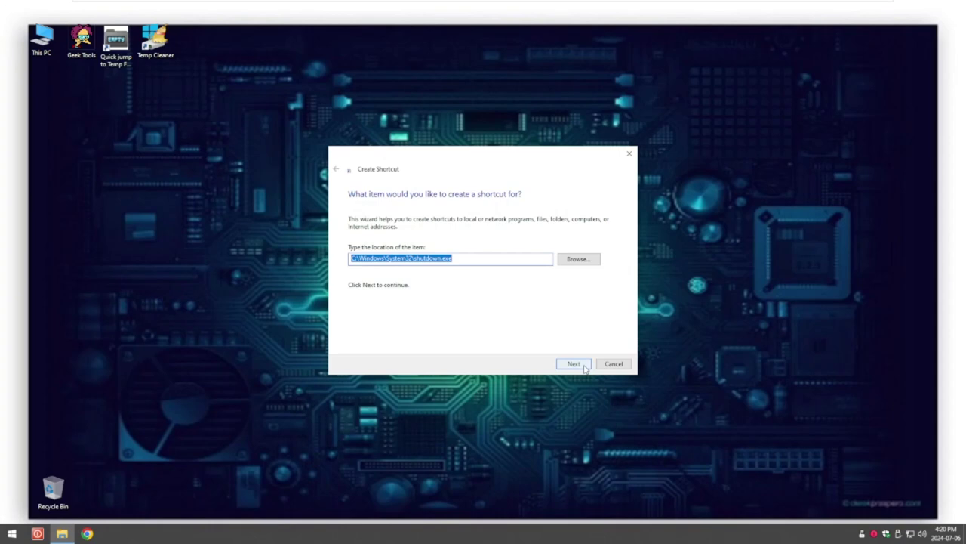
{"action": "left_click", "coordinate": [573, 364]}
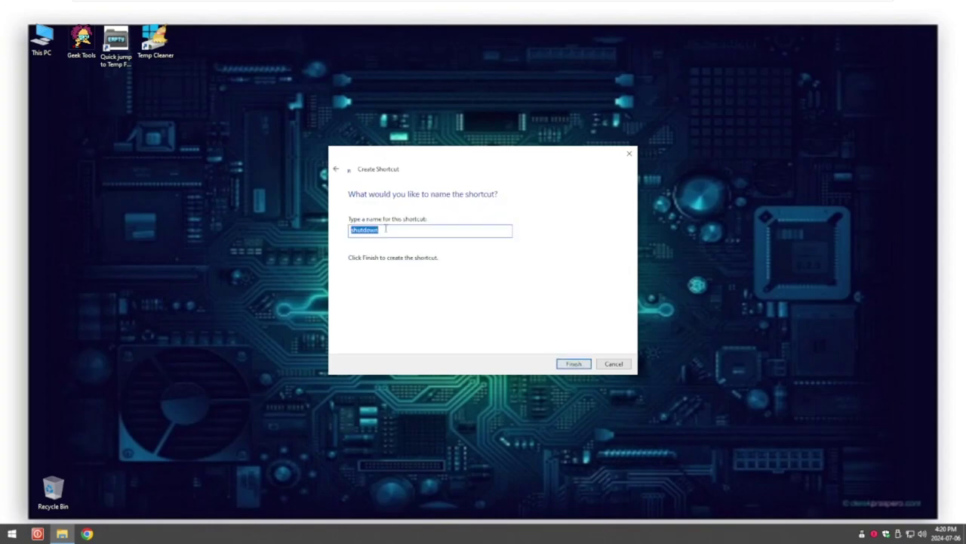
{"action": "left_click", "coordinate": [574, 364]}
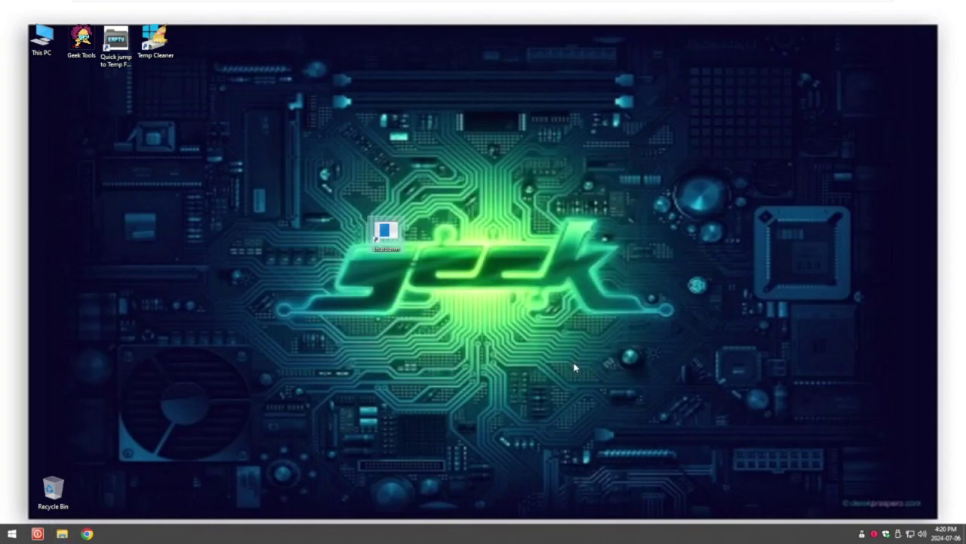
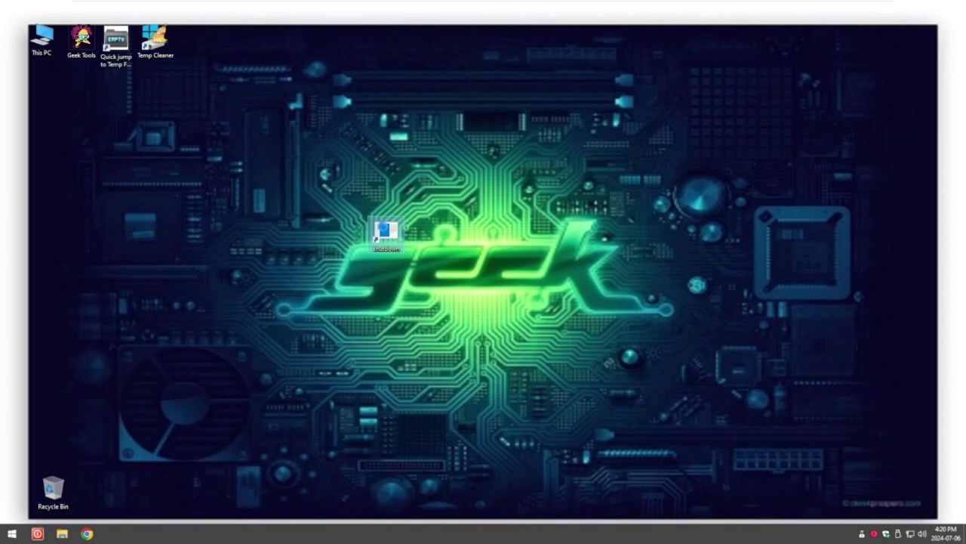
- Append the parameters /s /t 00 to the shutdown shortcut's target and save its properties
{"action": "right_click", "coordinate": [383, 229]}
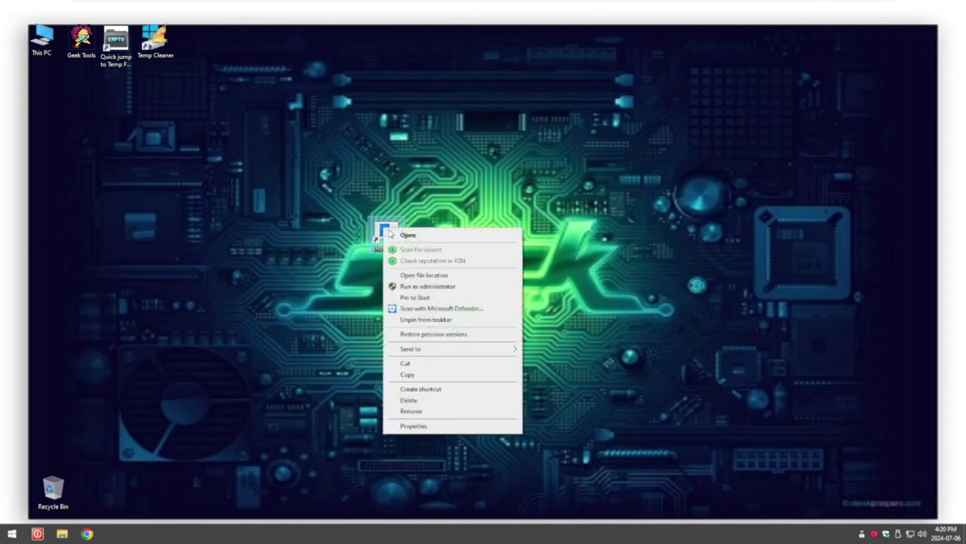
{"action": "left_click", "coordinate": [428, 427]}
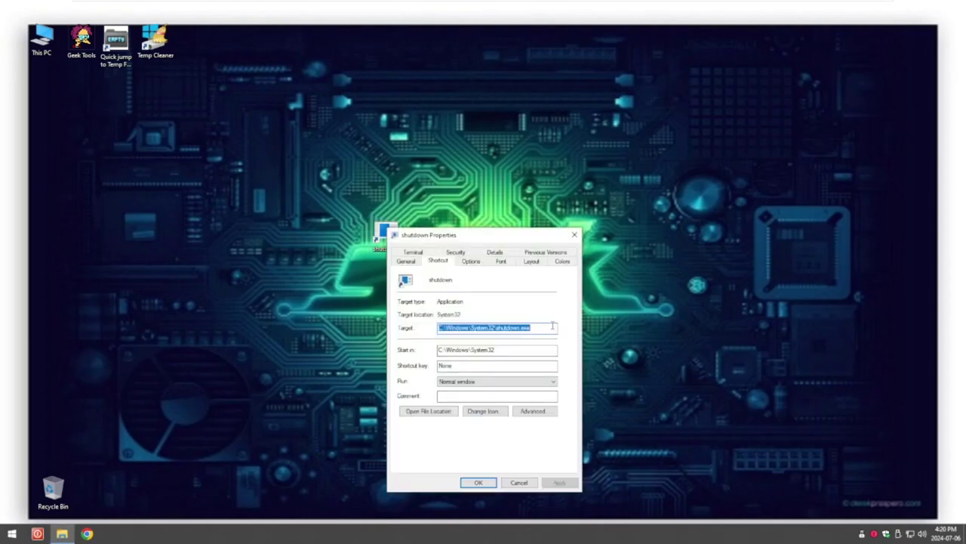
{"action": "left_click", "coordinate": [544, 330]}
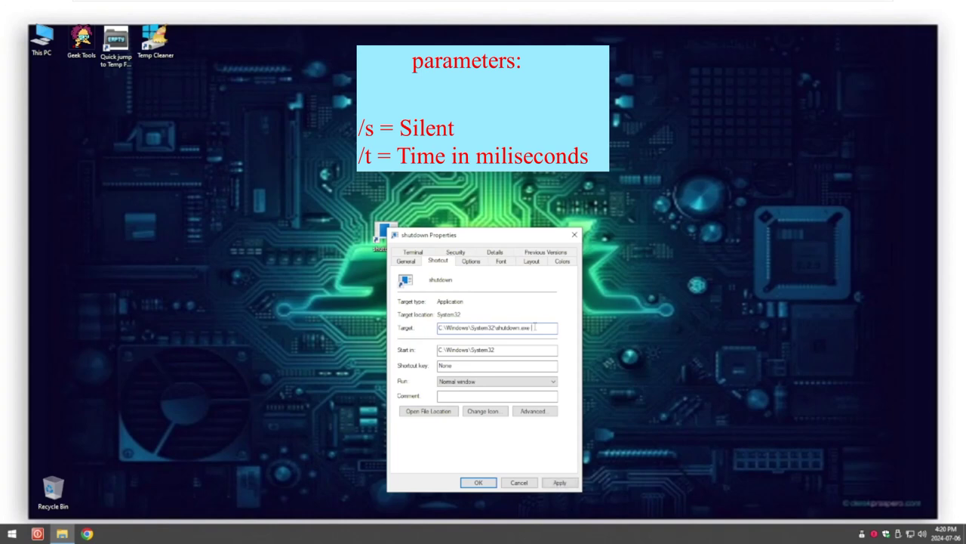
{"action": "type", "text": "/s /t"}
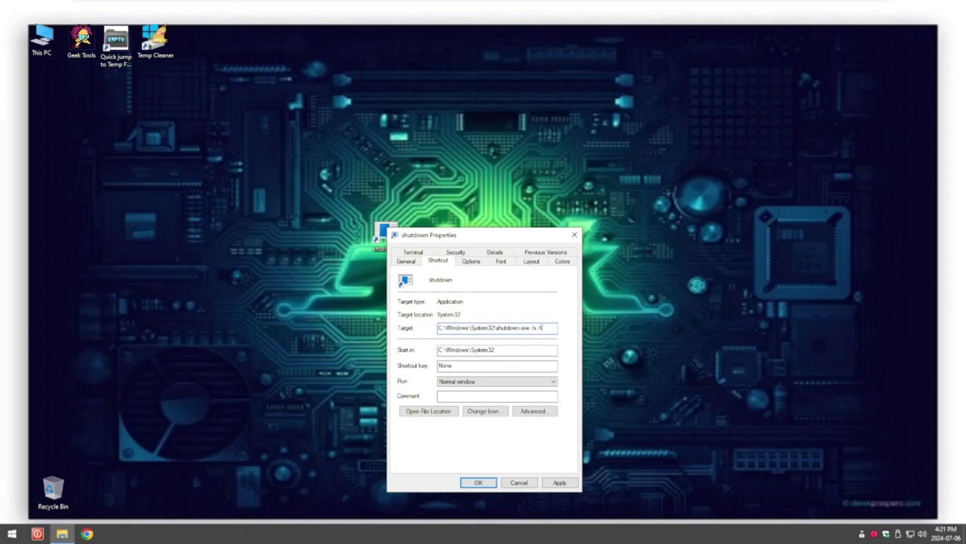
{"action": "type", "text": "00"}
{"action": "left_click", "coordinate": [560, 482]}
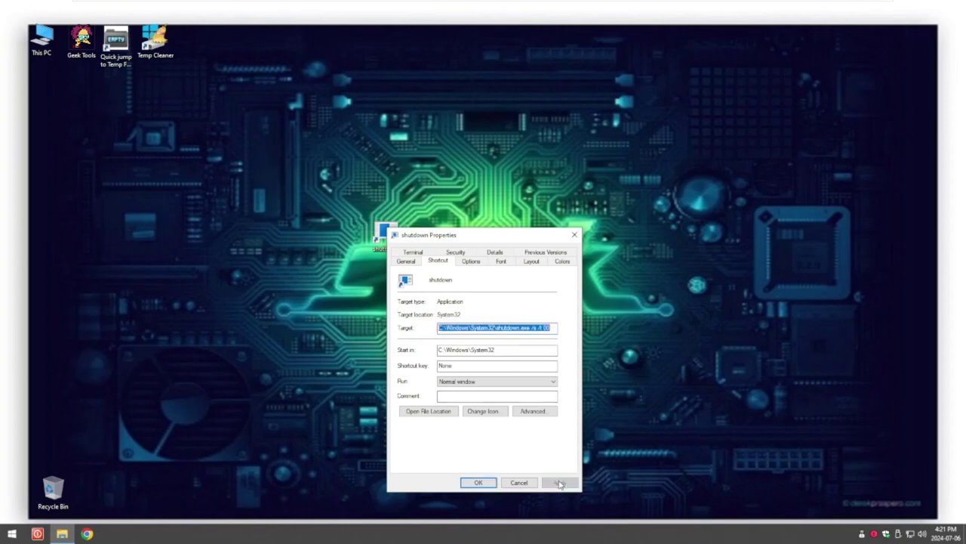
{"action": "left_click", "coordinate": [484, 485]}
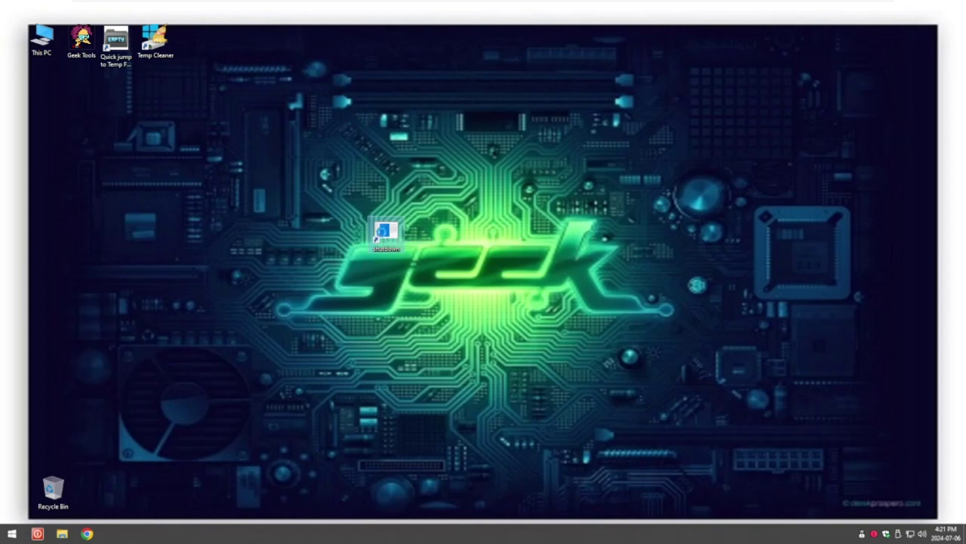
- Change the shutdown shortcut's icon to the red power symbol from the system icon list and save its properties
{"action": "right_click", "coordinate": [382, 232]}
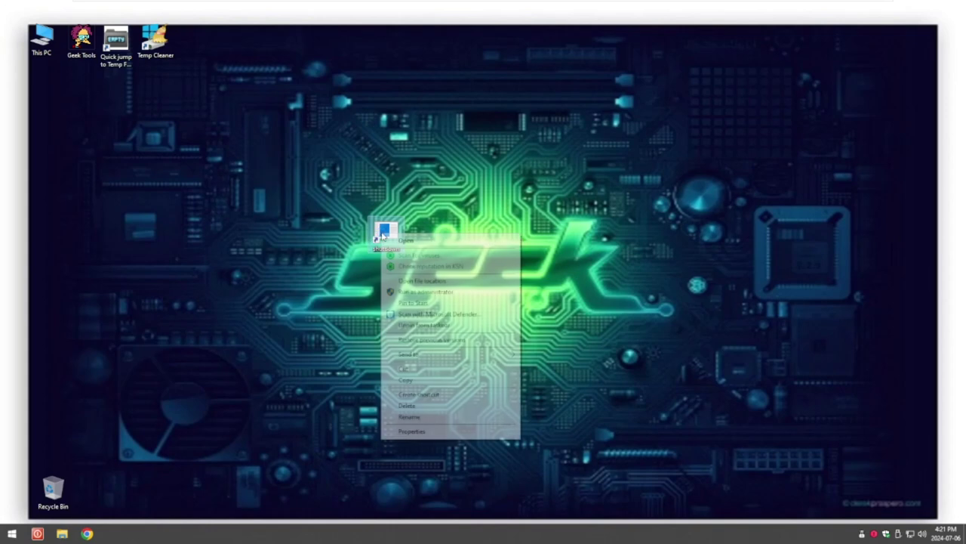
{"action": "left_click", "coordinate": [412, 430]}
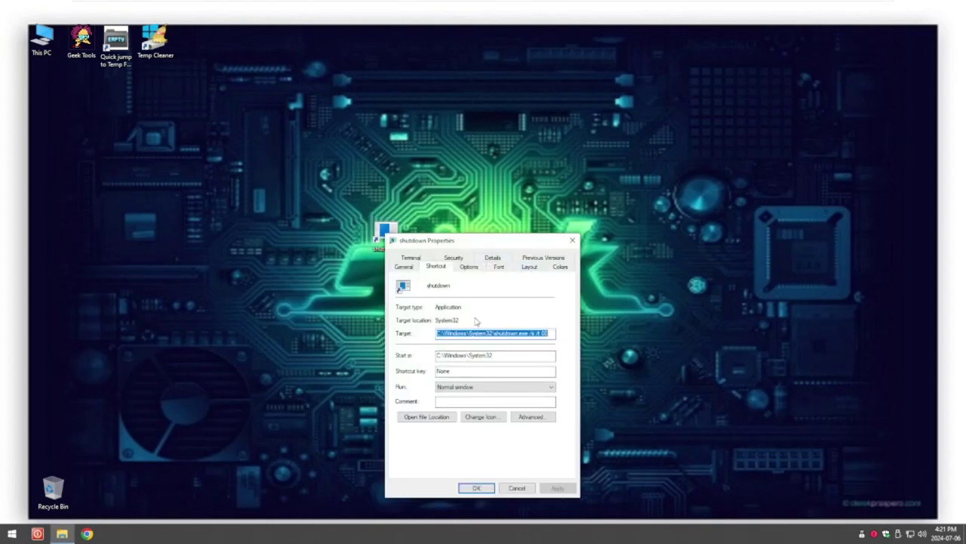
{"action": "left_click", "coordinate": [484, 417]}
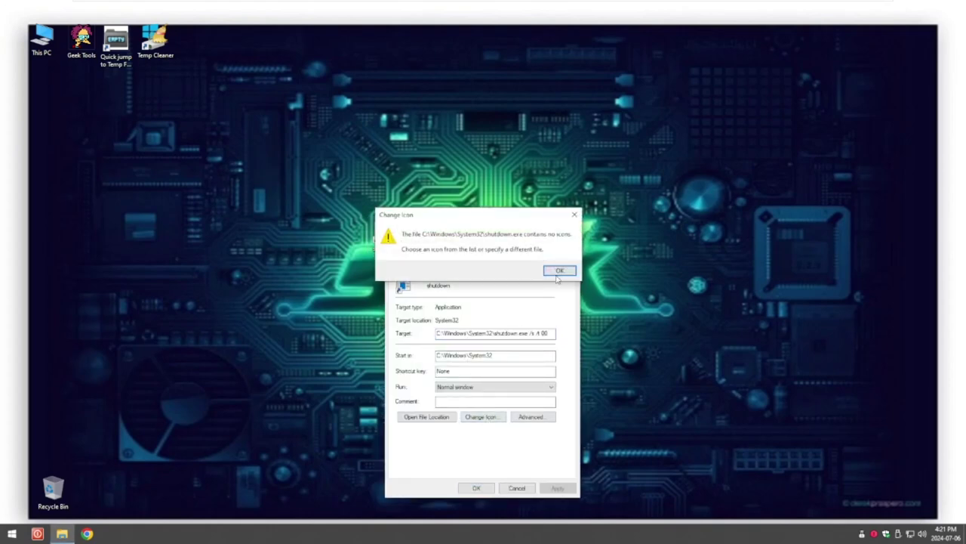
{"action": "left_click", "coordinate": [557, 277]}
{"action": "left_click", "coordinate": [544, 413]}
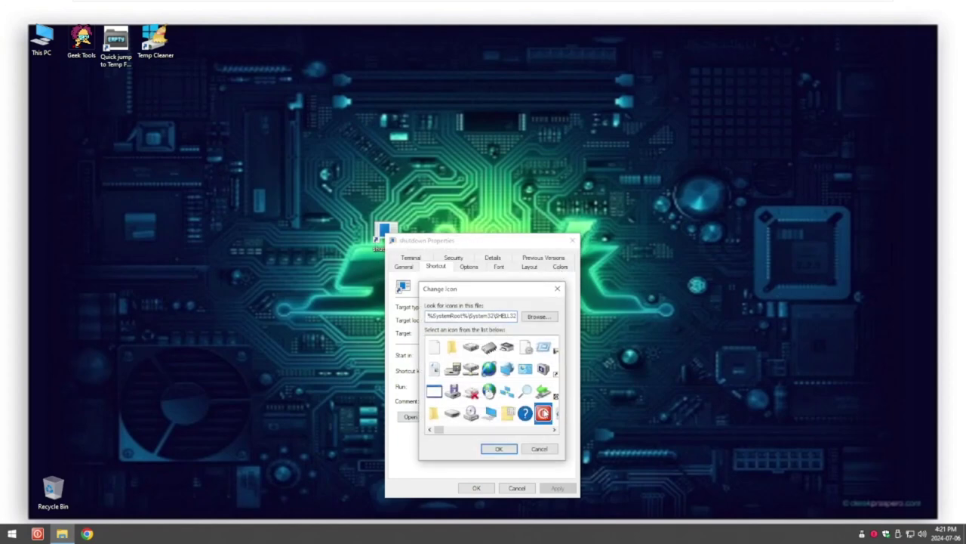
{"action": "left_click", "coordinate": [499, 449]}
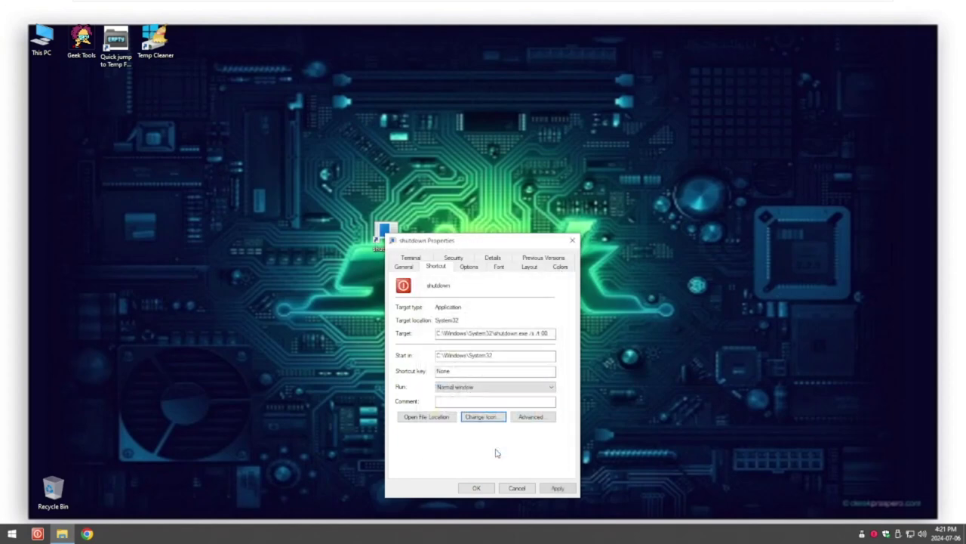
{"action": "left_click", "coordinate": [557, 488]}
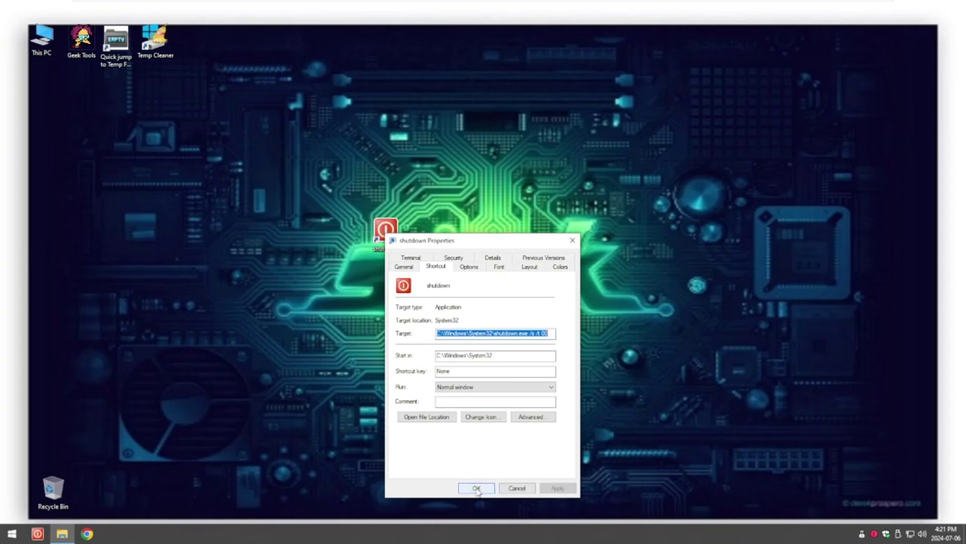
{"action": "left_click", "coordinate": [477, 489]}
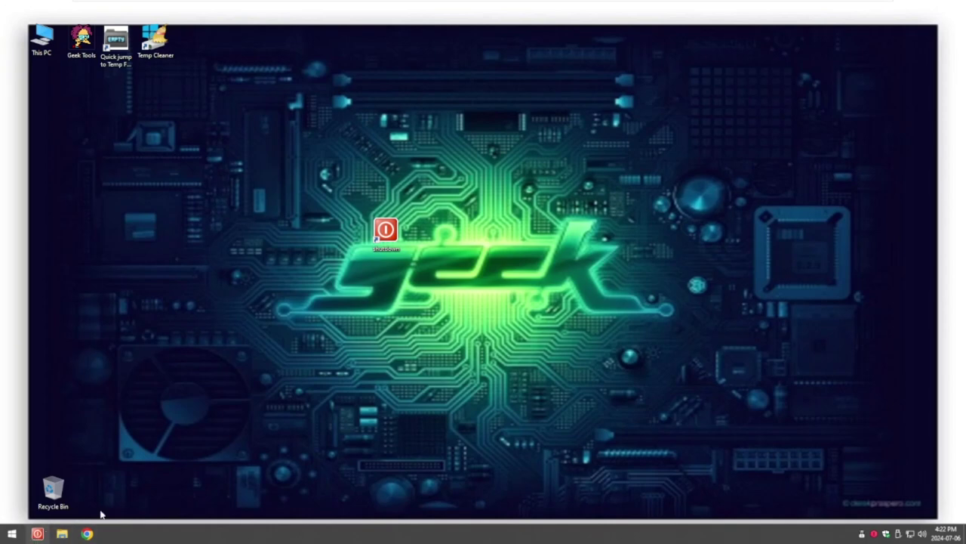
- Run the shutdown shortcut to test it and delete it from the desktop
{"action": "double_click", "coordinate": [386, 229]}
{"action": "left_click_drag", "start_coordinate": [385, 241], "coordinate": [426, 259]}
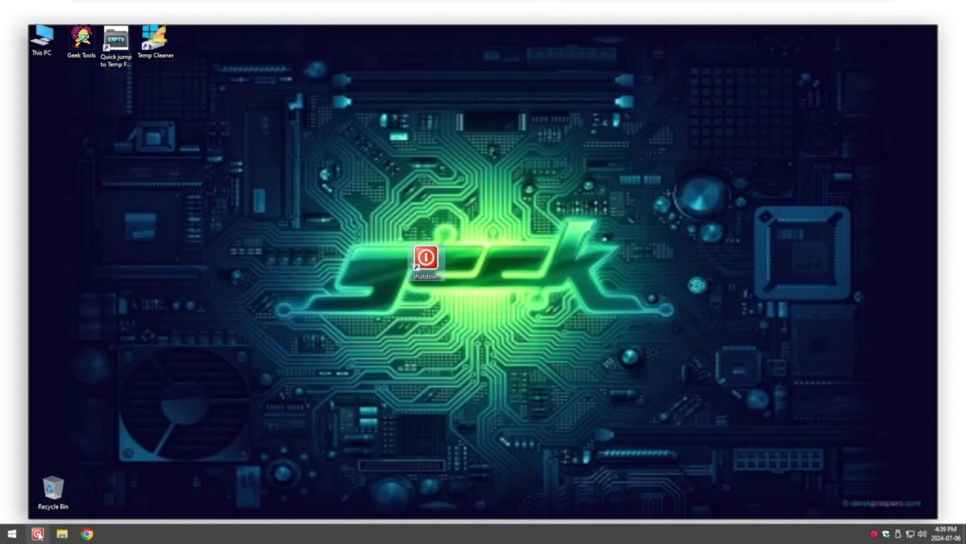
{"action": "key", "text": "Delete"}
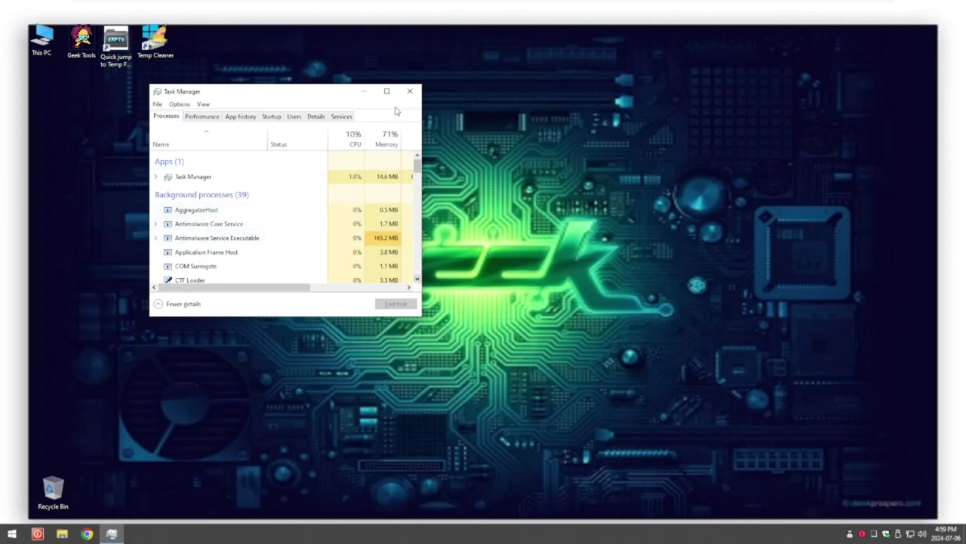
- Enlarge the Task Manager window and open the file location of a Microsoft Edge background process
{"action": "scroll", "coordinate": [417, 184], "scroll_direction": "down", "scroll_amount": 3}
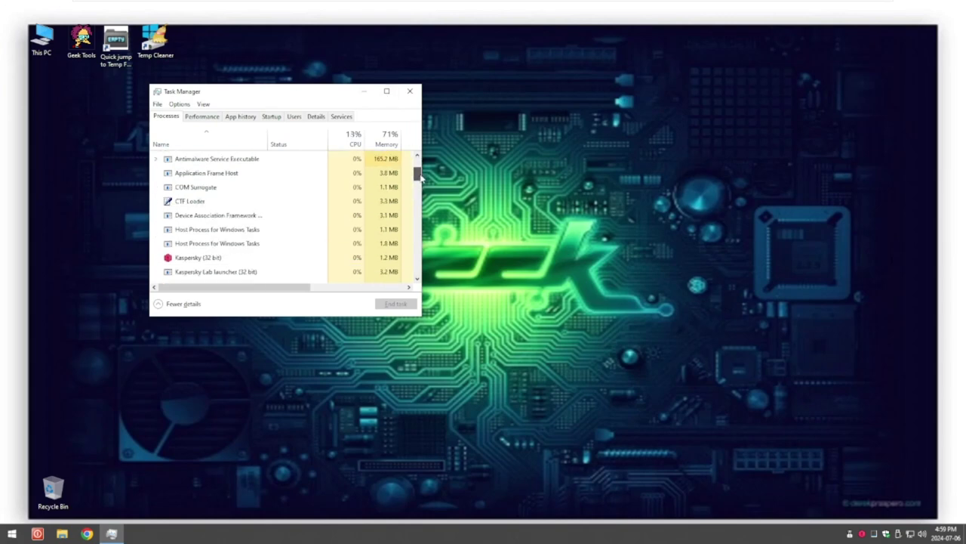
{"action": "left_click_drag", "start_coordinate": [331, 315], "coordinate": [330, 412]}
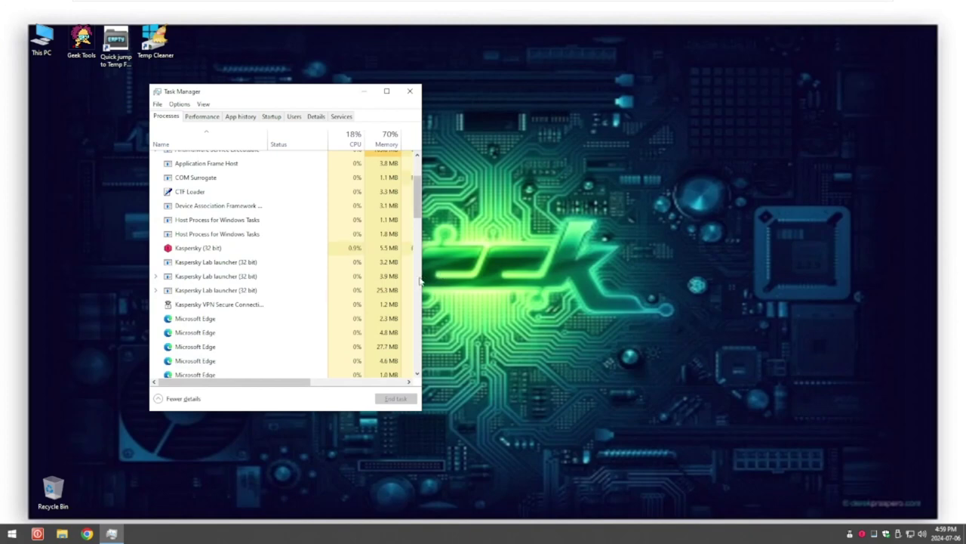
{"action": "left_click_drag", "start_coordinate": [422, 277], "coordinate": [583, 291]}
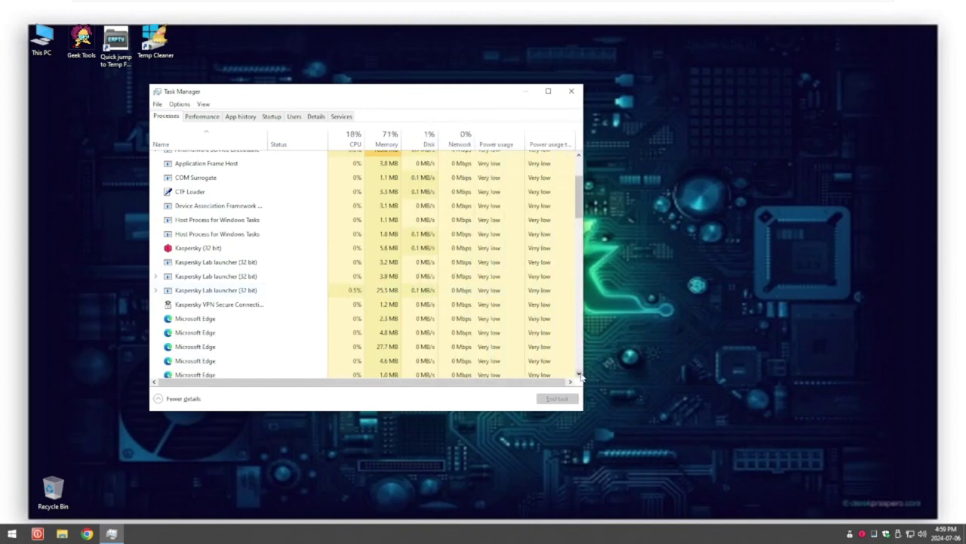
{"action": "left_click", "coordinate": [579, 375]}
{"action": "left_click", "coordinate": [578, 373]}
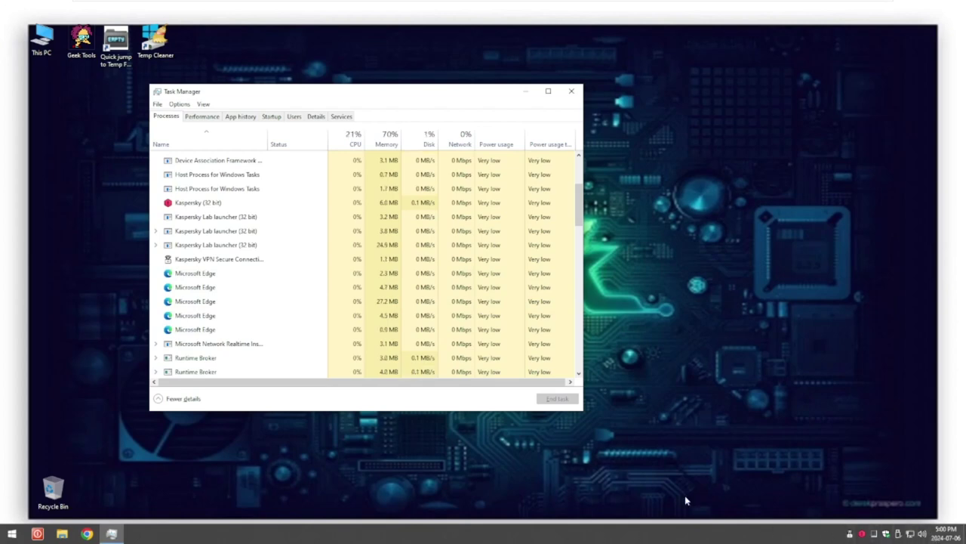
{"action": "right_click", "coordinate": [194, 278]}
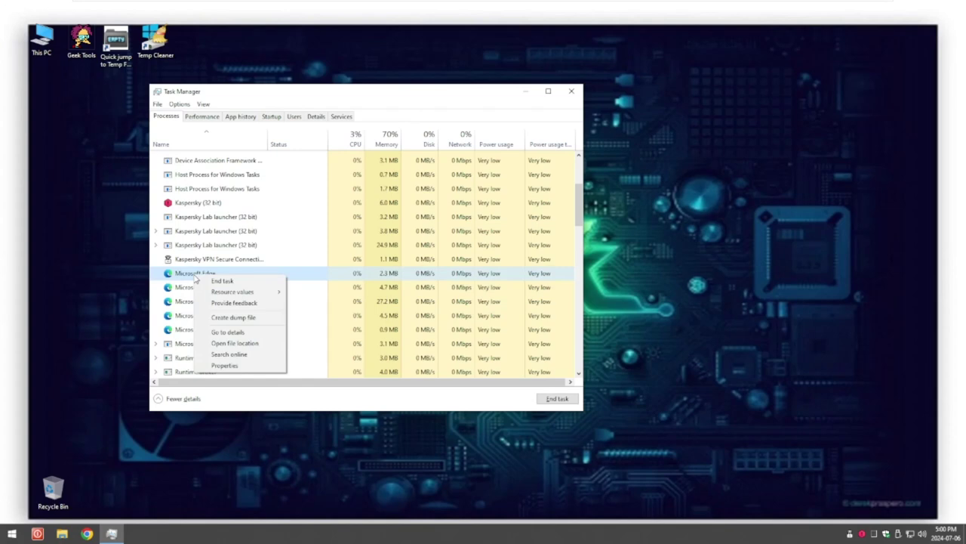
{"action": "left_click", "coordinate": [235, 343]}
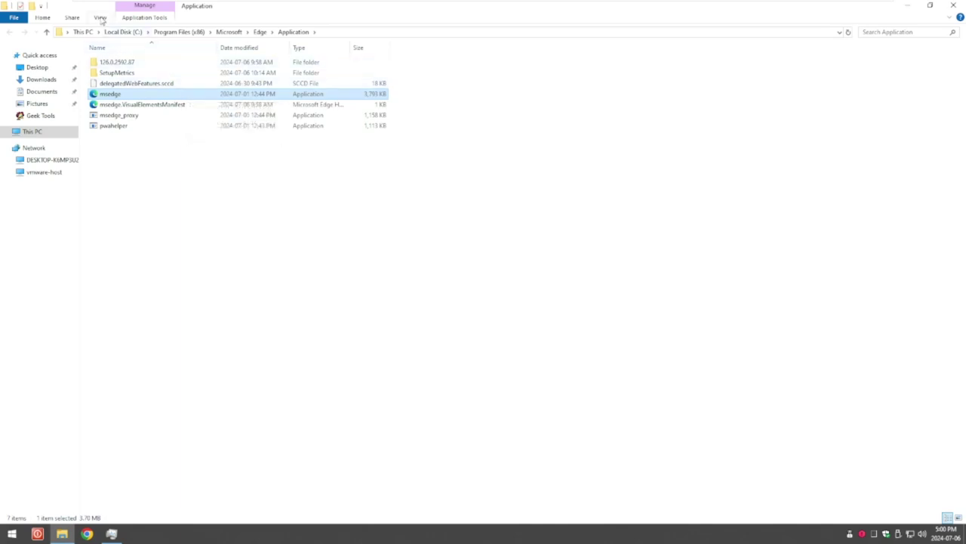
- Show file name extensions in the Edge Application folder and minimize both the folder and Task Manager
{"action": "left_click", "coordinate": [101, 18]}
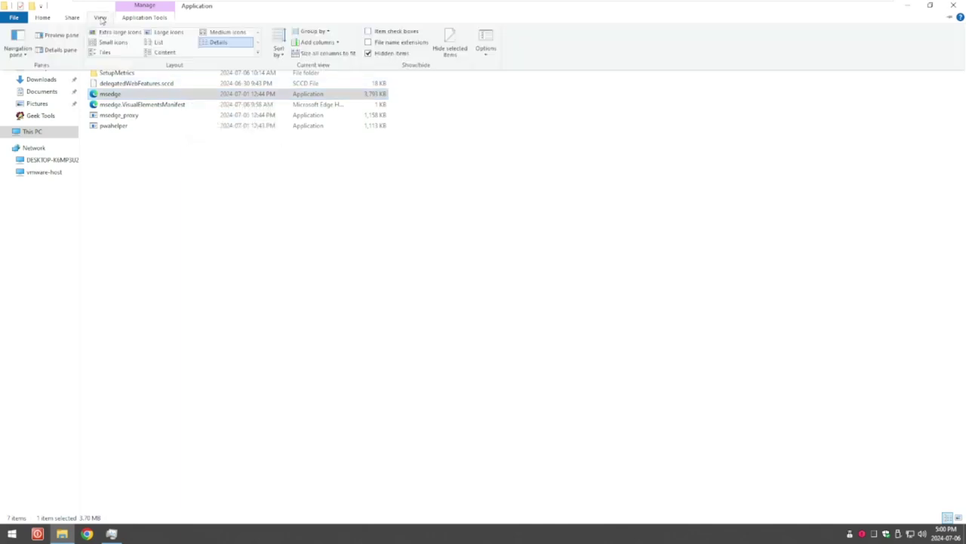
{"action": "left_click", "coordinate": [388, 43]}
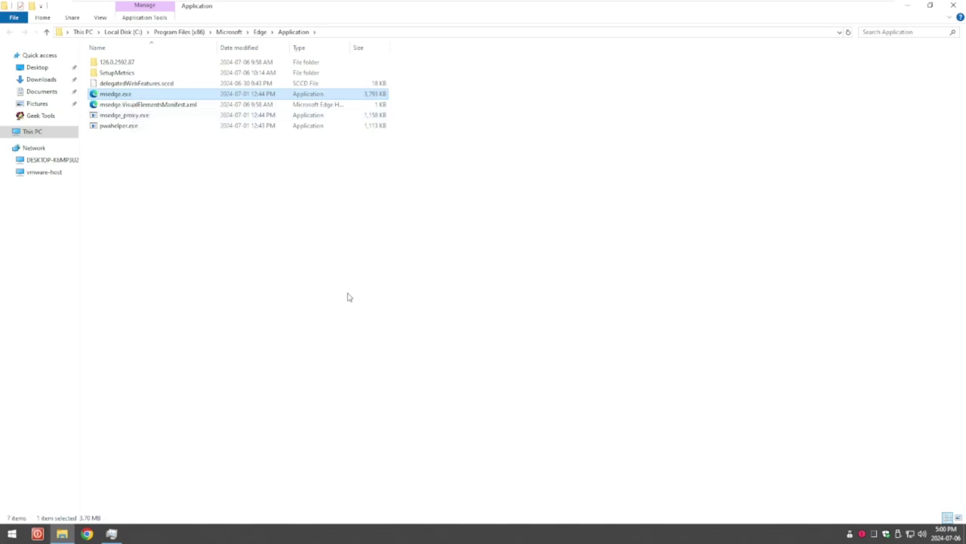
{"action": "left_click", "coordinate": [909, 6]}
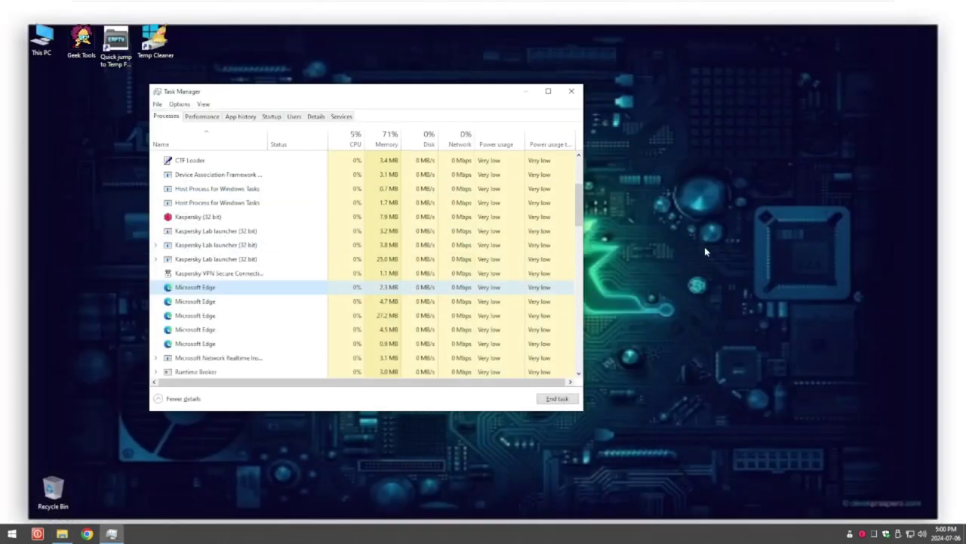
{"action": "left_click", "coordinate": [526, 90]}
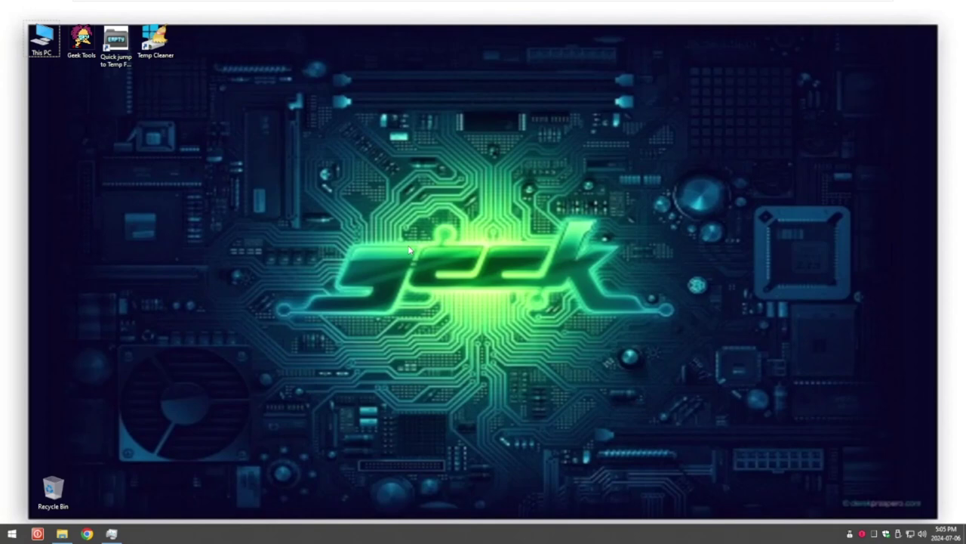
- Create a text document on the desktop named "Kill Processes to play games.txt"
{"action": "right_click", "coordinate": [409, 249]}
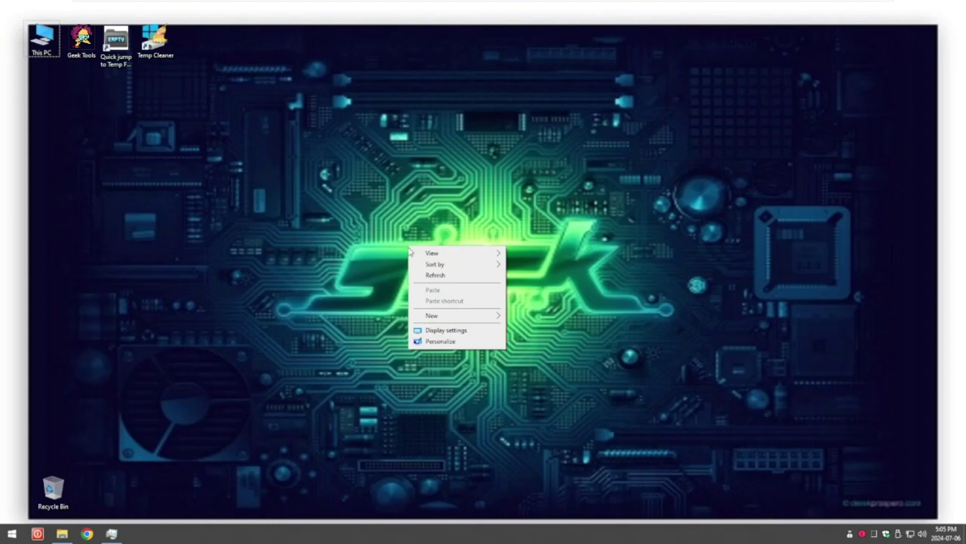
{"action": "mouse_move", "coordinate": [444, 317]}
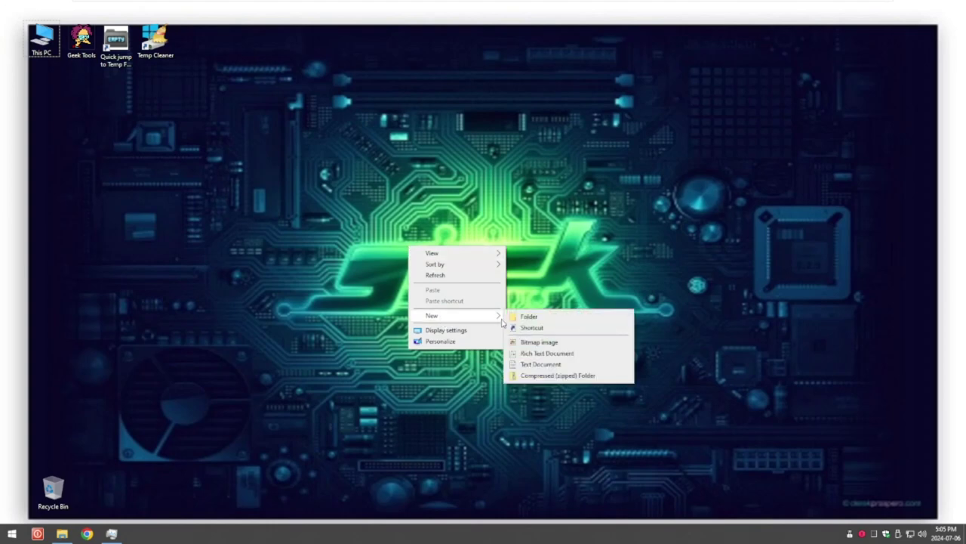
{"action": "left_click", "coordinate": [549, 366]}
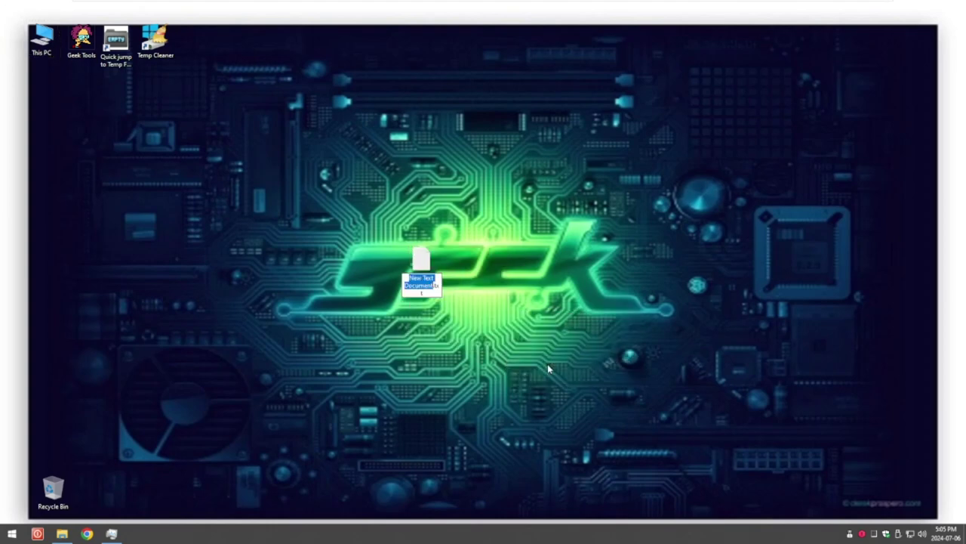
{"action": "type", "text": "Kill Processes to play games"}
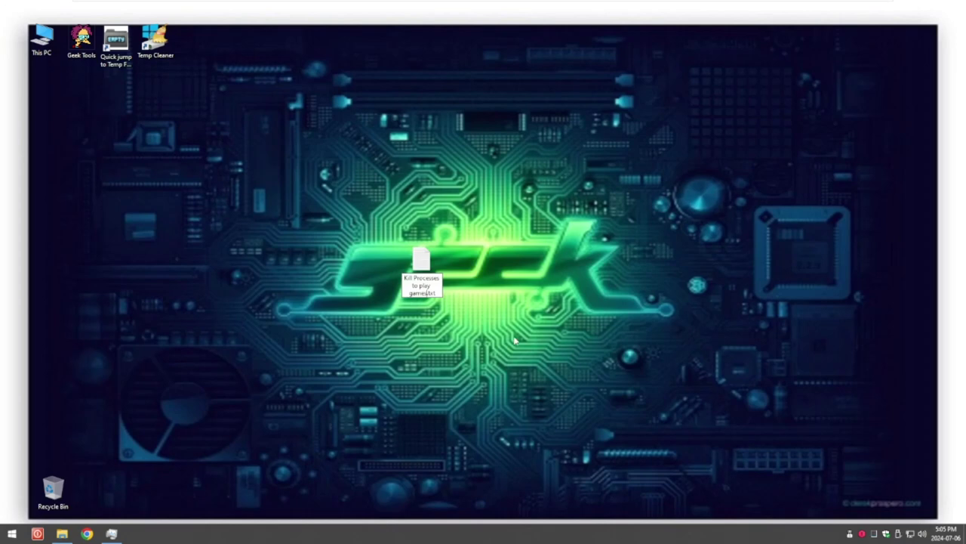
{"action": "key", "text": "Return"}
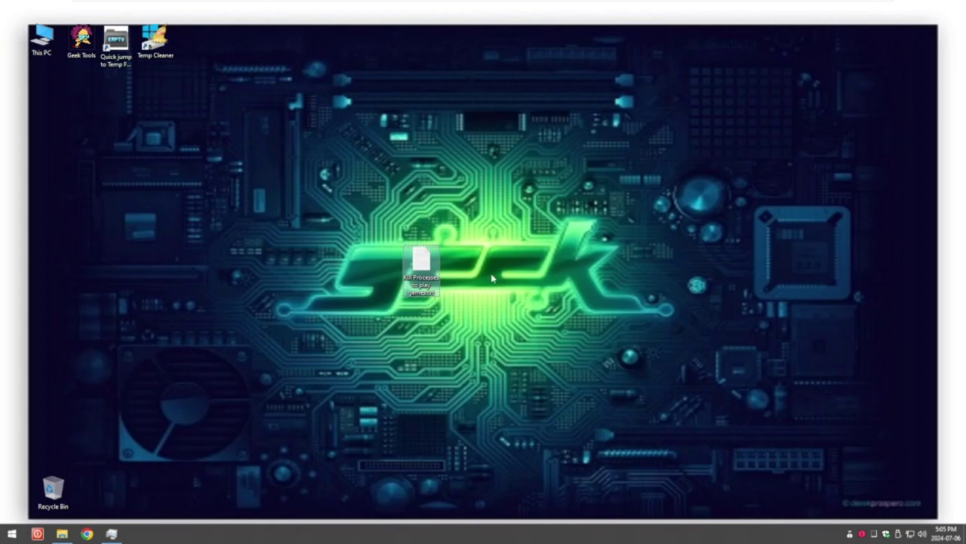
{"action": "left_click", "coordinate": [492, 278]}
{"action": "double_click", "coordinate": [423, 261]}
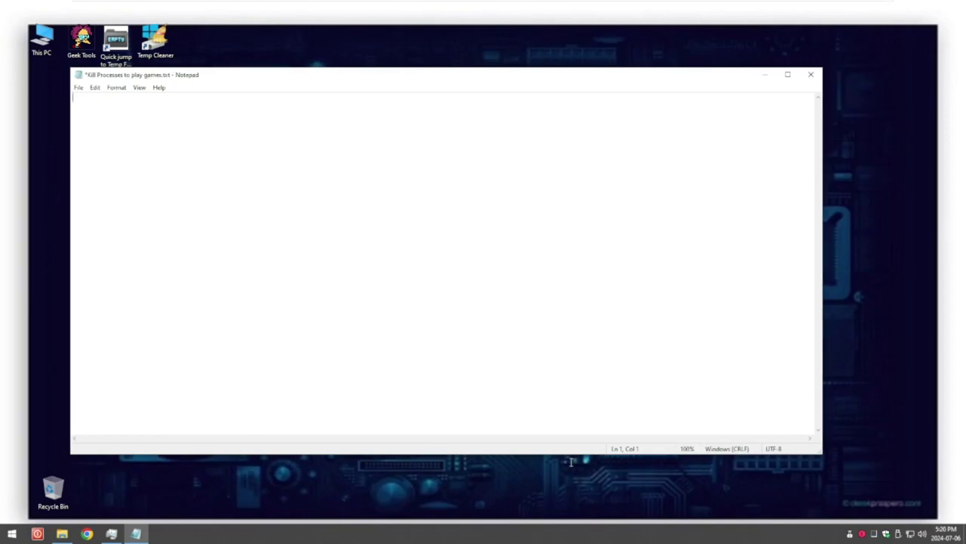
{"action": "type", "text": "@echo off"}
{"action": "key", "text": "Return"}
{"action": "key", "text": "Return"}
{"action": "type", "text": "taskkill"}
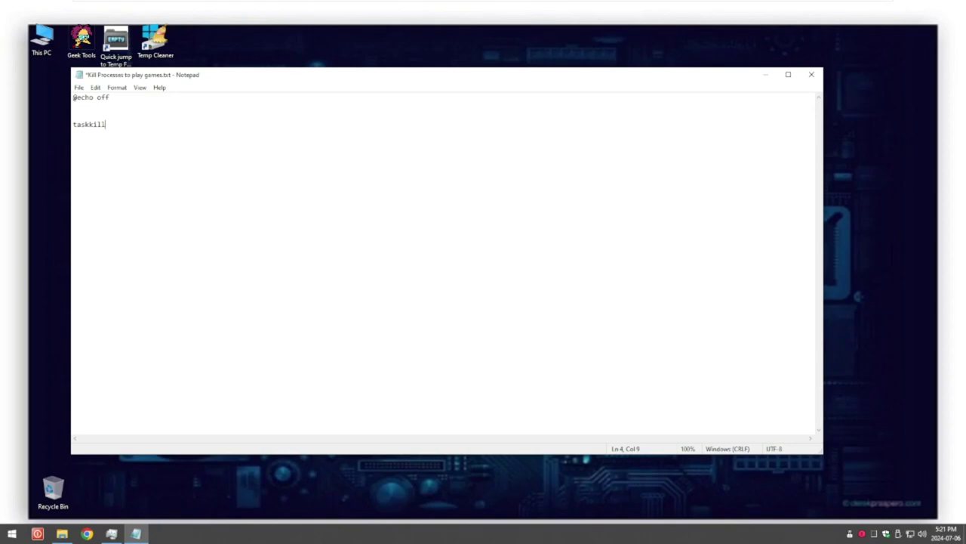
{"action": "type", "text": "/f"}
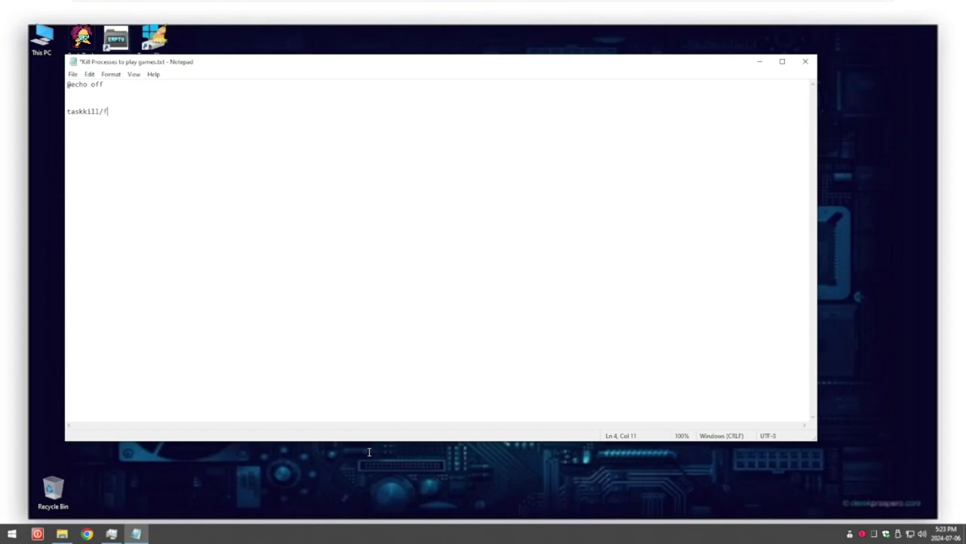
{"action": "type", "text": "/"}
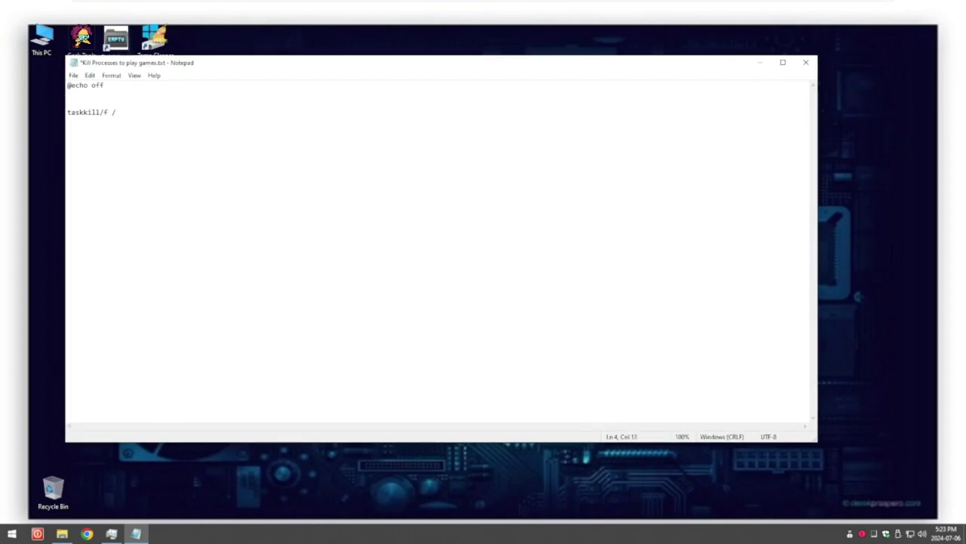
{"action": "type", "text": "IM"}
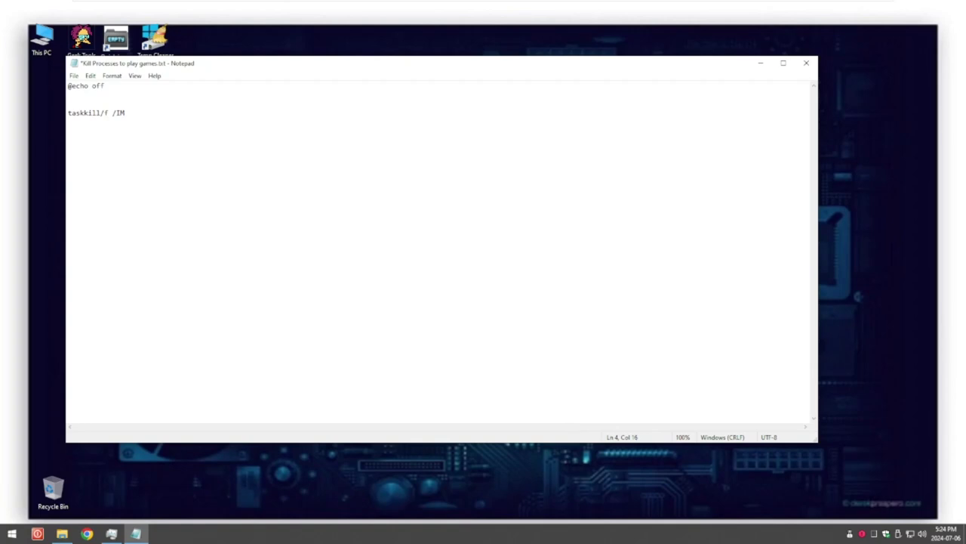
- Switch to Task Manager and open the file location of a Microsoft Edge background process
{"action": "left_click", "coordinate": [112, 533]}
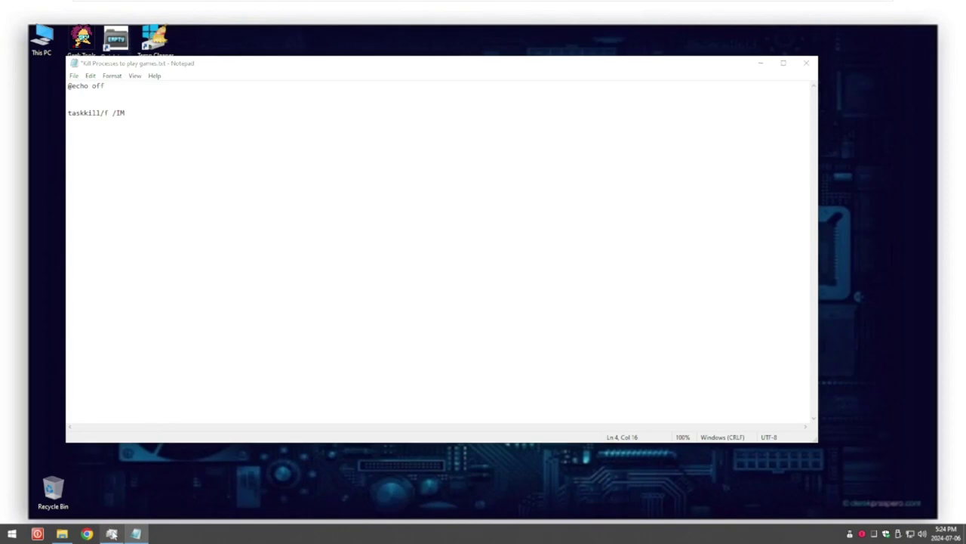
{"action": "right_click", "coordinate": [182, 305]}
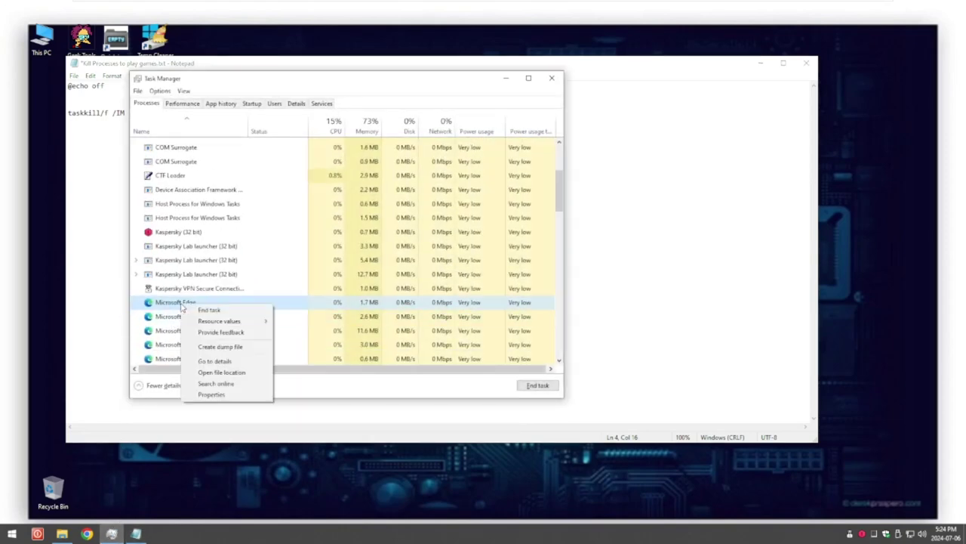
{"action": "left_click", "coordinate": [226, 372]}
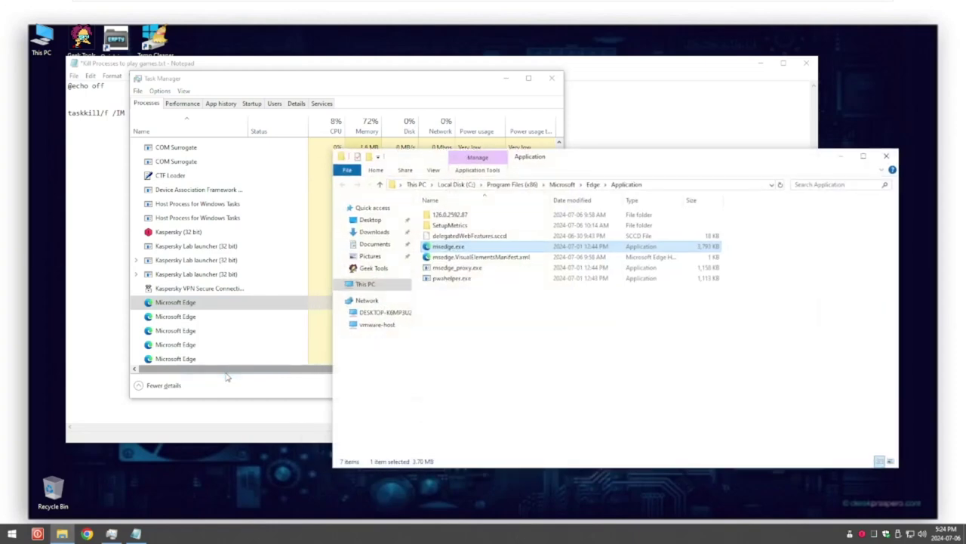
- Copy the full file name msedge.exe, including its extension, from the Edge Application folder without renaming the file
{"action": "right_click", "coordinate": [451, 247]}
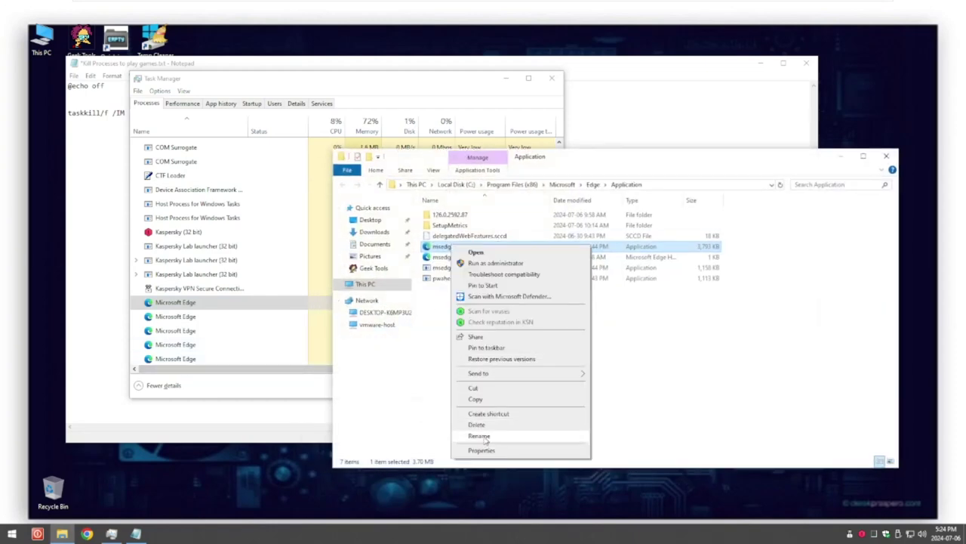
{"action": "left_click", "coordinate": [483, 436]}
{"action": "key", "text": "End"}
{"action": "key", "text": "ctrl+a"}
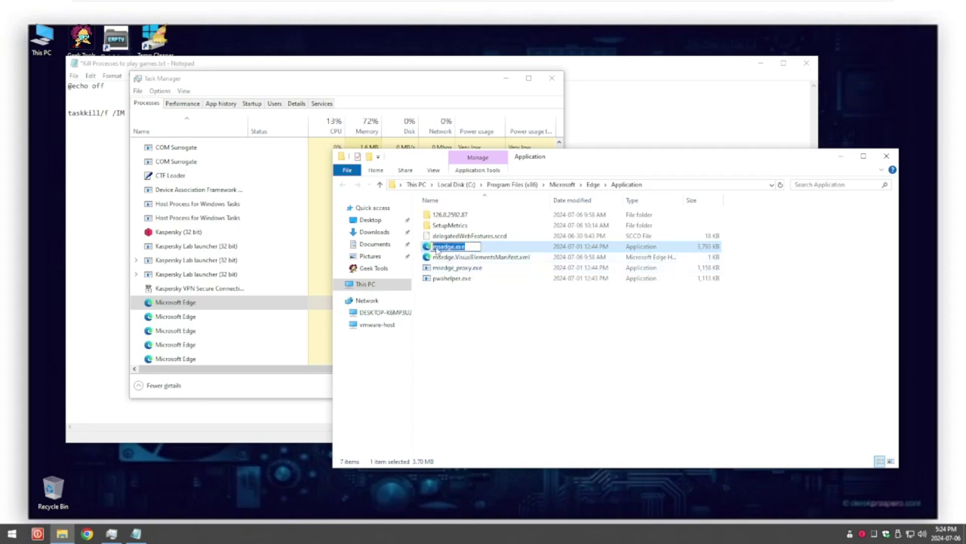
{"action": "right_click", "coordinate": [460, 247]}
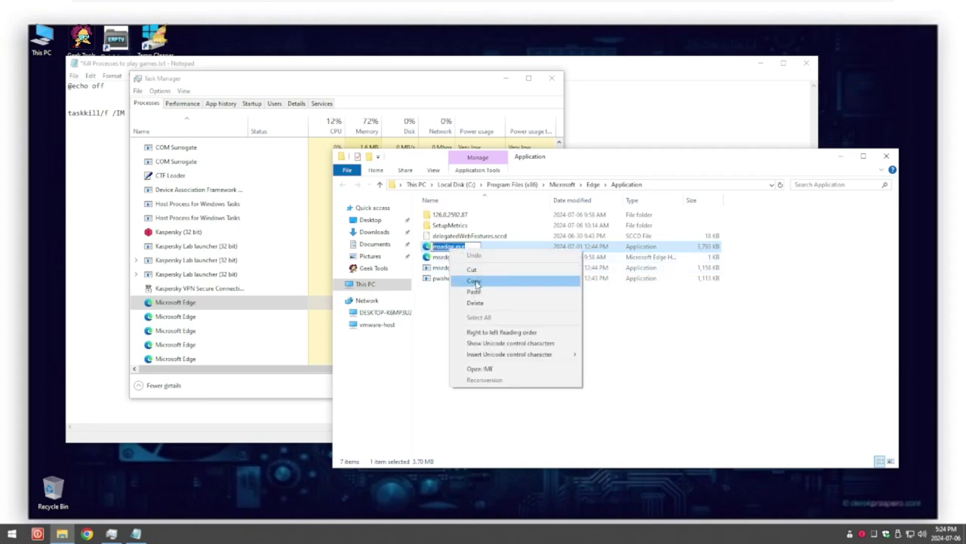
{"action": "left_click", "coordinate": [475, 281]}
{"action": "key", "text": "Escape"}
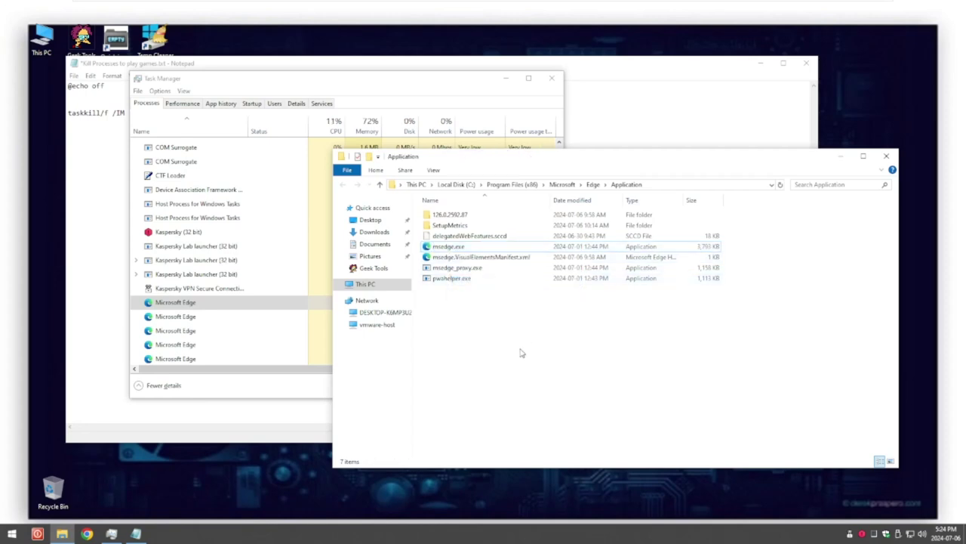
- Close the Edge folder and complete the taskkill line in Notepad with the copied "msedge.exe" followed by "/T"
{"action": "left_click", "coordinate": [886, 156]}
{"action": "left_click", "coordinate": [627, 239]}
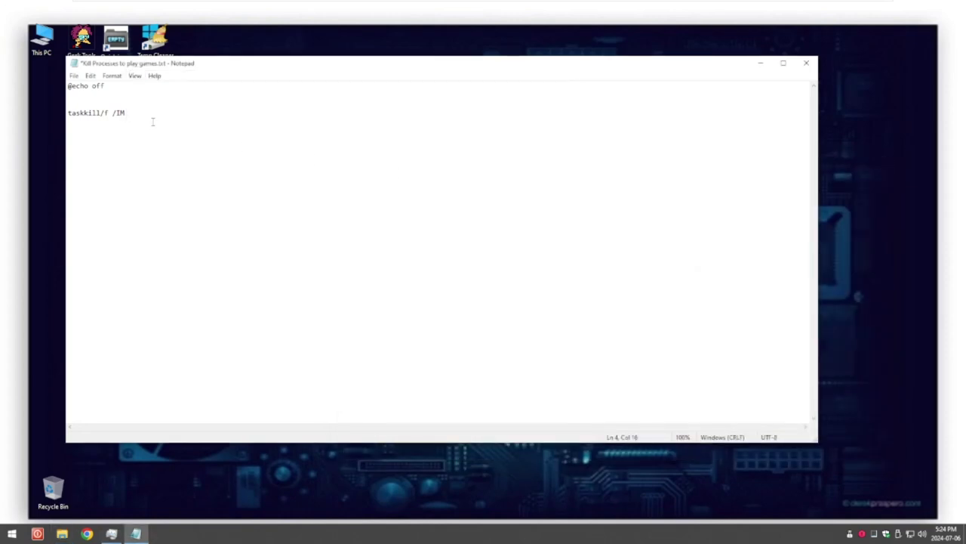
{"action": "key", "text": "ctrl+v"}
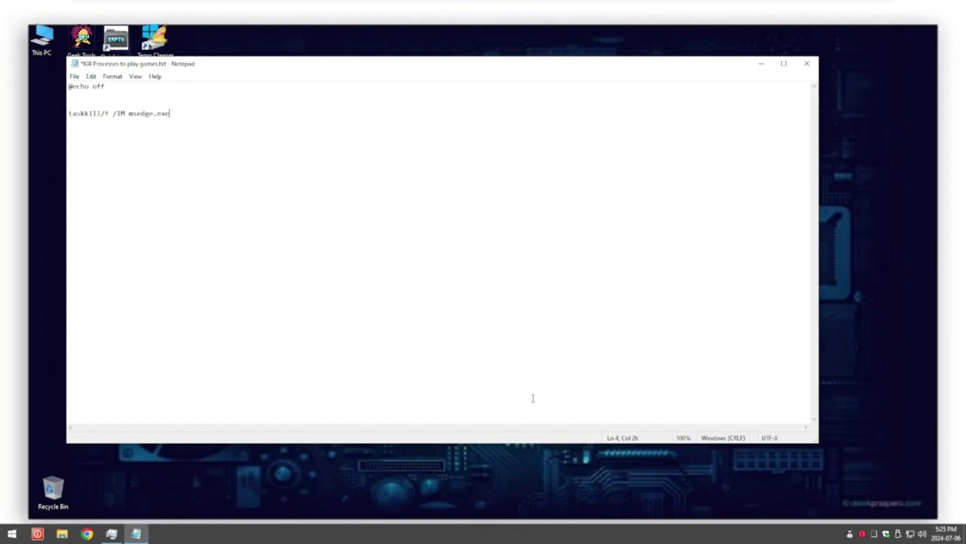
{"action": "type", "text": "/I"}
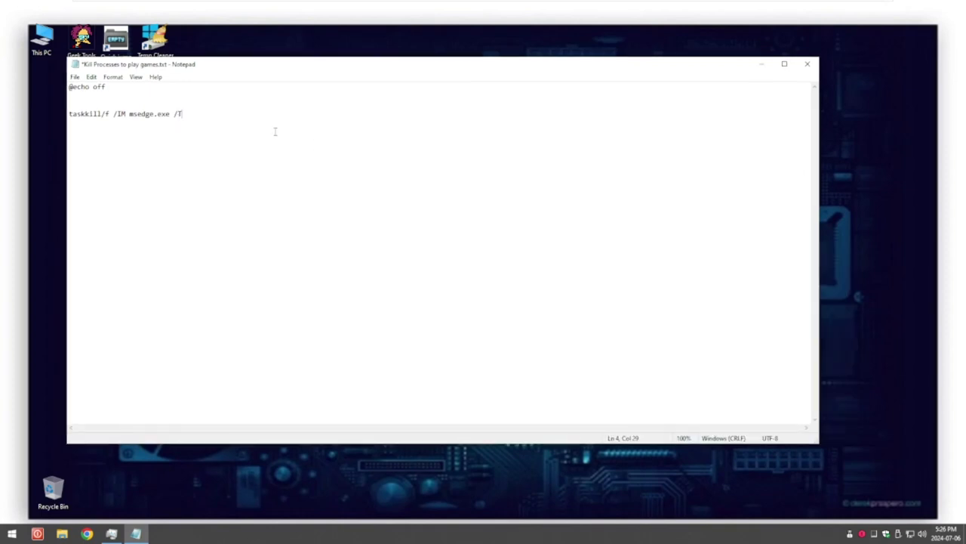
- Save the script to the desktop as the batch file "Kill Processes to play games.bat"
{"action": "left_click", "coordinate": [76, 78]}
{"action": "left_click", "coordinate": [96, 133]}
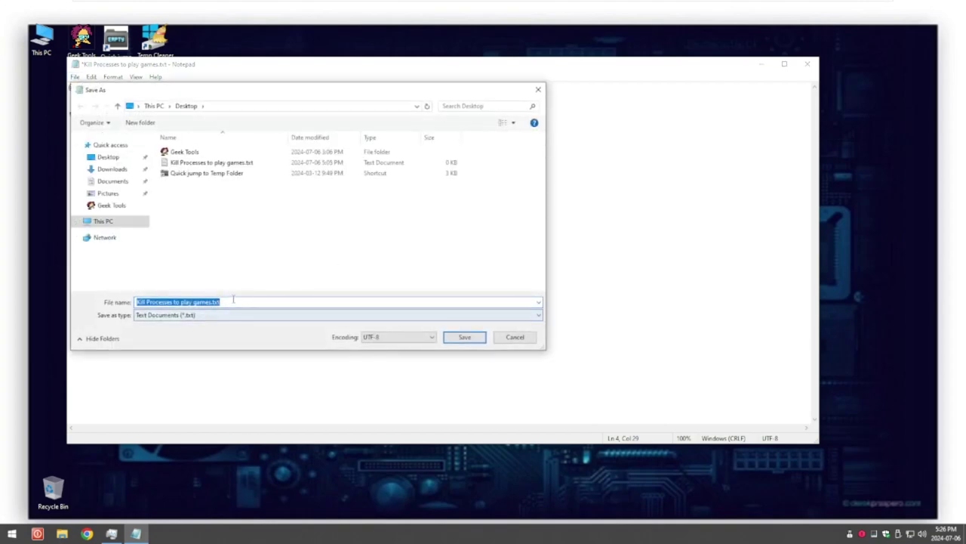
{"action": "left_click", "coordinate": [234, 302]}
{"action": "key", "text": "BackSpace"}
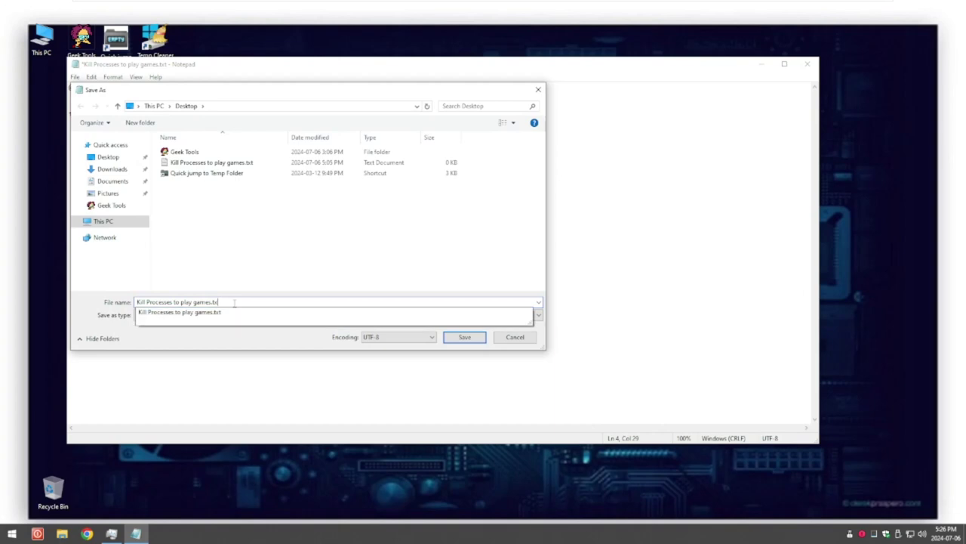
{"action": "type", "text": "t"}
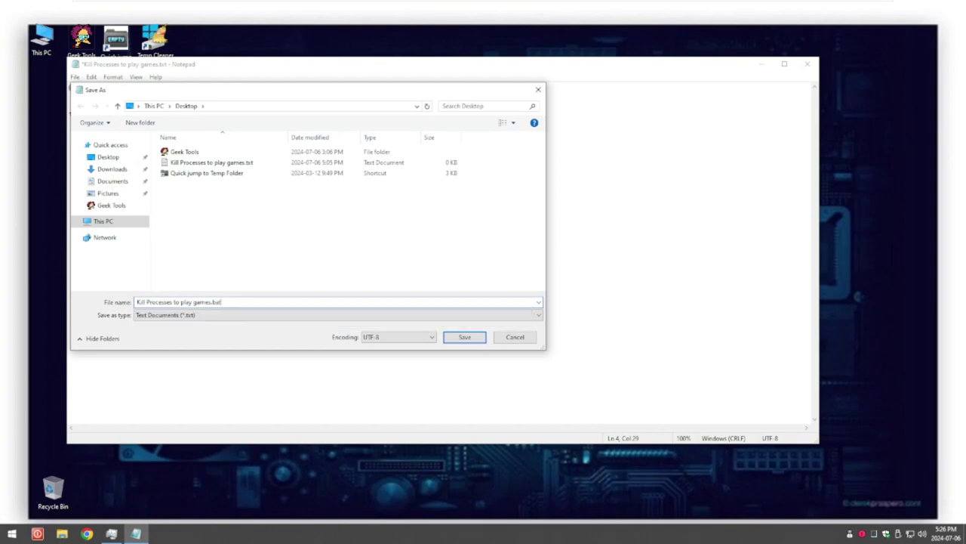
{"action": "left_click", "coordinate": [465, 336]}
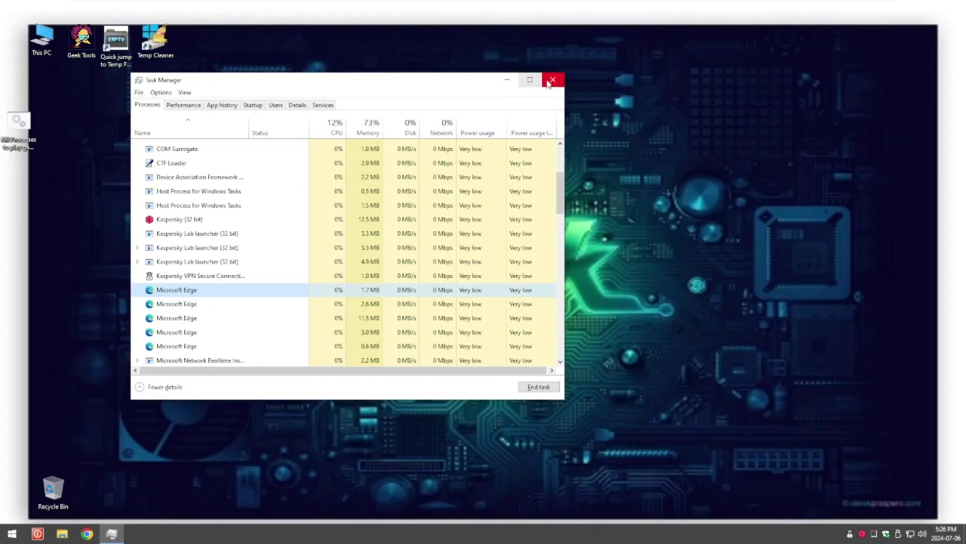
- Clear Task Manager off the desktop and move the batch file below the This PC and Geek Tools icons
{"action": "left_click", "coordinate": [553, 79]}
{"action": "left_click_drag", "start_coordinate": [18, 123], "coordinate": [74, 109]}
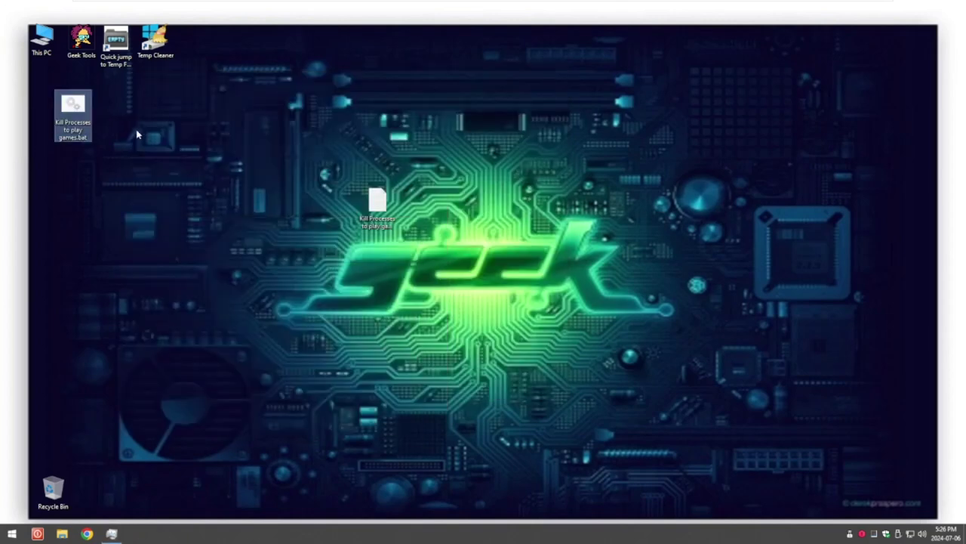
- Open the batch file for editing in Notepad to review its commands, and close it without changes
{"action": "right_click", "coordinate": [77, 105]}
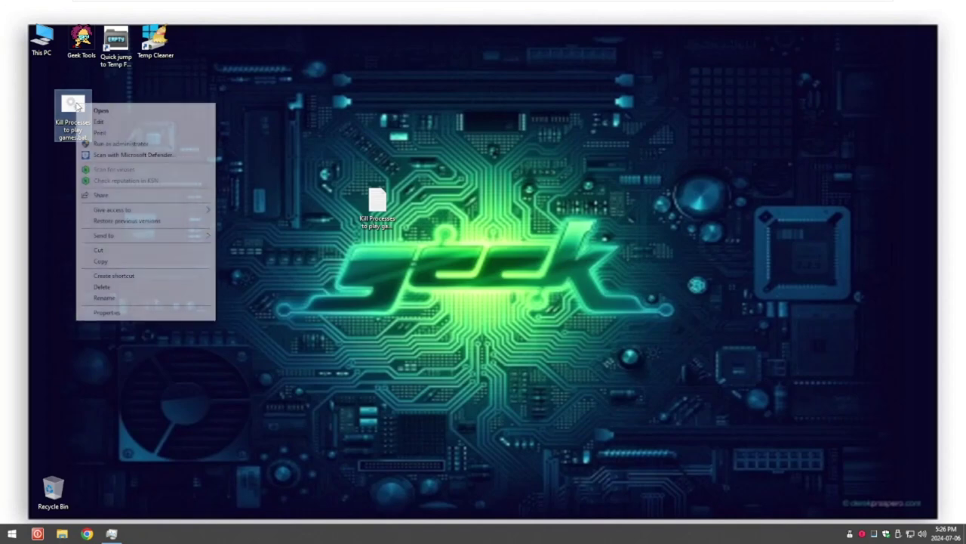
{"action": "left_click", "coordinate": [83, 143]}
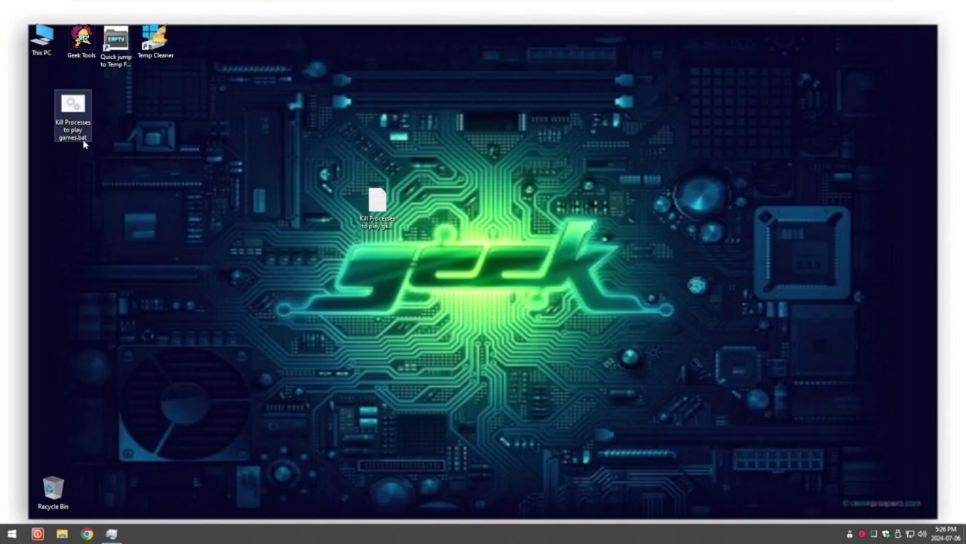
{"action": "right_click", "coordinate": [77, 105]}
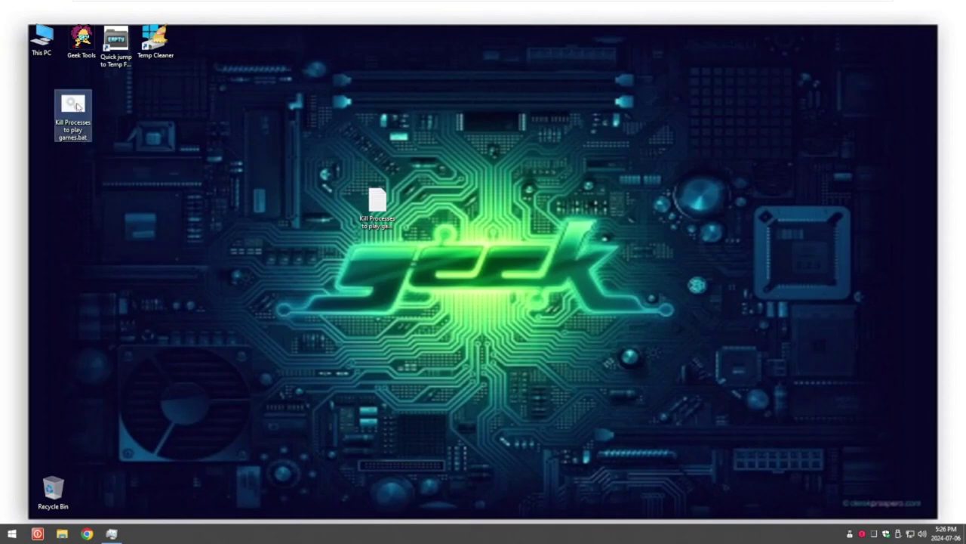
{"action": "left_click", "coordinate": [99, 121]}
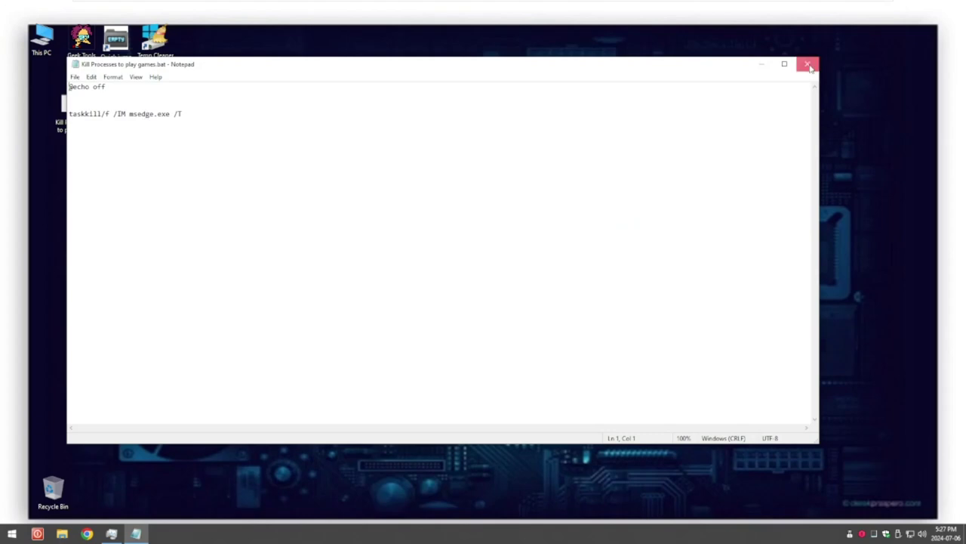
{"action": "left_click", "coordinate": [807, 64]}
- Run the batch file and bring up Task Manager to check the Microsoft Edge processes
{"action": "double_click", "coordinate": [78, 105]}
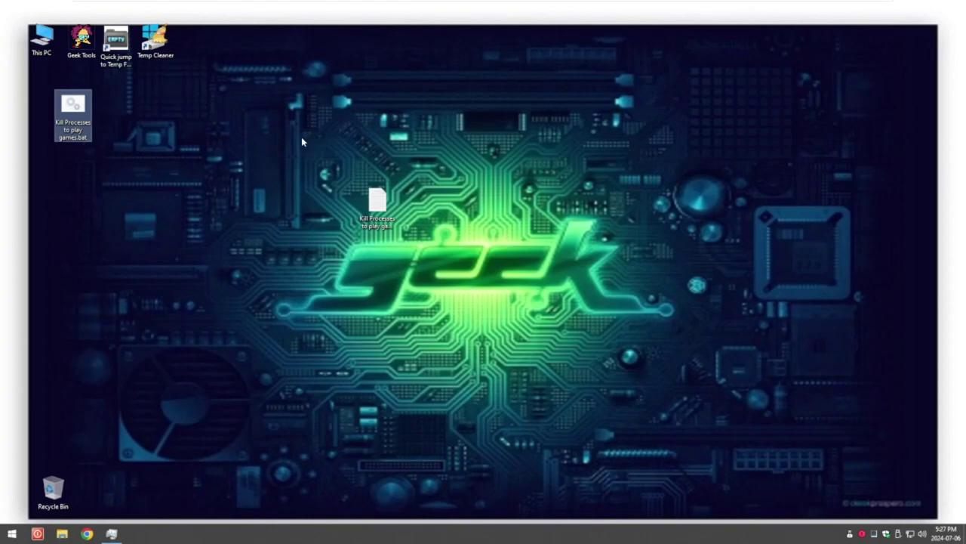
{"action": "left_click", "coordinate": [112, 533]}
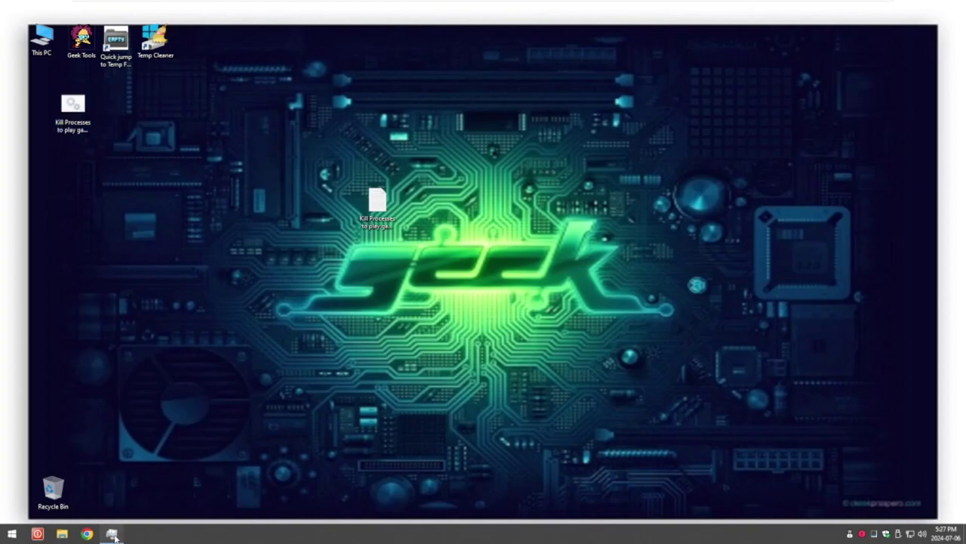
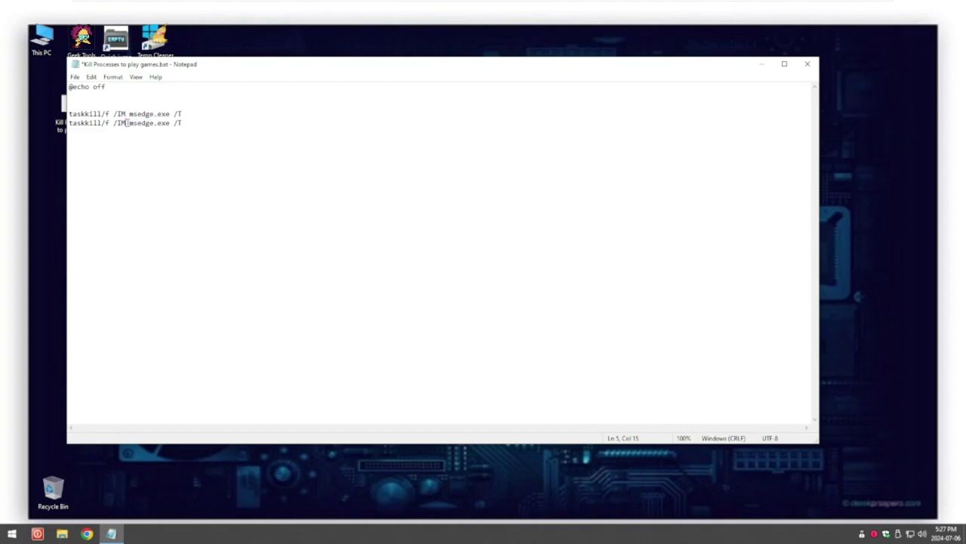
- Delete the process name "msedge" from the second taskkill line of the batch file
{"action": "left_click_drag", "start_coordinate": [129, 123], "coordinate": [141, 123]}
{"action": "key", "text": "BackSpace"}
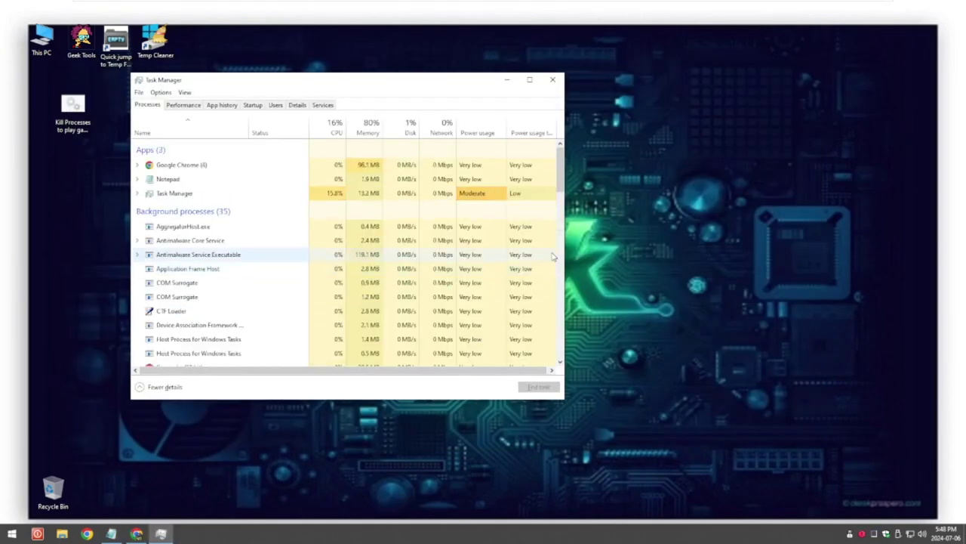
- Expand the Google Chrome group in Task Manager and open the file location of its first process
{"action": "right_click", "coordinate": [176, 166]}
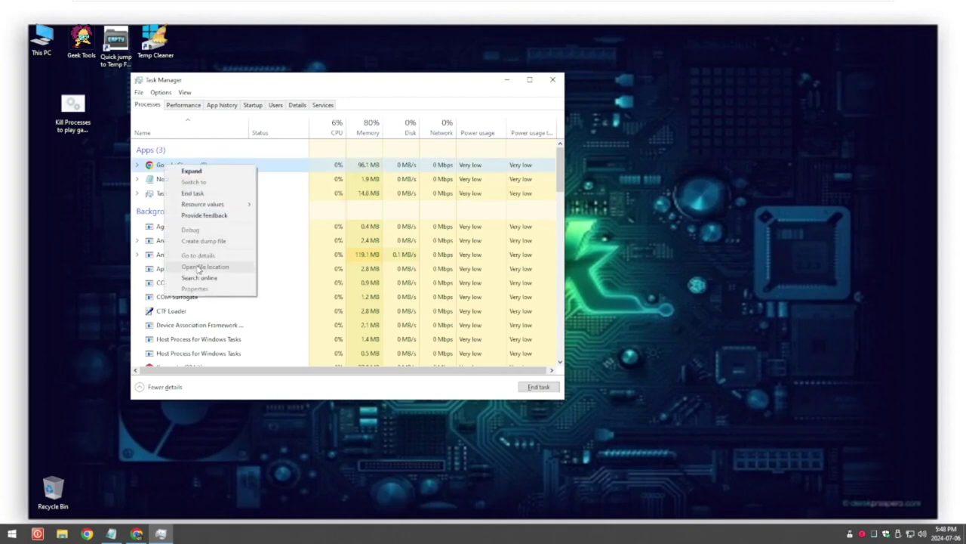
{"action": "left_click", "coordinate": [136, 166]}
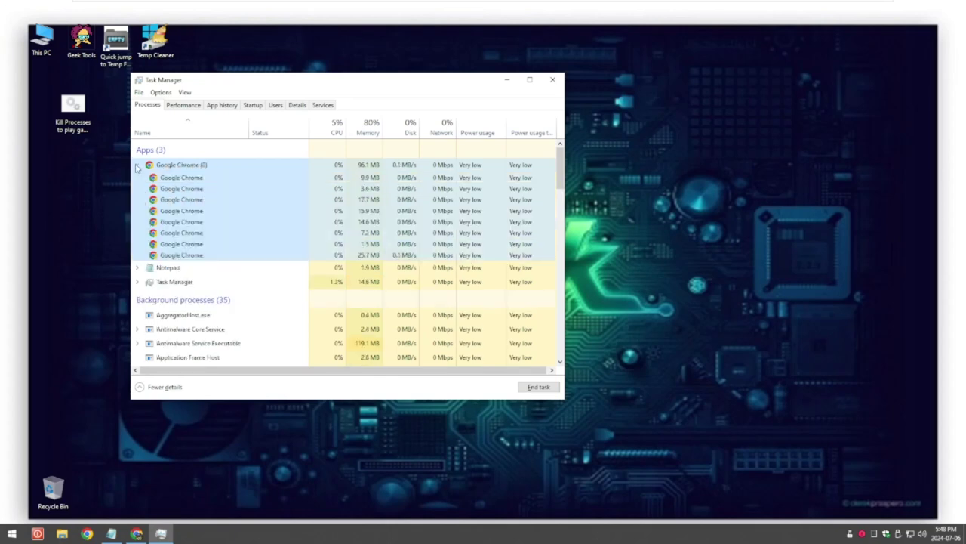
{"action": "right_click", "coordinate": [184, 180]}
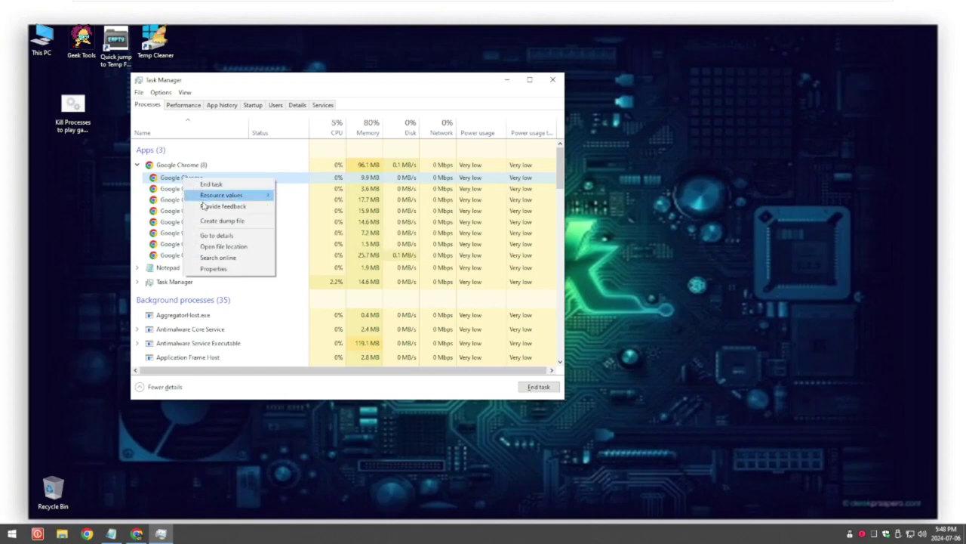
{"action": "left_click", "coordinate": [213, 247]}
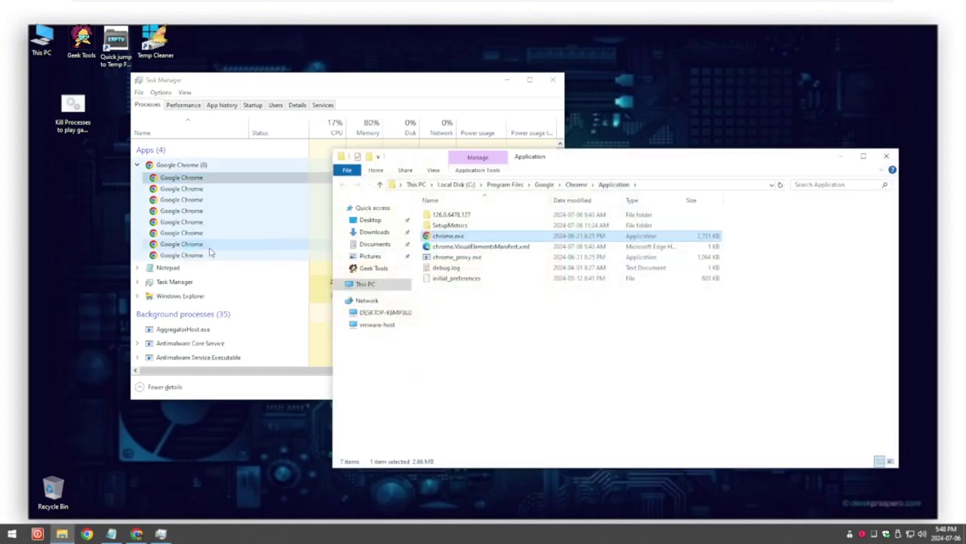
- Copy the name "chrome" from the chrome.exe file in the Chrome Application folder
{"action": "right_click", "coordinate": [455, 237]}
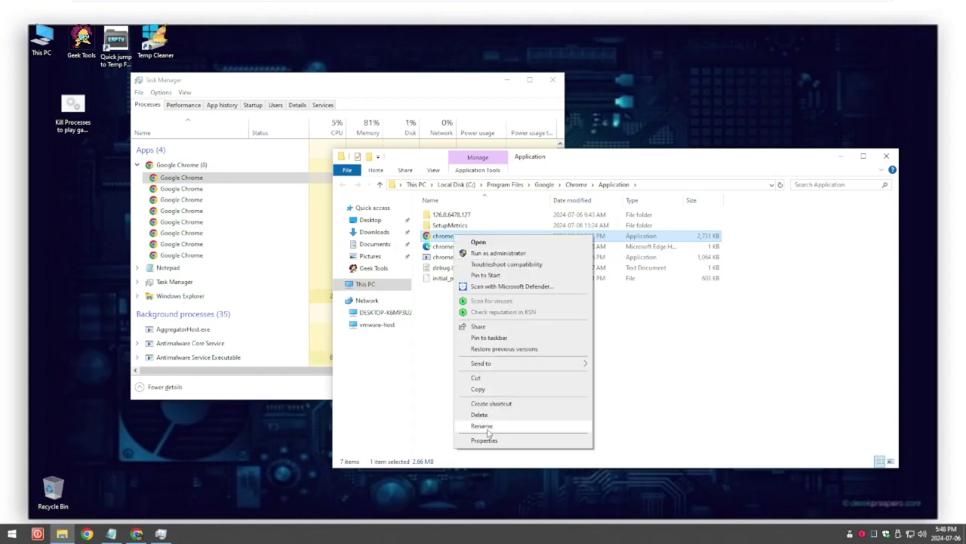
{"action": "left_click", "coordinate": [483, 426]}
{"action": "right_click", "coordinate": [451, 236]}
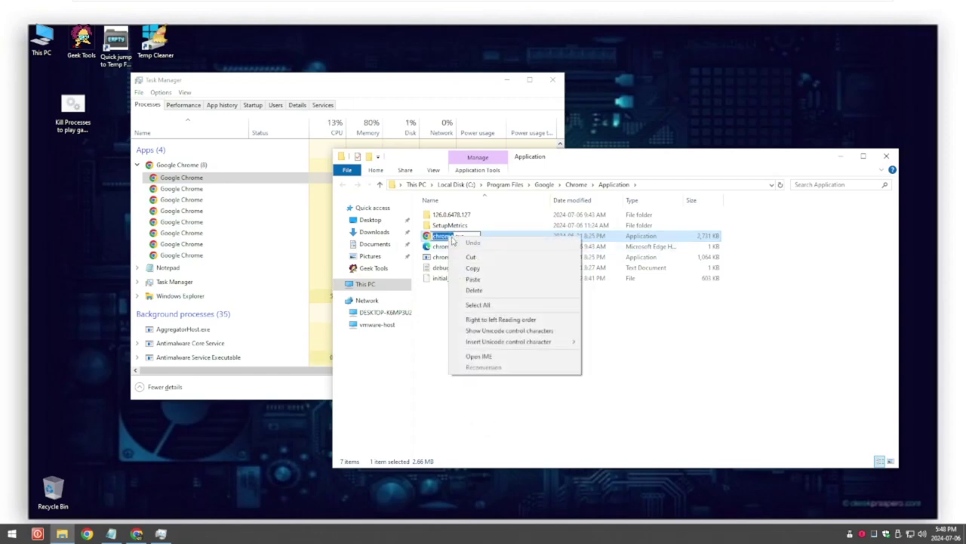
{"action": "left_click", "coordinate": [474, 265]}
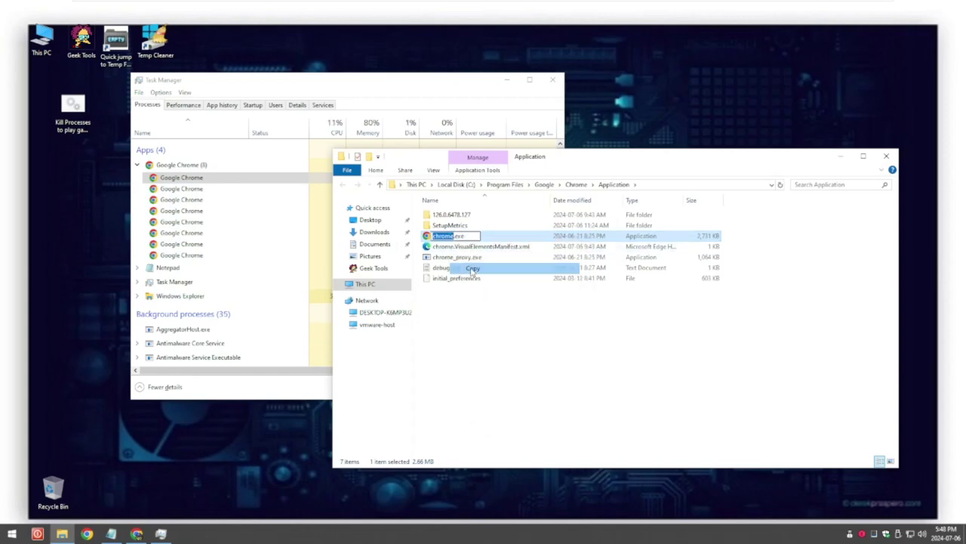
- Set the process name in the batch file's second taskkill line to "chrome" and save the file
{"action": "left_click", "coordinate": [886, 156]}
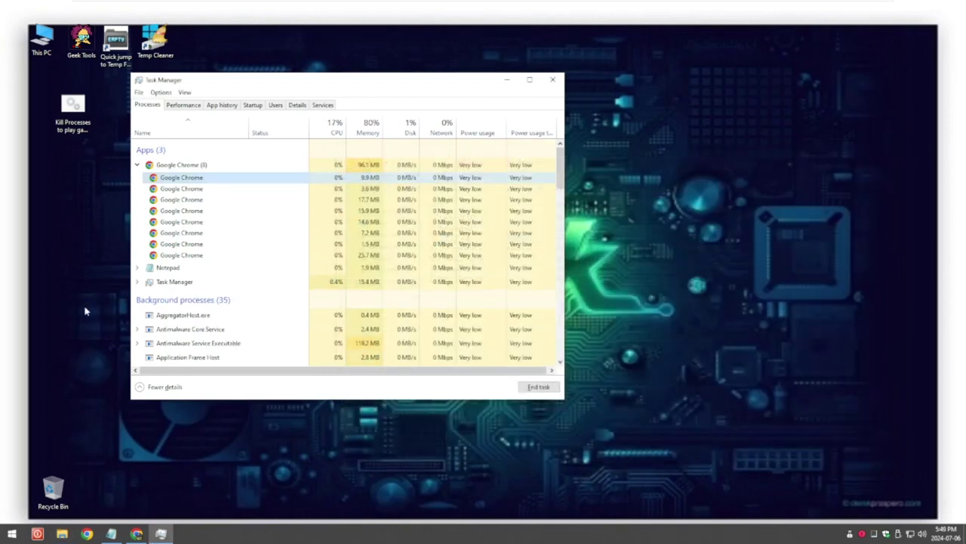
{"action": "right_click", "coordinate": [73, 105]}
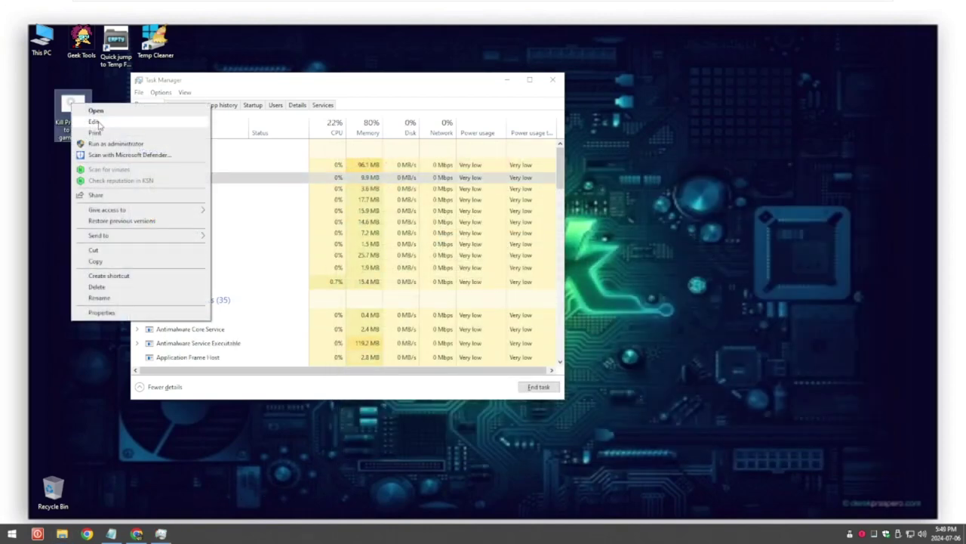
{"action": "left_click", "coordinate": [95, 121]}
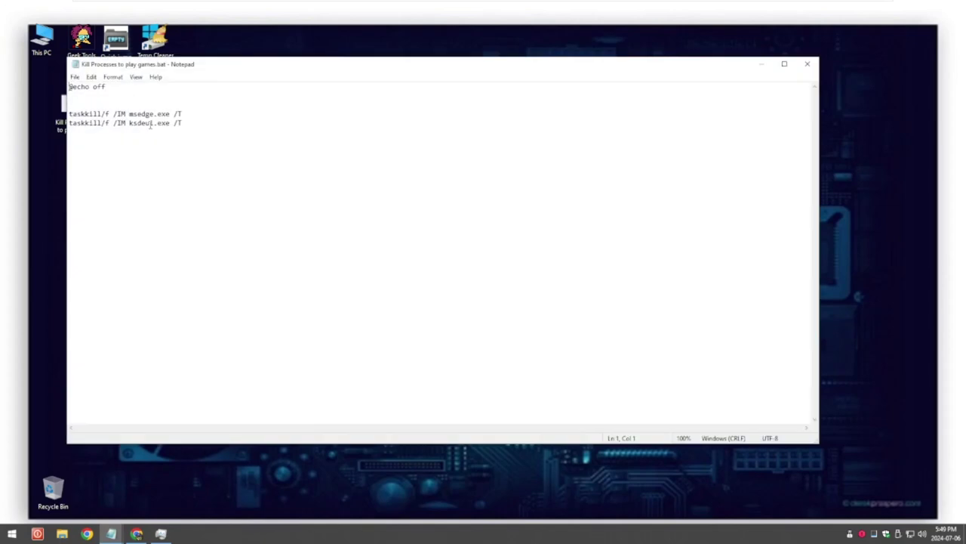
{"action": "left_click_drag", "start_coordinate": [154, 122], "coordinate": [133, 122]}
{"action": "type", "text": "chrome"}
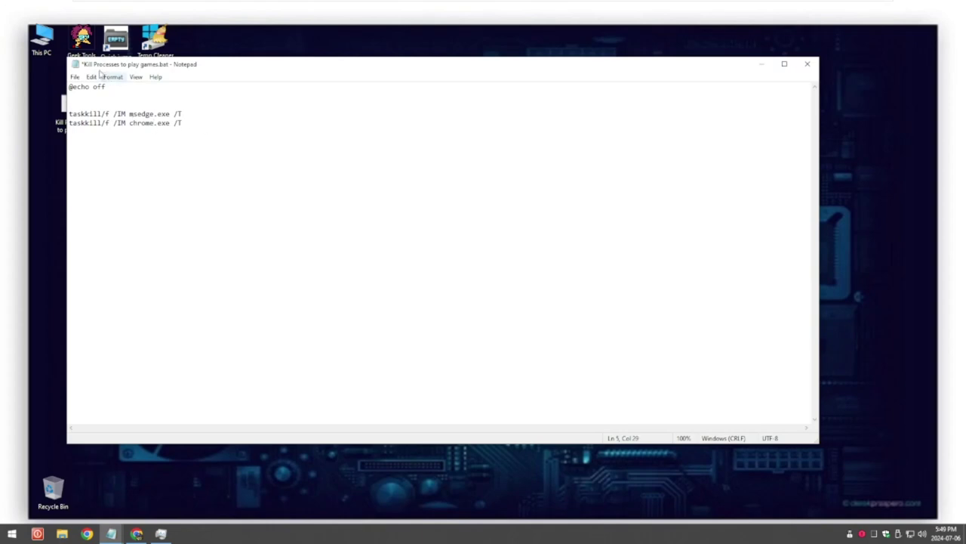
{"action": "left_click", "coordinate": [75, 77]}
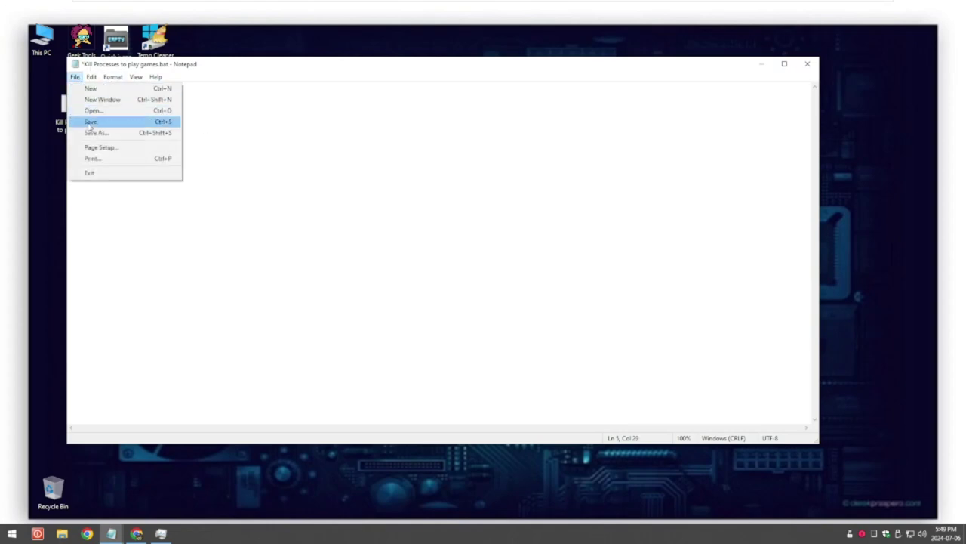
{"action": "left_click", "coordinate": [89, 122]}
{"action": "left_click", "coordinate": [310, 200]}
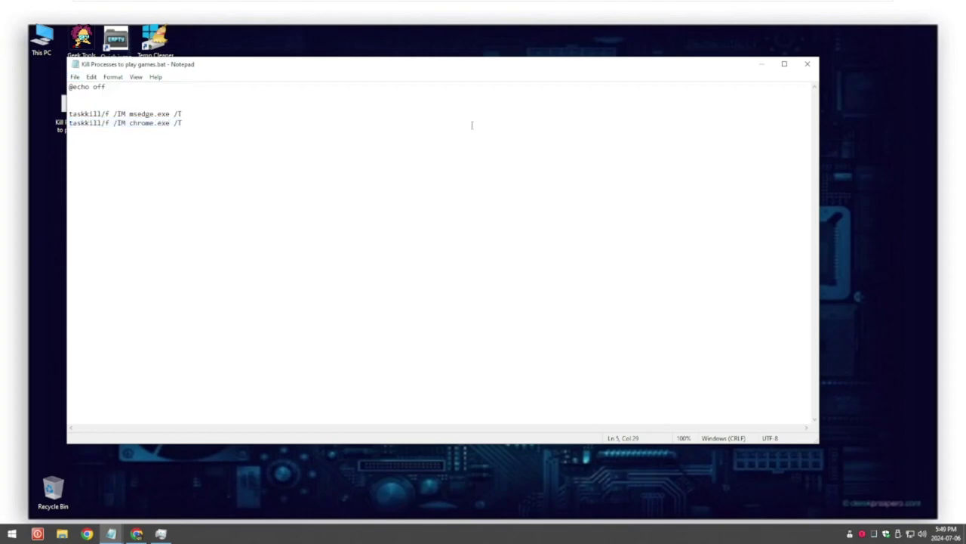
{"action": "left_click", "coordinate": [807, 64]}
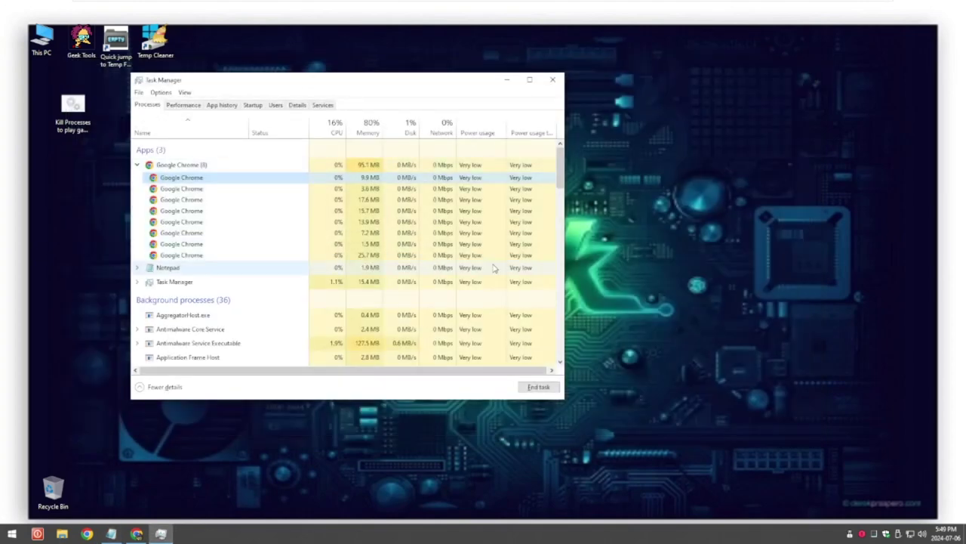
- Check the contents of the "Kill Processes to play games.txt" file on the desktop and delete the file
{"action": "left_click", "coordinate": [552, 80]}
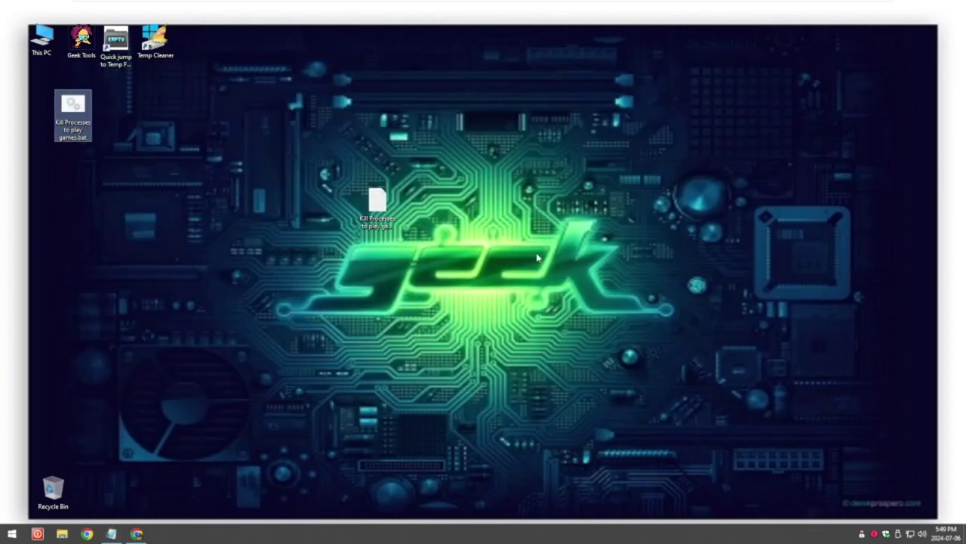
{"action": "double_click", "coordinate": [374, 198]}
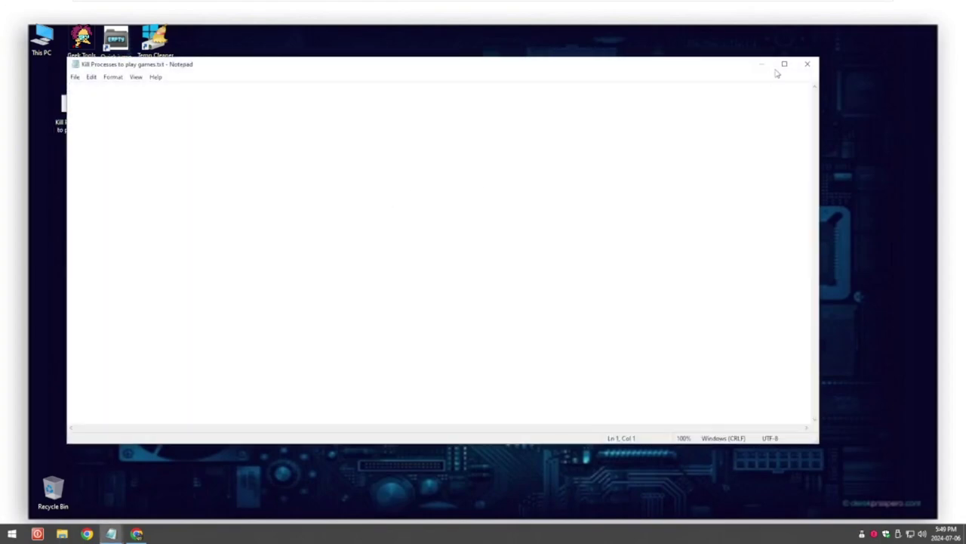
{"action": "left_click", "coordinate": [807, 64]}
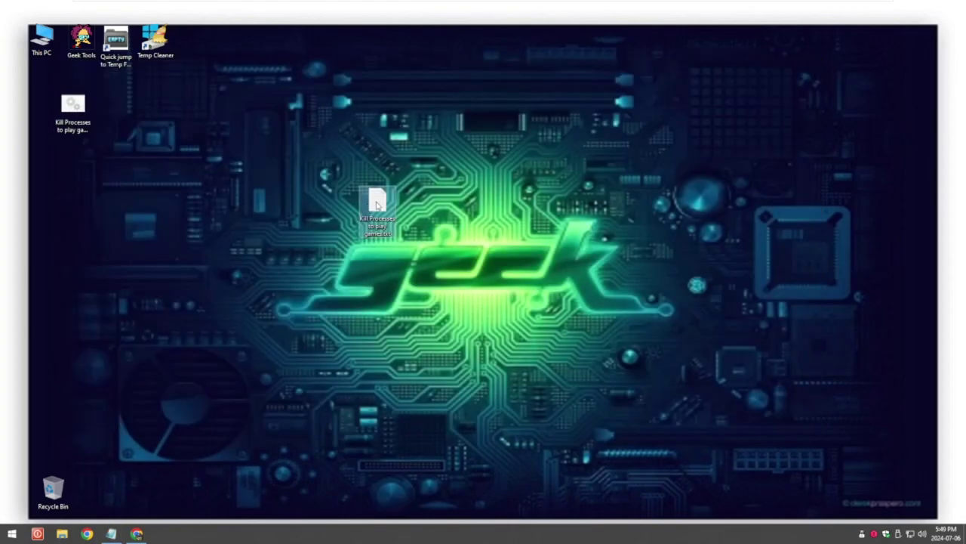
{"action": "key", "text": "Delete"}
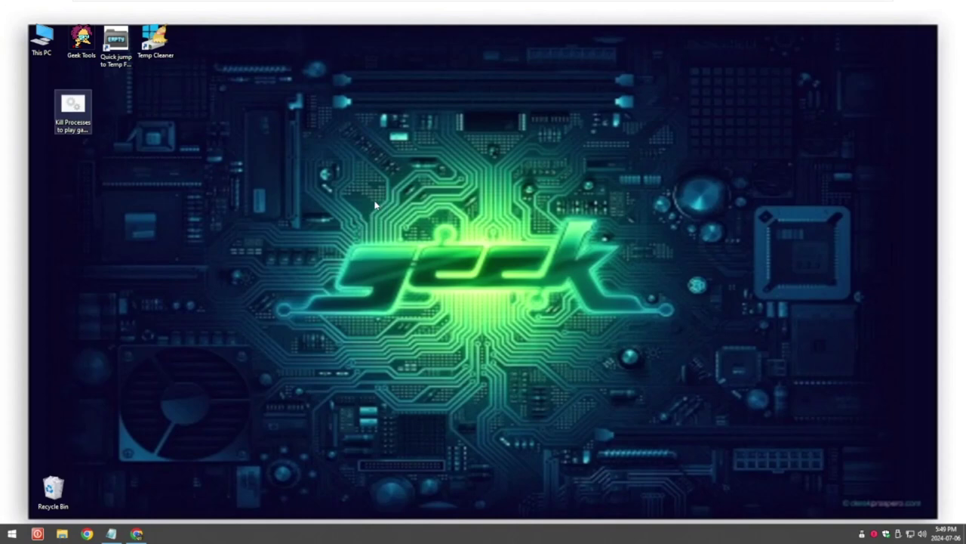
- Review the taskkill lines in the "Kill Processes to play games" batch file without changing them
{"action": "right_click", "coordinate": [82, 107]}
{"action": "left_click", "coordinate": [102, 123]}
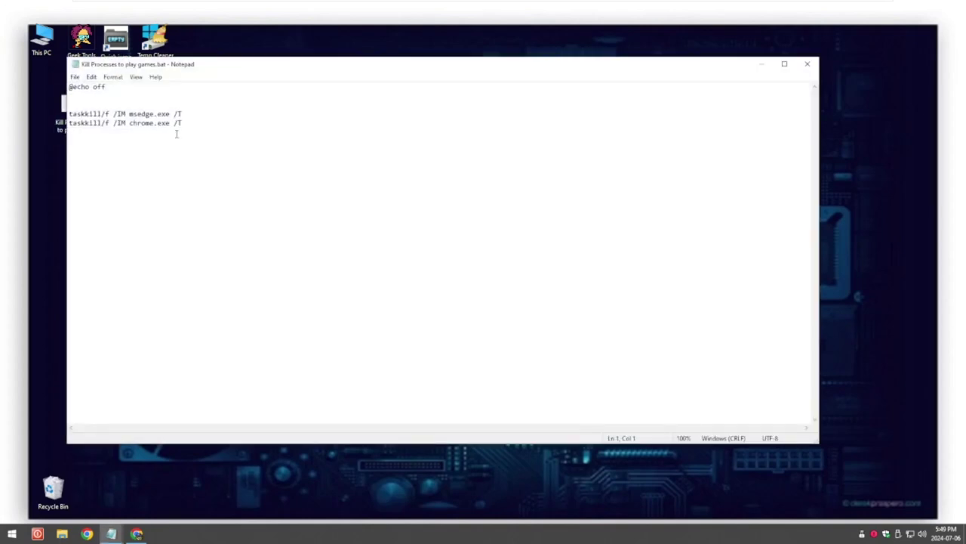
{"action": "left_click", "coordinate": [807, 63]}
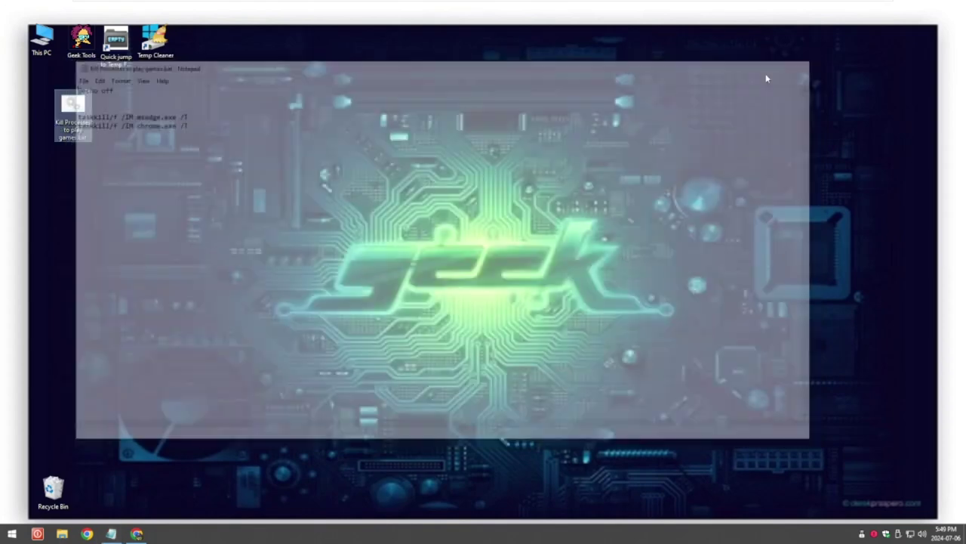
- Run the batch file and check the process list in Task Manager for Chrome
{"action": "double_click", "coordinate": [83, 113]}
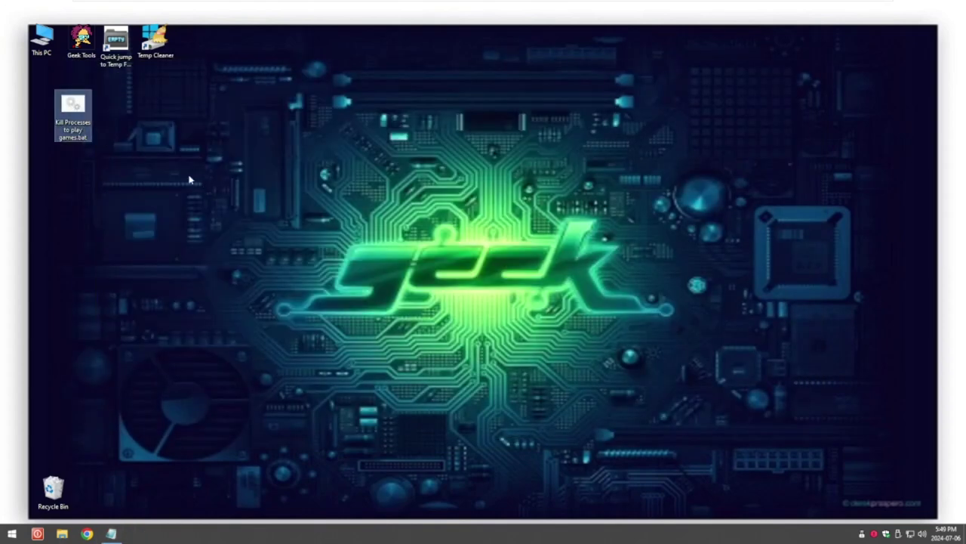
{"action": "key", "text": "ctrl+shift+Escape"}
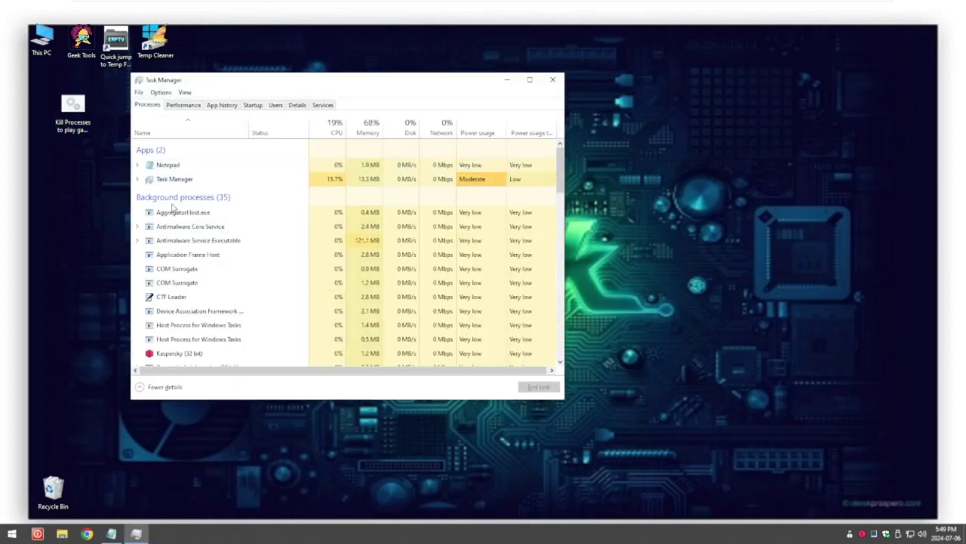
{"action": "left_click_drag", "start_coordinate": [563, 174], "coordinate": [572, 155]}
{"action": "left_click", "coordinate": [553, 79]}
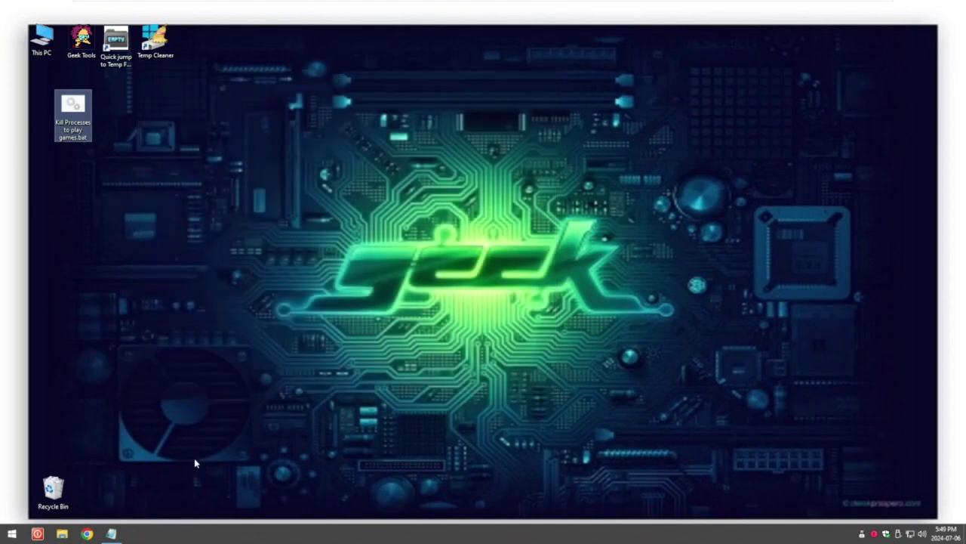
- Empty the Recycle Bin to permanently delete the discarded text file
{"action": "right_click", "coordinate": [50, 487]}
{"action": "left_click", "coordinate": [83, 427]}
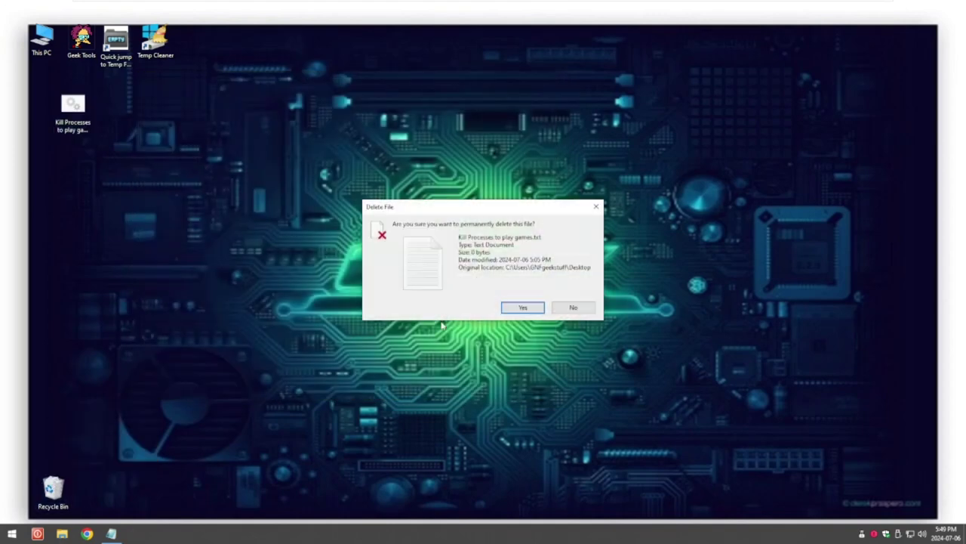
{"action": "left_click", "coordinate": [520, 307]}
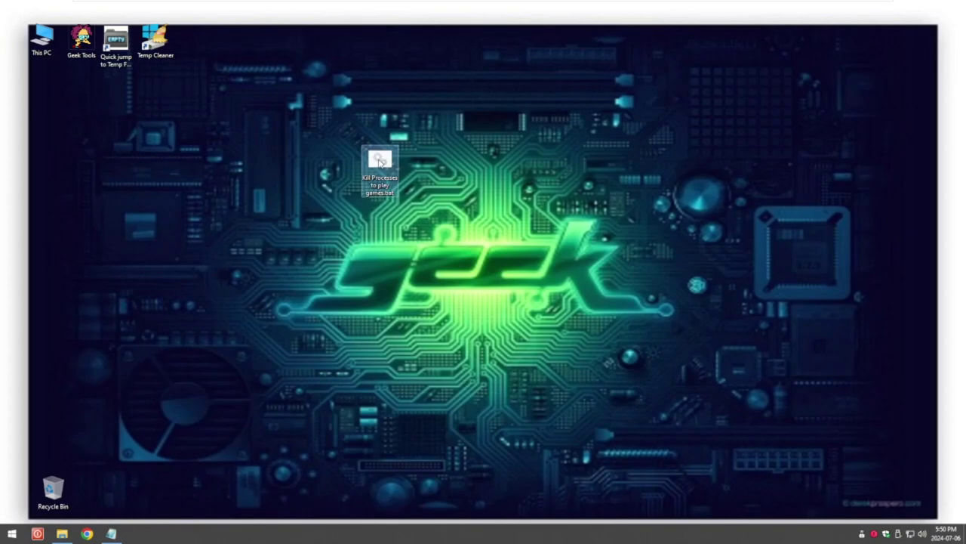
- Open the replacement "Kill Processes to play games" batch file for editing and review its longer list of taskkill commands
{"action": "right_click", "coordinate": [381, 162]}
{"action": "left_click", "coordinate": [406, 178]}
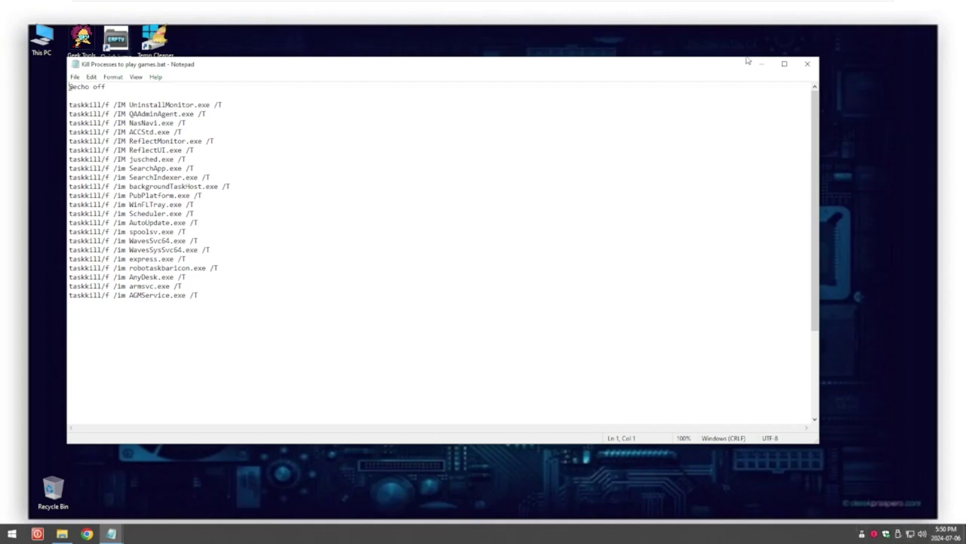
{"action": "left_click", "coordinate": [807, 63]}
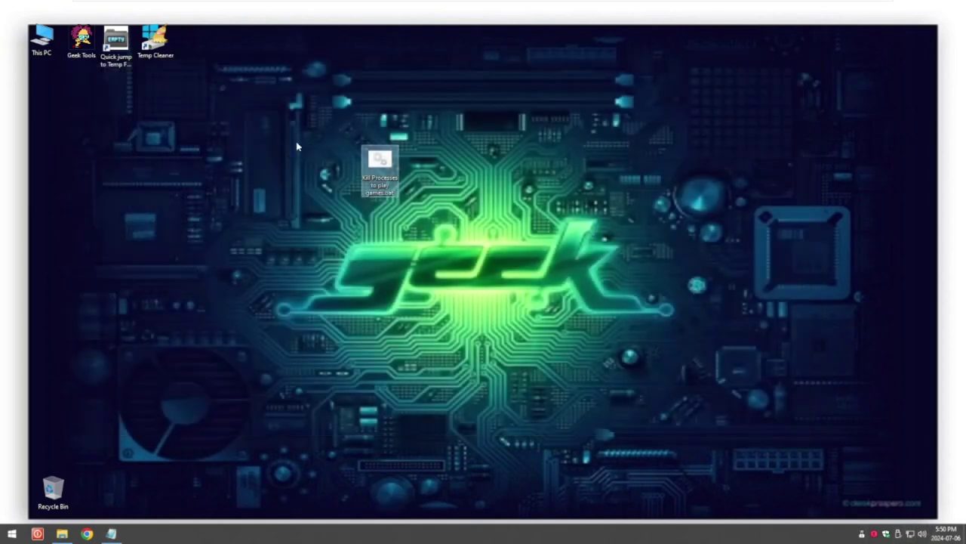
- Turn off the display of file name extensions in File Explorer and close the folder window
{"action": "double_click", "coordinate": [382, 174]}
{"action": "left_click", "coordinate": [62, 533]}
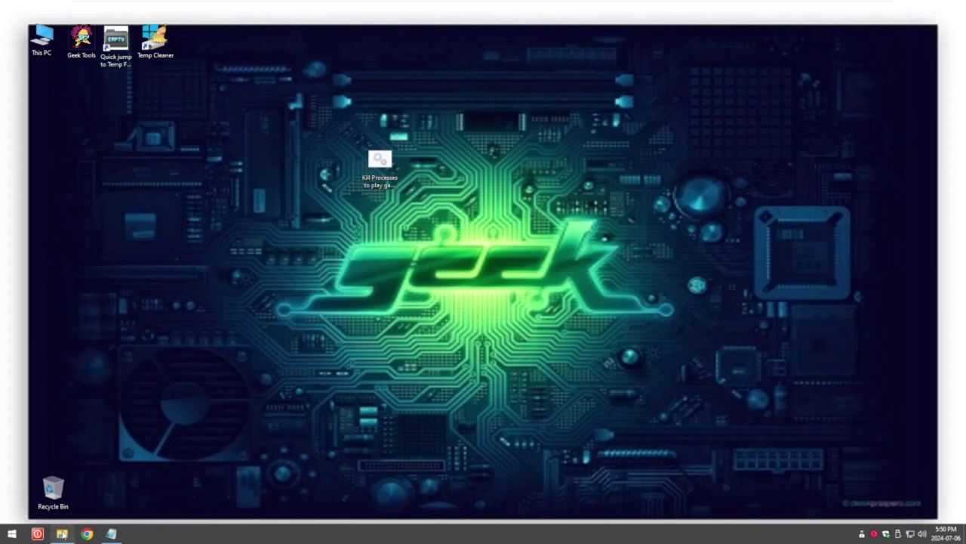
{"action": "left_click", "coordinate": [434, 171]}
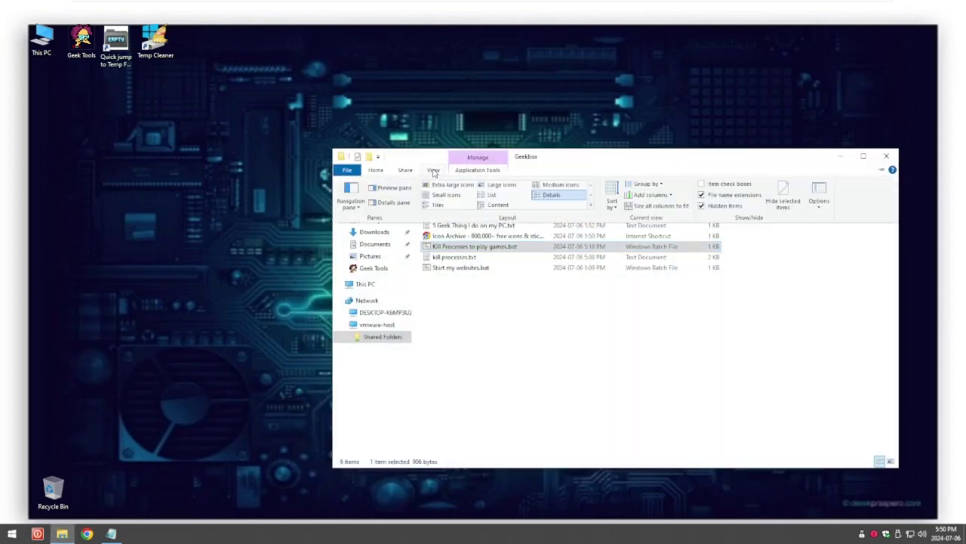
{"action": "left_click", "coordinate": [703, 195]}
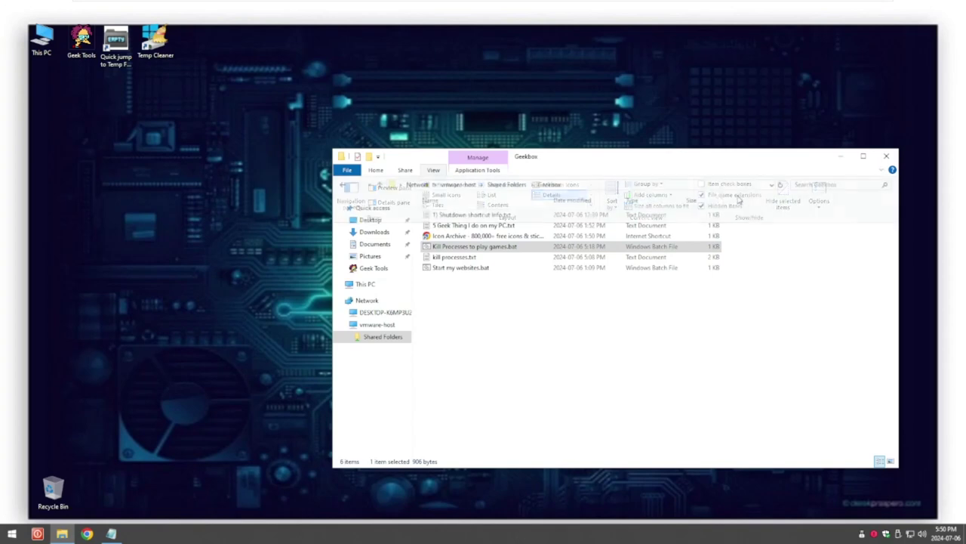
{"action": "left_click", "coordinate": [886, 155]}
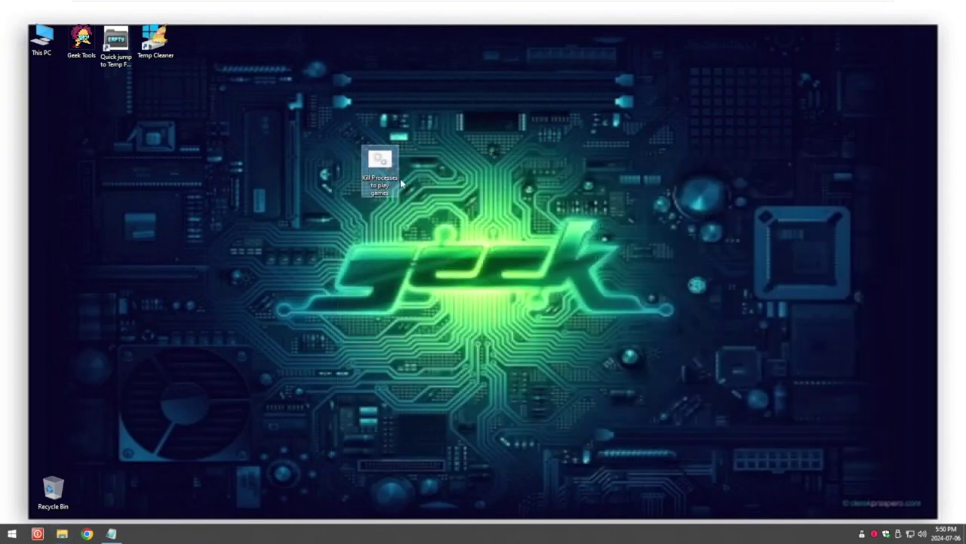
- Move the "Kill Processes to play games" batch file from the desktop into the Downloads folder
{"action": "mouse_move", "coordinate": [380, 160]}
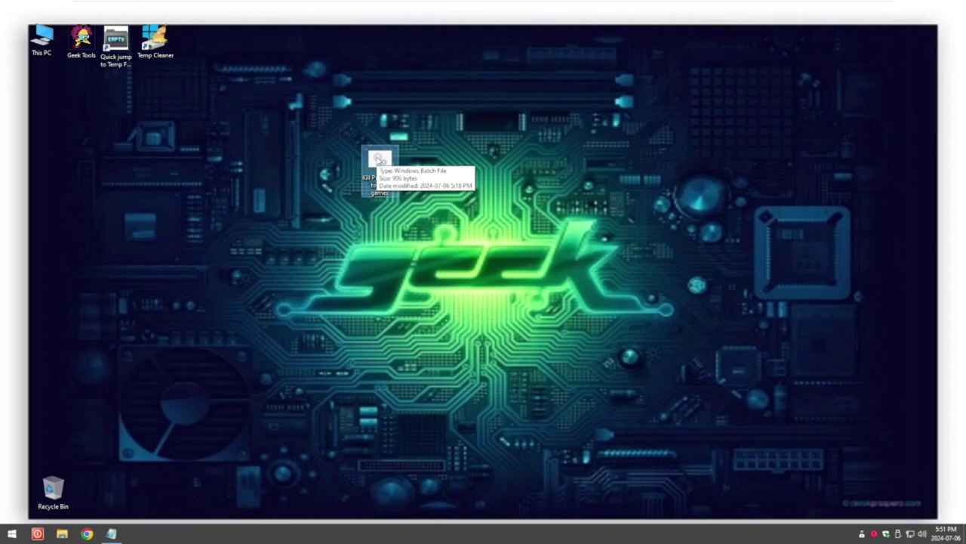
{"action": "right_click", "coordinate": [380, 160]}
{"action": "left_click", "coordinate": [397, 305]}
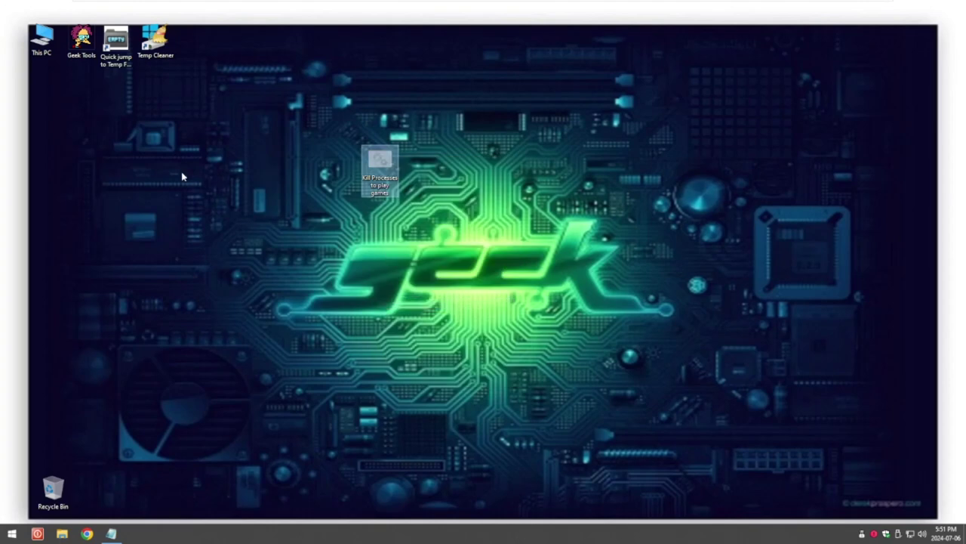
{"action": "double_click", "coordinate": [42, 40]}
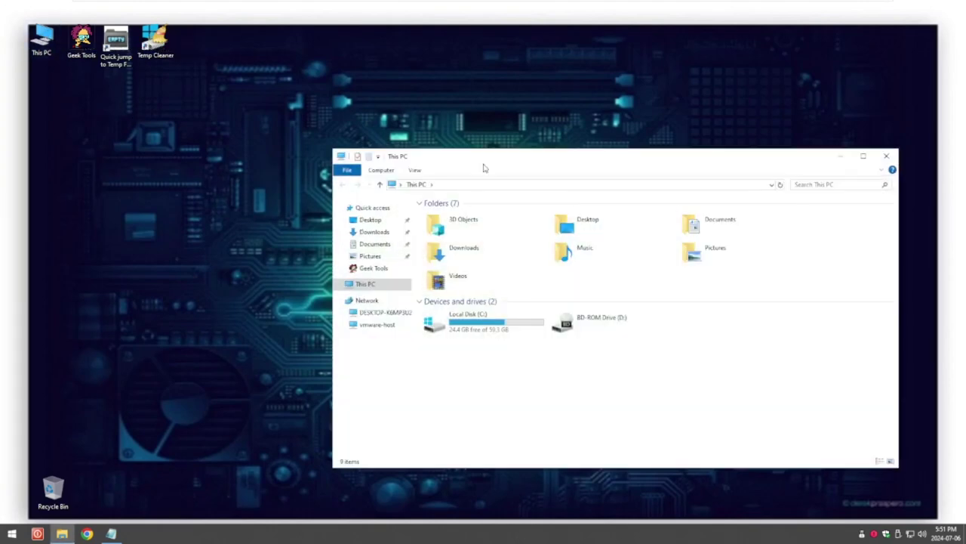
{"action": "double_click", "coordinate": [462, 254]}
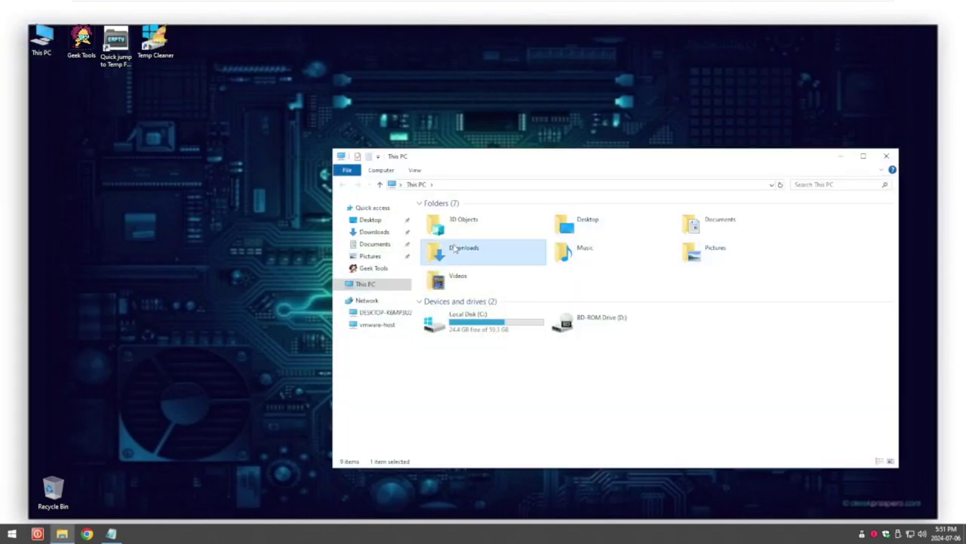
{"action": "right_click", "coordinate": [464, 318]}
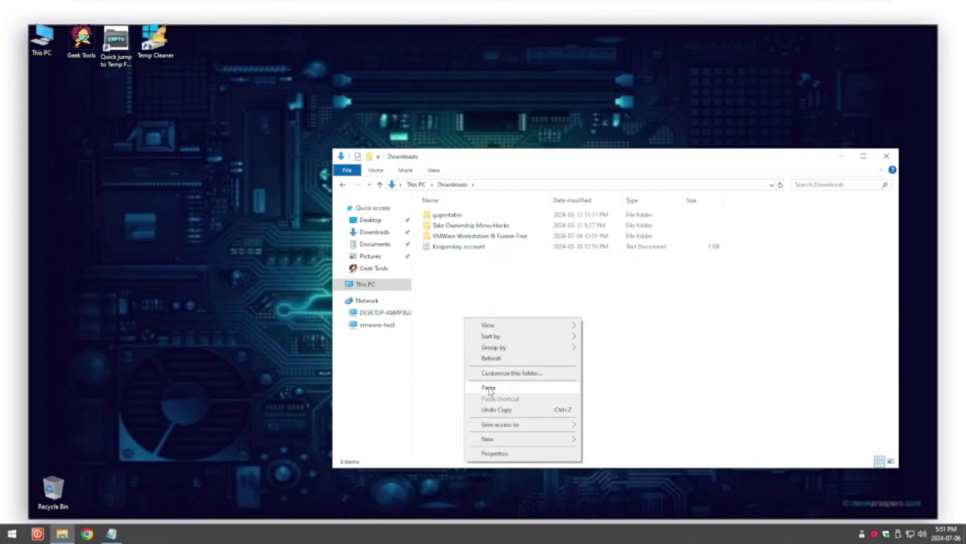
{"action": "left_click", "coordinate": [491, 389]}
{"action": "left_click", "coordinate": [472, 300]}
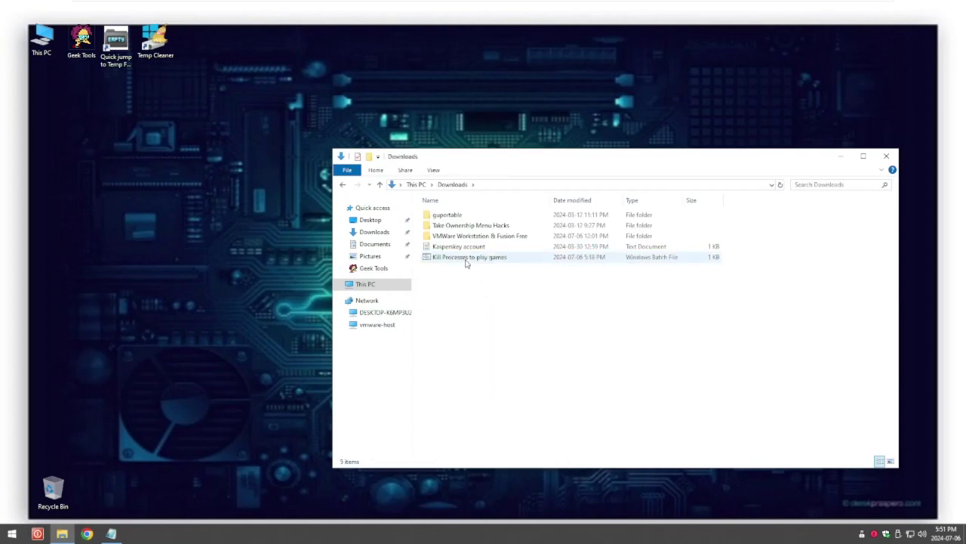
- Create a desktop shortcut to the batch file in Downloads and place it below the Geek Tools icon
{"action": "right_click", "coordinate": [467, 258]}
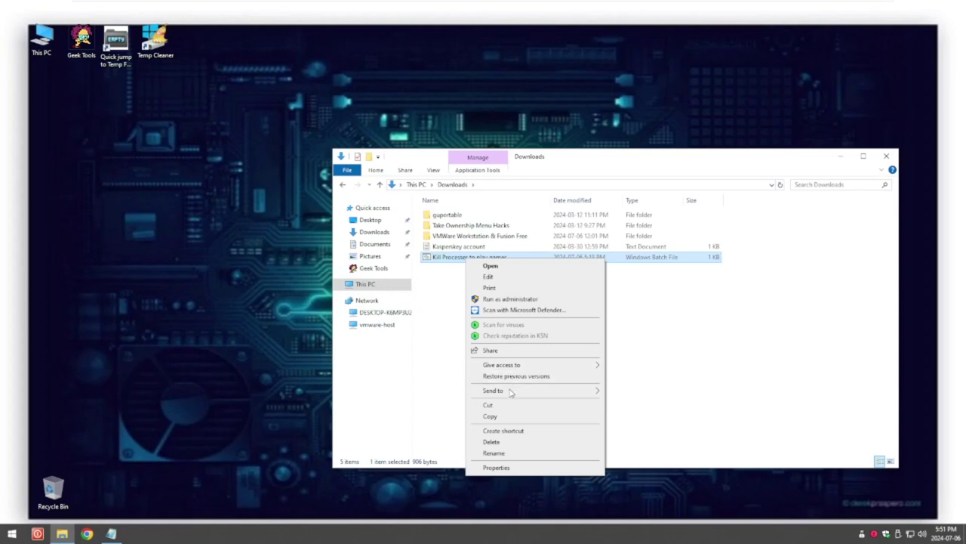
{"action": "mouse_move", "coordinate": [495, 391]}
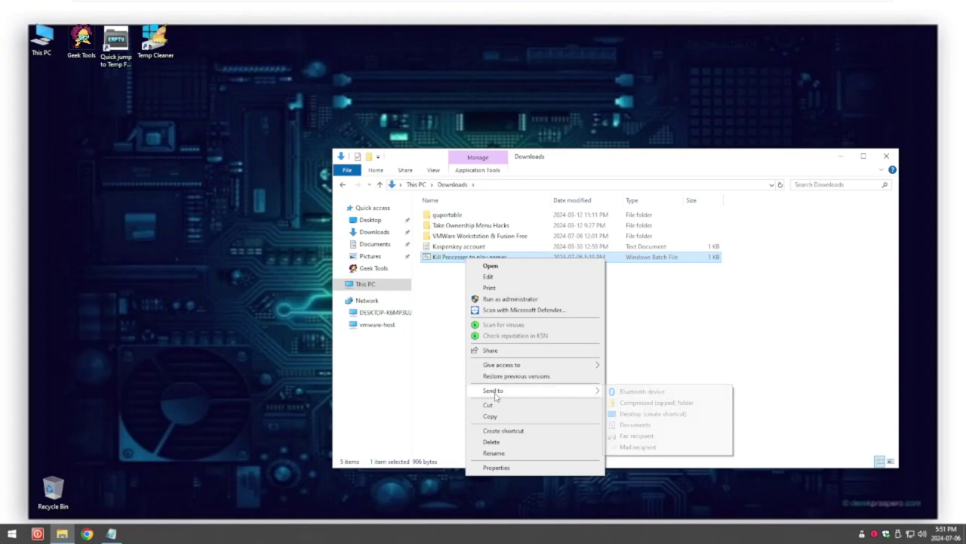
{"action": "left_click", "coordinate": [623, 415]}
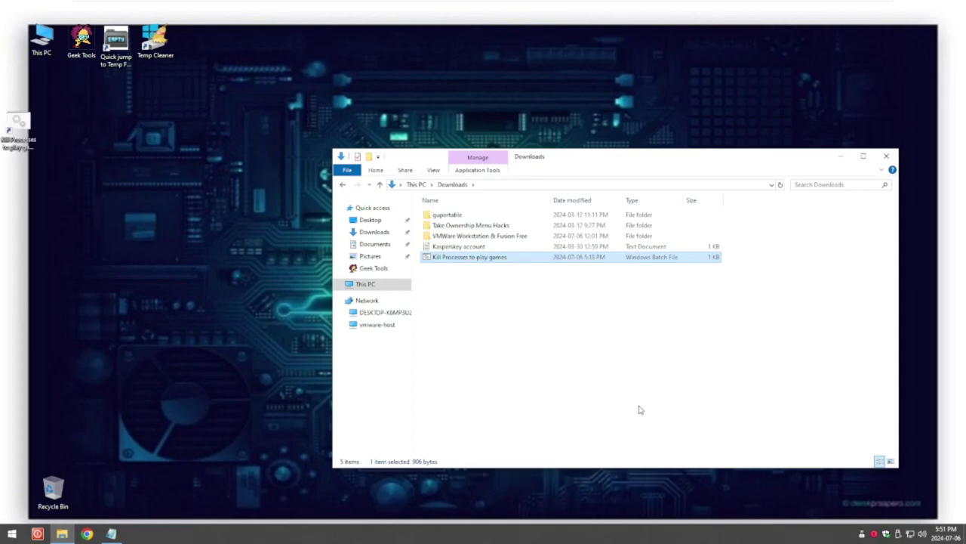
{"action": "left_click", "coordinate": [886, 156]}
{"action": "left_click_drag", "start_coordinate": [16, 125], "coordinate": [80, 122]}
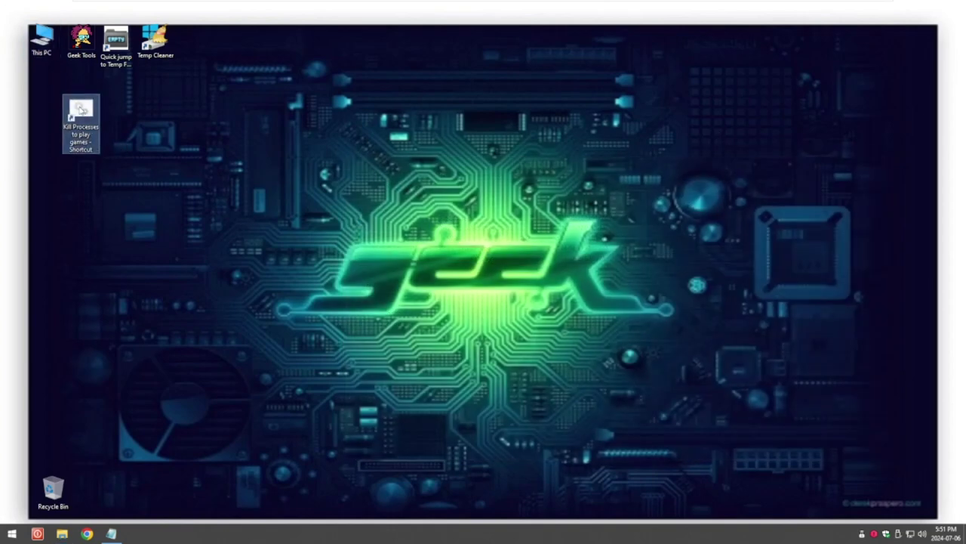
- Rename the desktop batch file shortcut to "Kill Processes to play game"
{"action": "right_click", "coordinate": [79, 108]}
{"action": "left_click", "coordinate": [113, 291]}
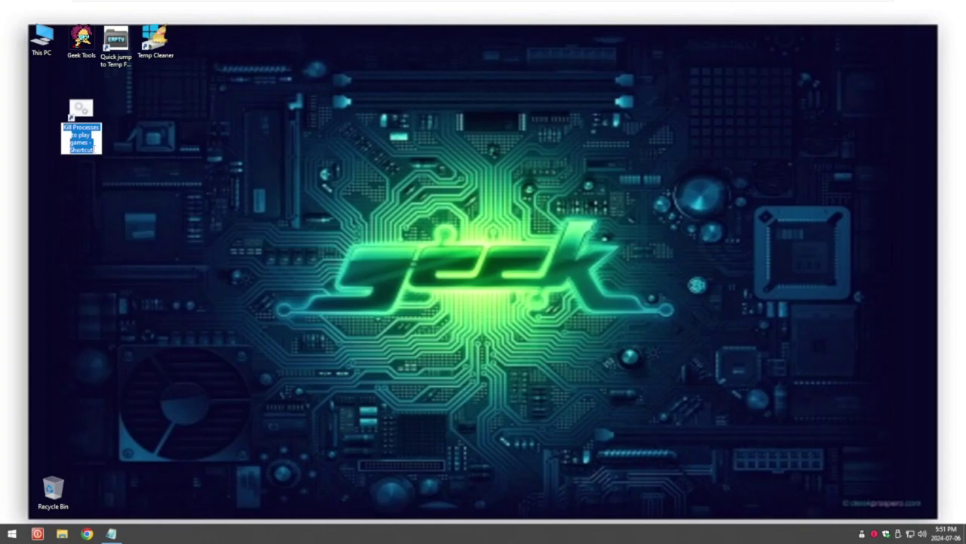
{"action": "left_click_drag", "start_coordinate": [90, 142], "coordinate": [102, 153]}
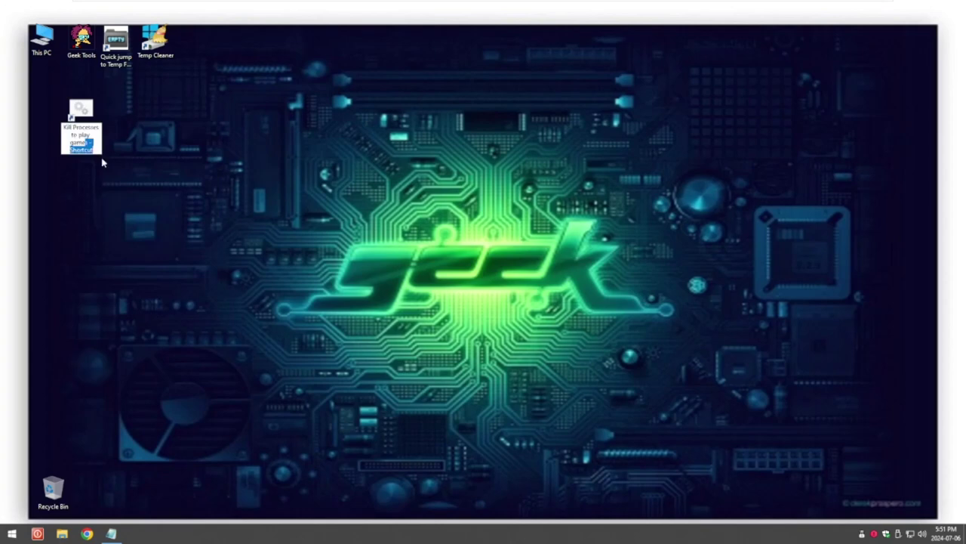
{"action": "key", "text": "BackSpace"}
{"action": "key", "text": "Return"}
- Start changing the shortcut's icon and browse to the Icons folder in Documents for a custom icon file
{"action": "right_click", "coordinate": [81, 111]}
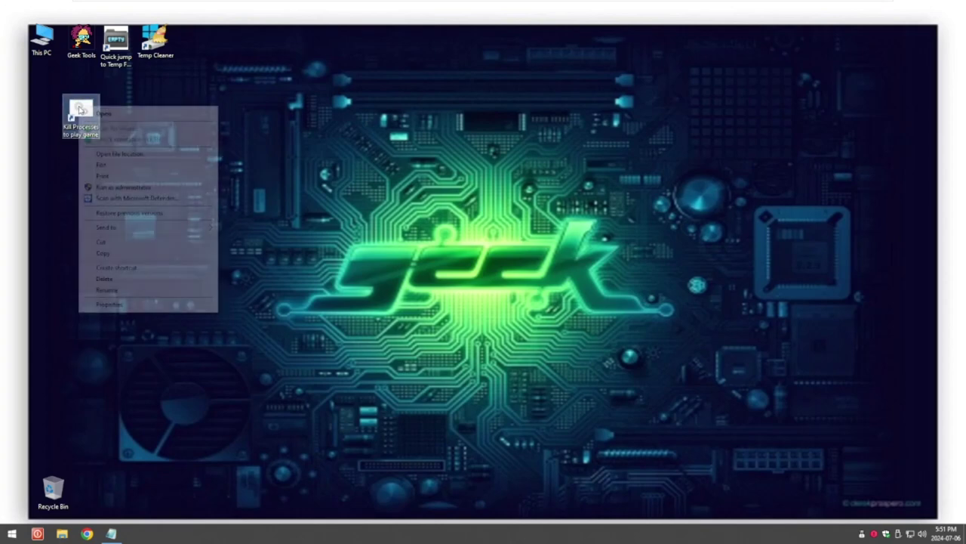
{"action": "left_click", "coordinate": [105, 303]}
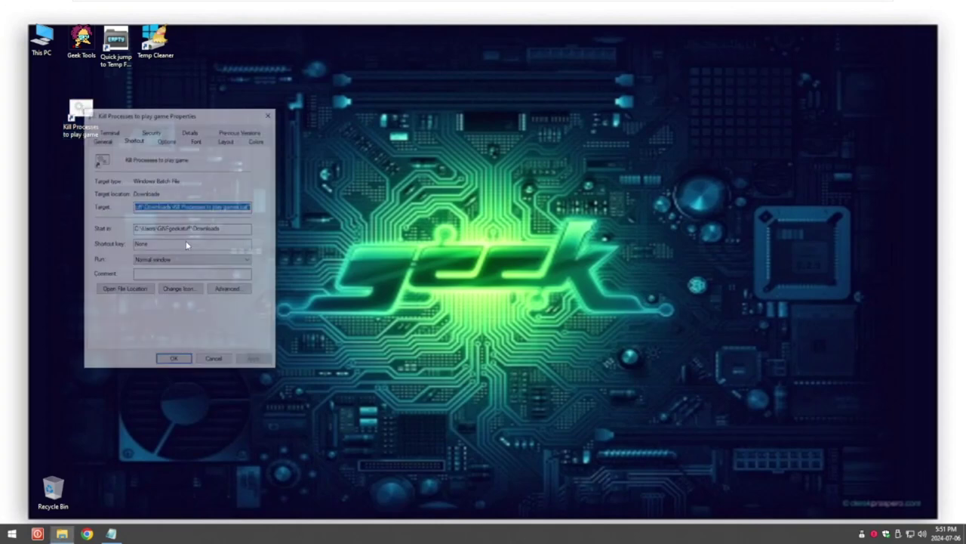
{"action": "left_click", "coordinate": [185, 290]}
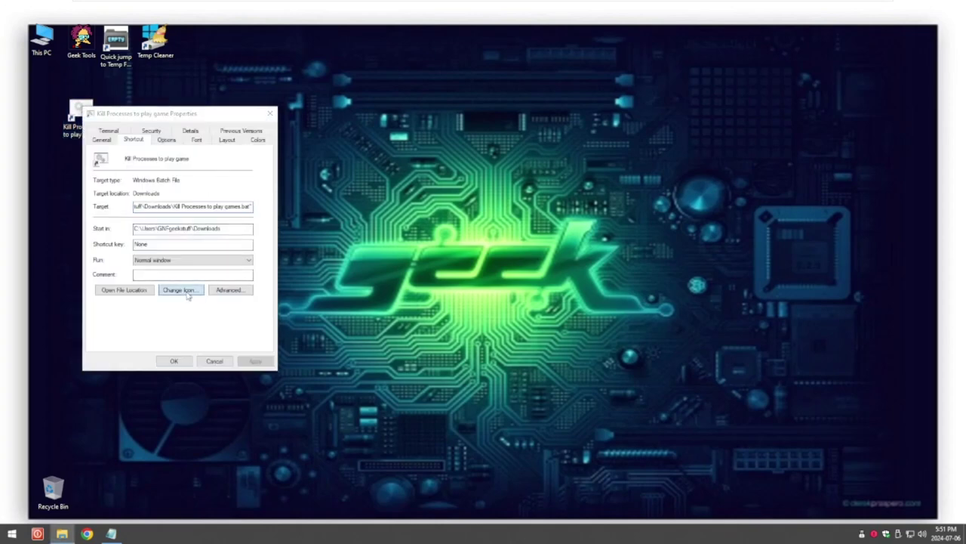
{"action": "left_click", "coordinate": [596, 276]}
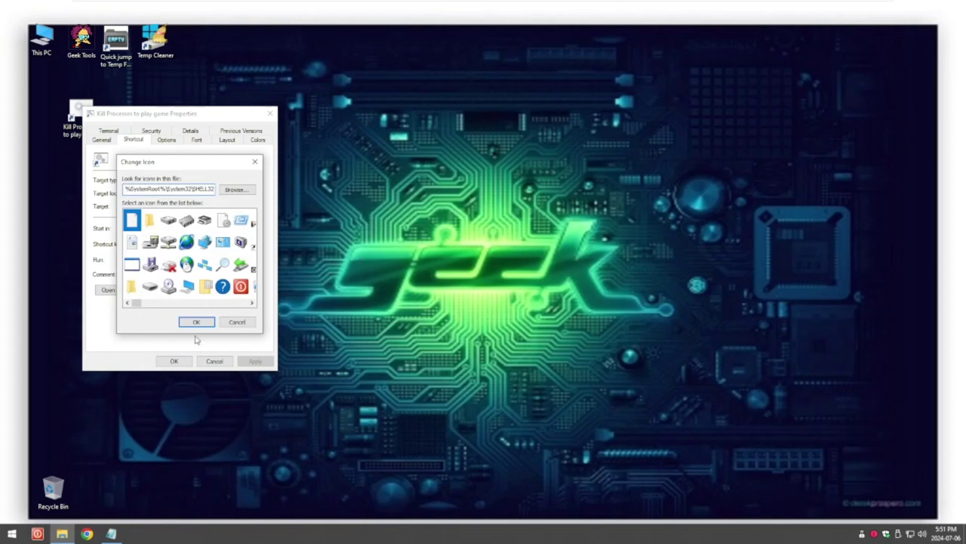
{"action": "left_click", "coordinate": [234, 189]}
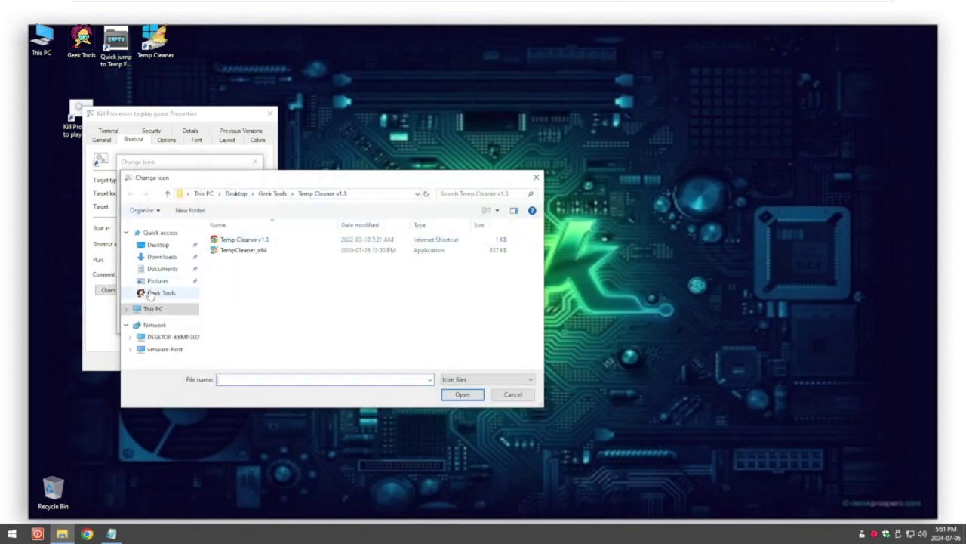
{"action": "left_click", "coordinate": [156, 271]}
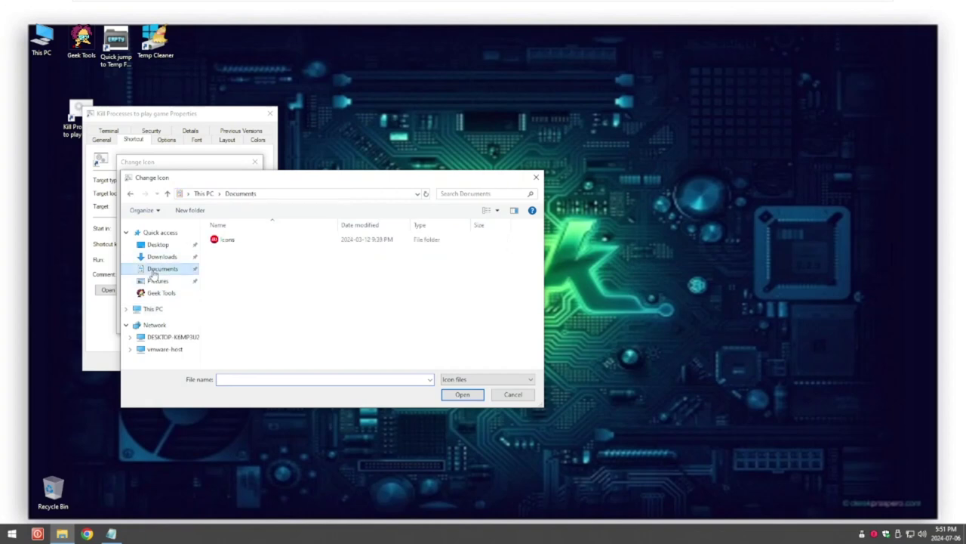
{"action": "double_click", "coordinate": [226, 241]}
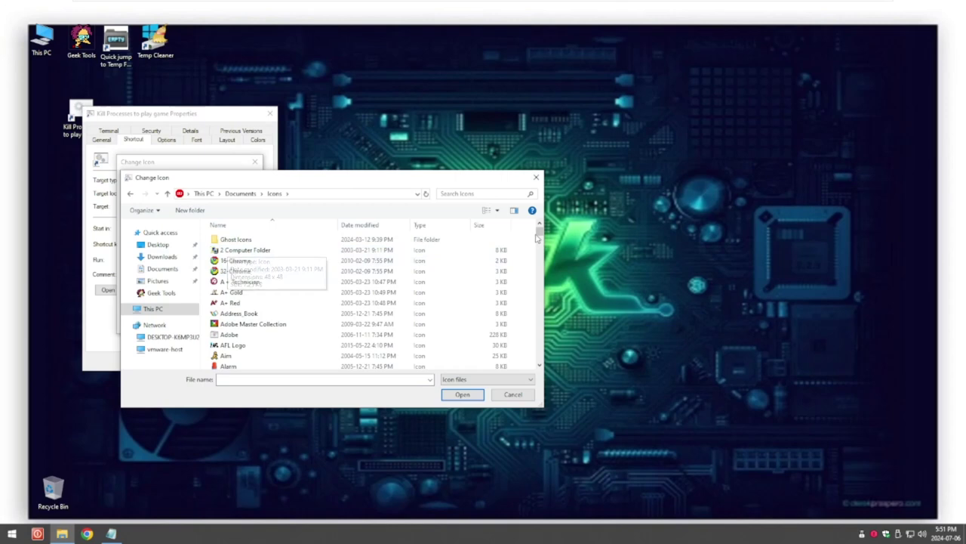
- Choose the "blue pentagram" icon file for the shortcut and apply the change to its properties
{"action": "left_click_drag", "start_coordinate": [540, 232], "coordinate": [540, 247]}
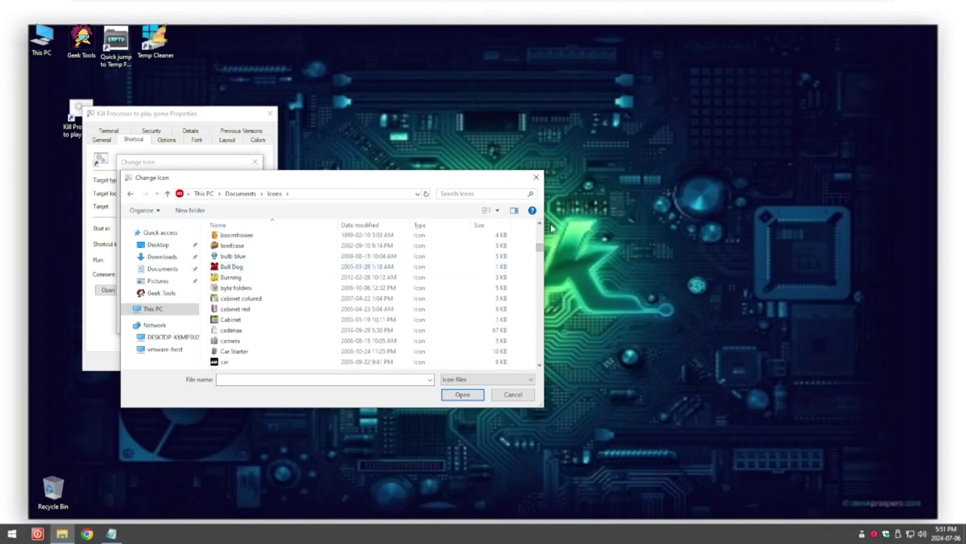
{"action": "left_click", "coordinate": [539, 225]}
{"action": "scroll", "coordinate": [540, 229], "scroll_direction": "up", "scroll_amount": 3}
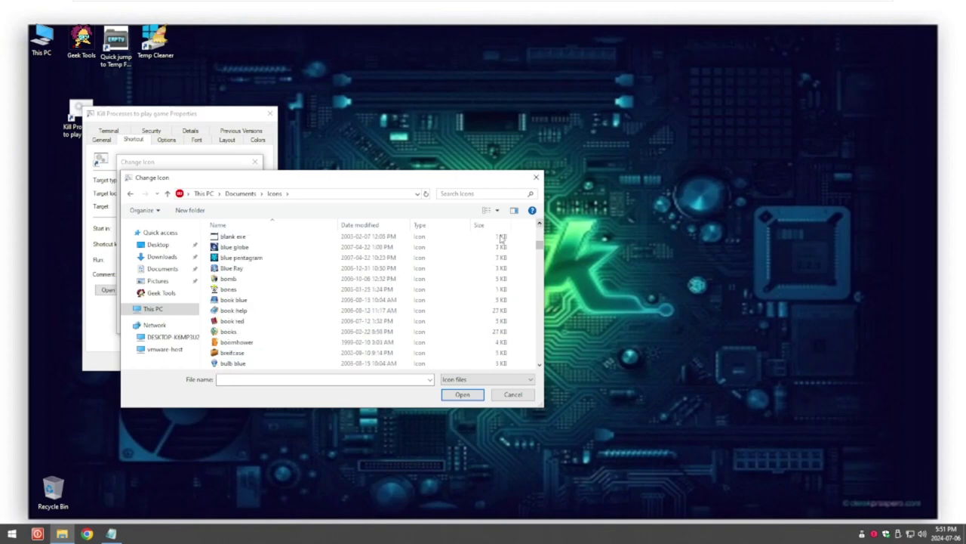
{"action": "left_click", "coordinate": [249, 259]}
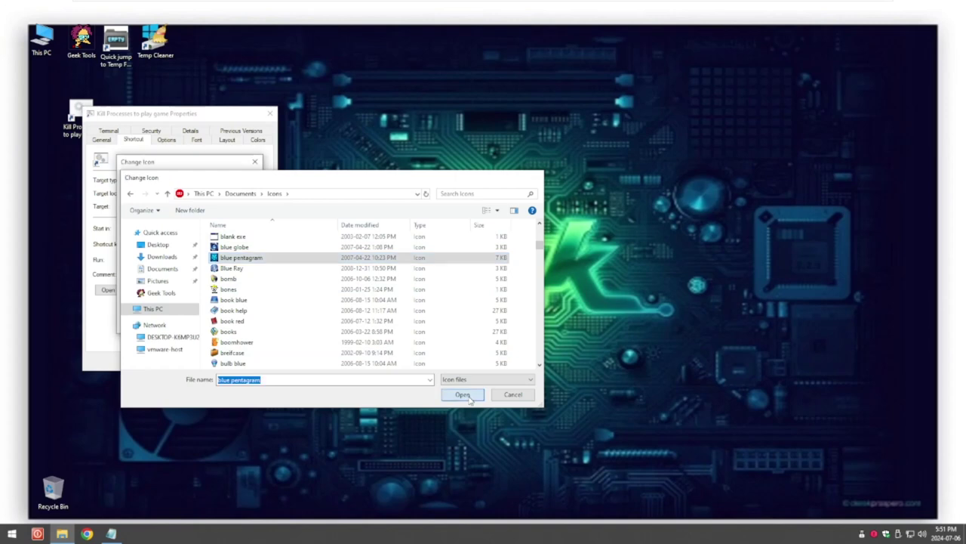
{"action": "left_click", "coordinate": [463, 395]}
{"action": "left_click", "coordinate": [196, 322]}
{"action": "left_click", "coordinate": [255, 361]}
{"action": "left_click", "coordinate": [174, 360]}
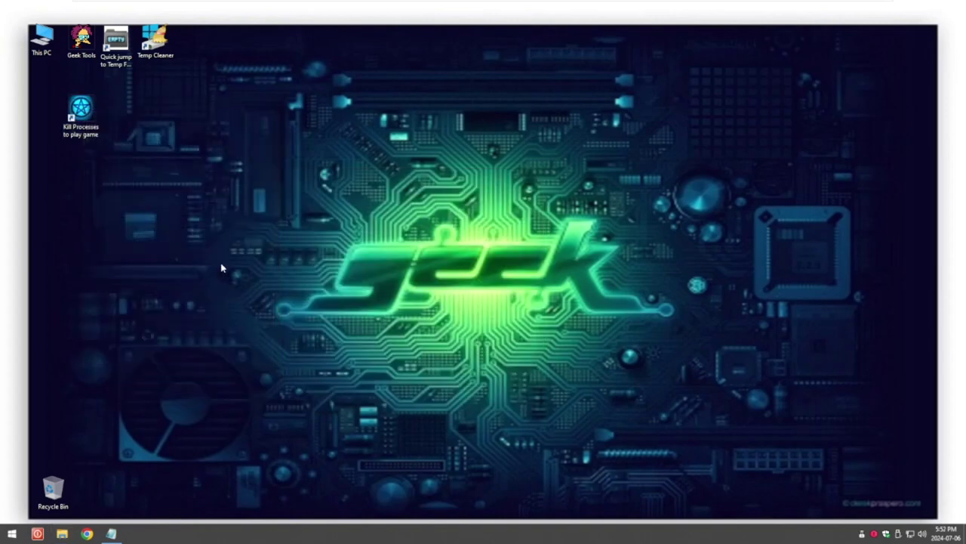
- Move the "Kill Processes to play game" shortcut beside the Recycle Bin and run it
{"action": "left_click_drag", "start_coordinate": [90, 117], "coordinate": [110, 485]}
{"action": "left_click", "coordinate": [239, 438]}
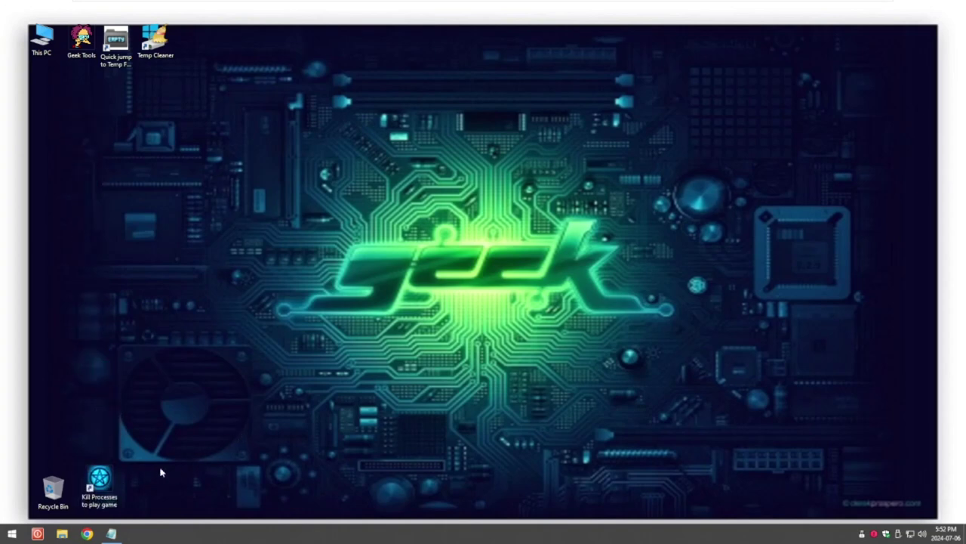
{"action": "double_click", "coordinate": [104, 481]}
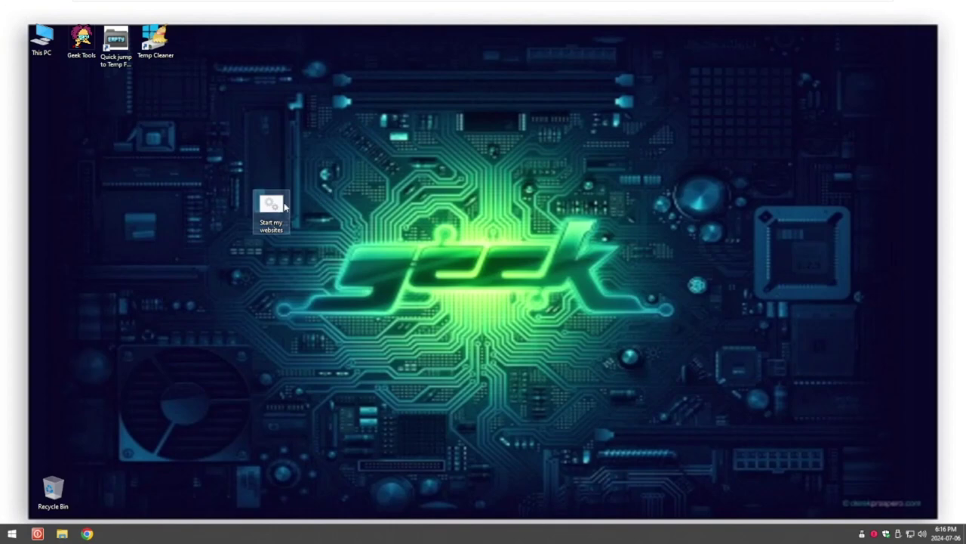
- Open the "Start my websites" batch file for editing, review its start commands and close it
{"action": "right_click", "coordinate": [269, 207]}
{"action": "left_click", "coordinate": [291, 225]}
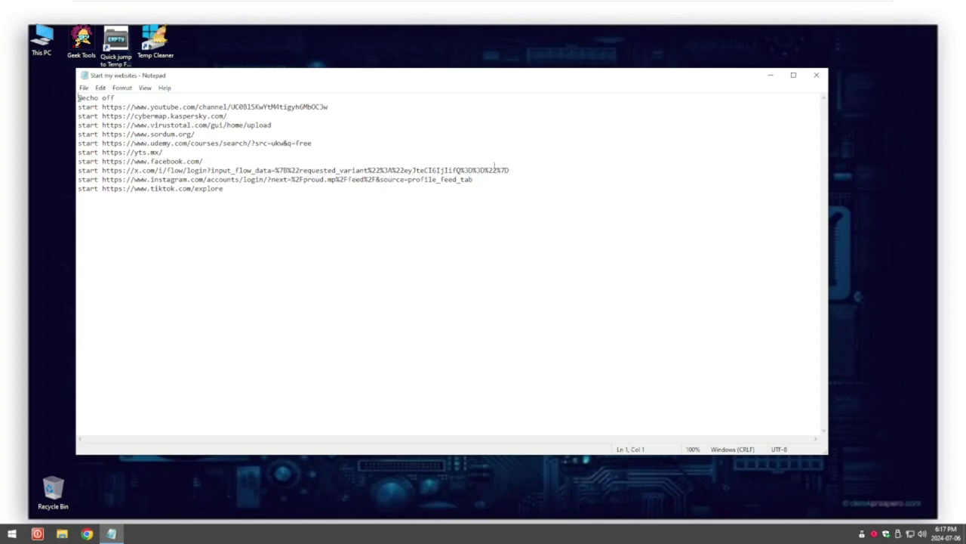
{"action": "left_click", "coordinate": [817, 77]}
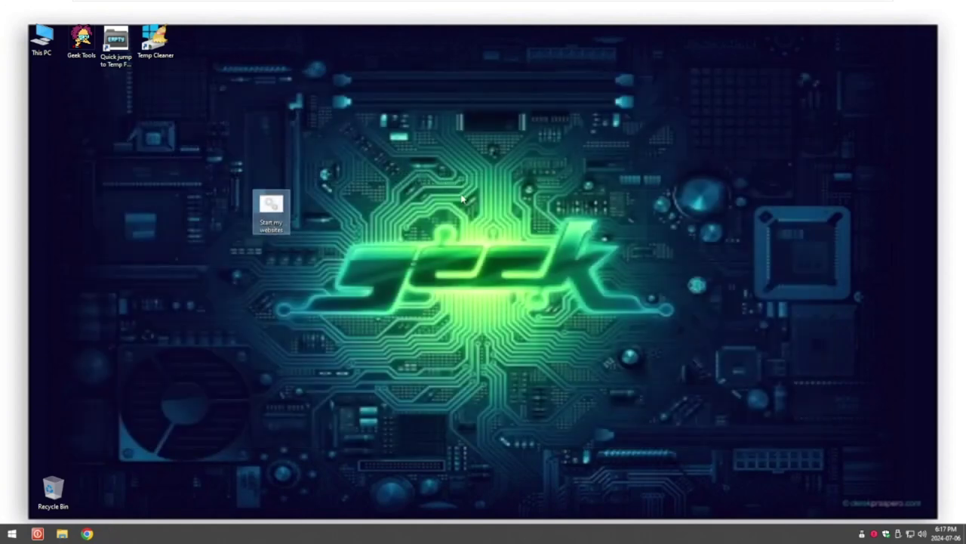
- Run the "Start my websites" batch file, view the Kaspersky cyberthreat map's statistics page and close its tab
{"action": "double_click", "coordinate": [261, 219]}
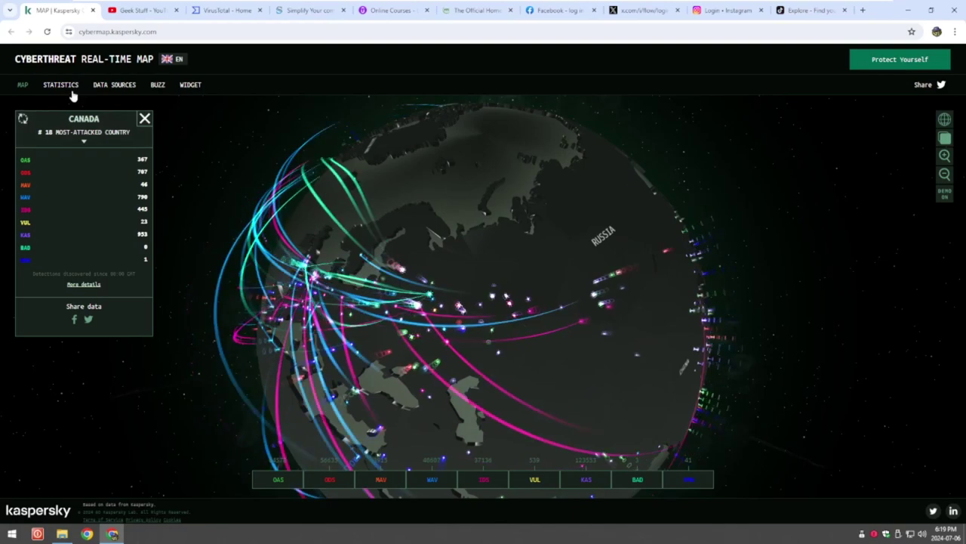
{"action": "left_click", "coordinate": [106, 86]}
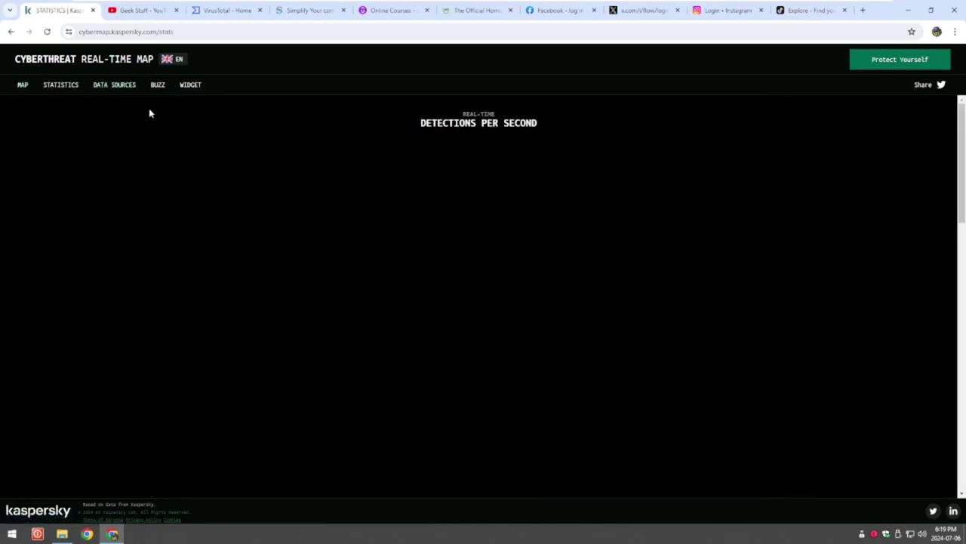
{"action": "left_click", "coordinate": [93, 10]}
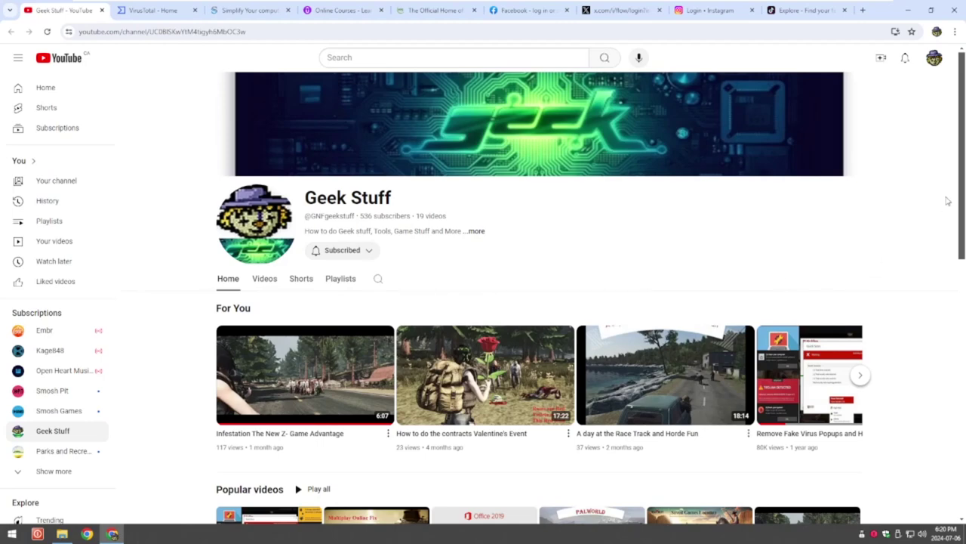
- Look over the opened YouTube channel, VirusTotal and Sordum pages, closing each tab once viewed
{"action": "left_click_drag", "start_coordinate": [959, 188], "coordinate": [960, 305]}
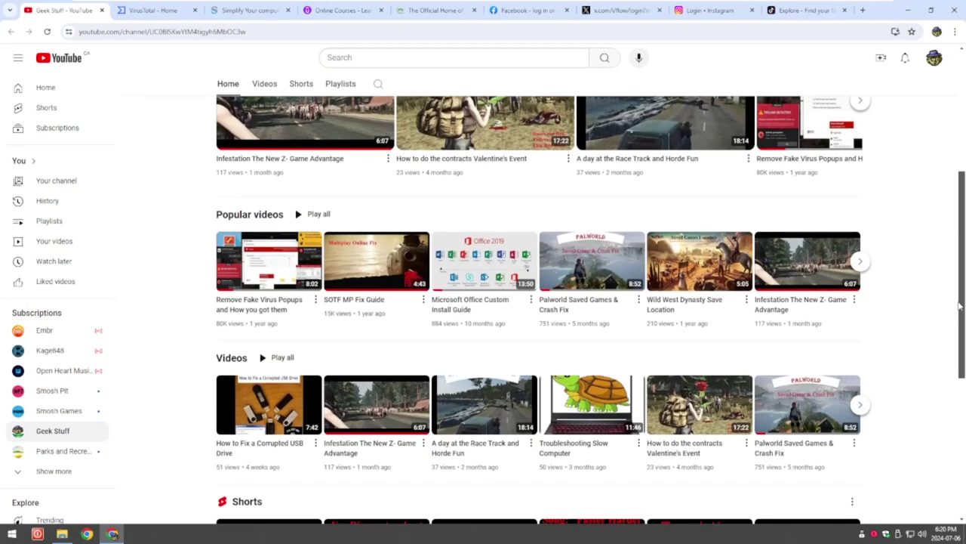
{"action": "scroll", "coordinate": [959, 305], "scroll_direction": "up", "scroll_amount": 5}
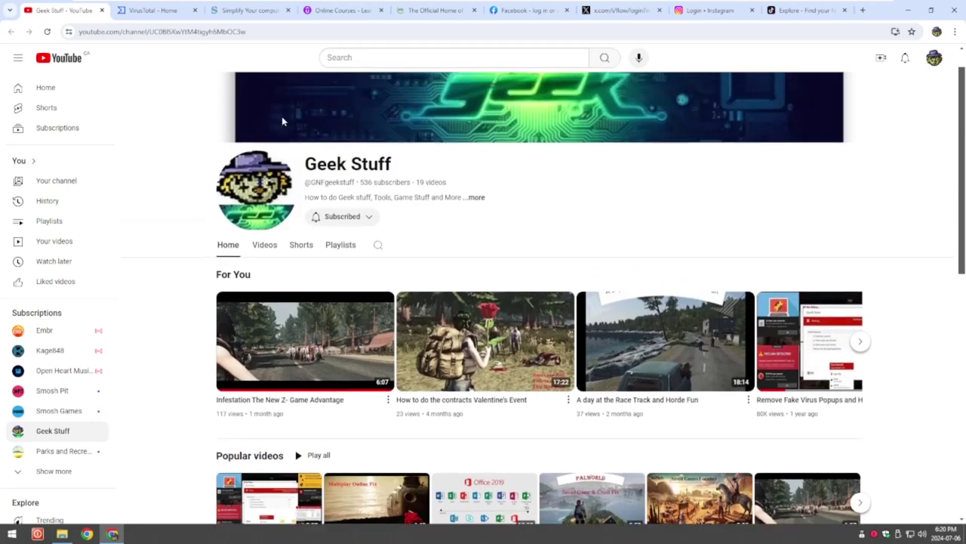
{"action": "left_click", "coordinate": [102, 10]}
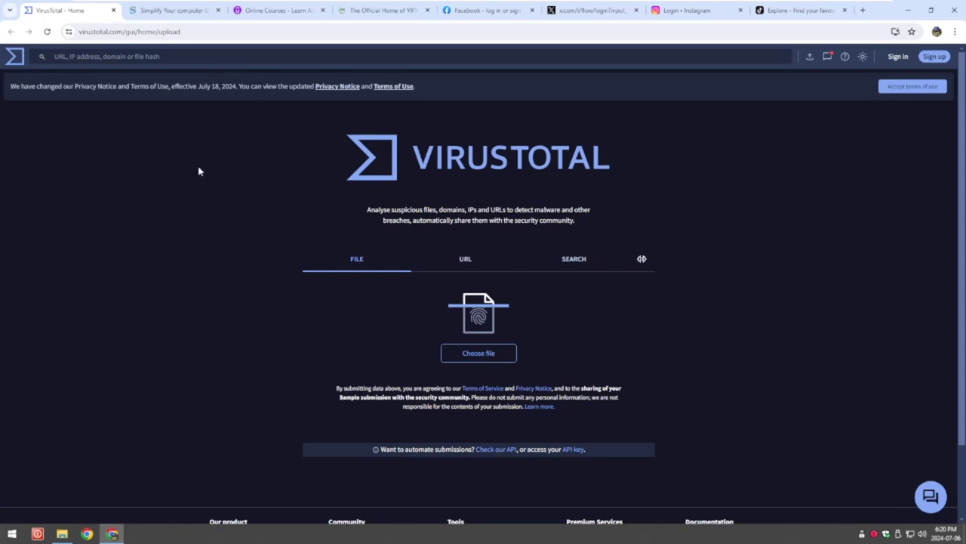
{"action": "left_click", "coordinate": [113, 11]}
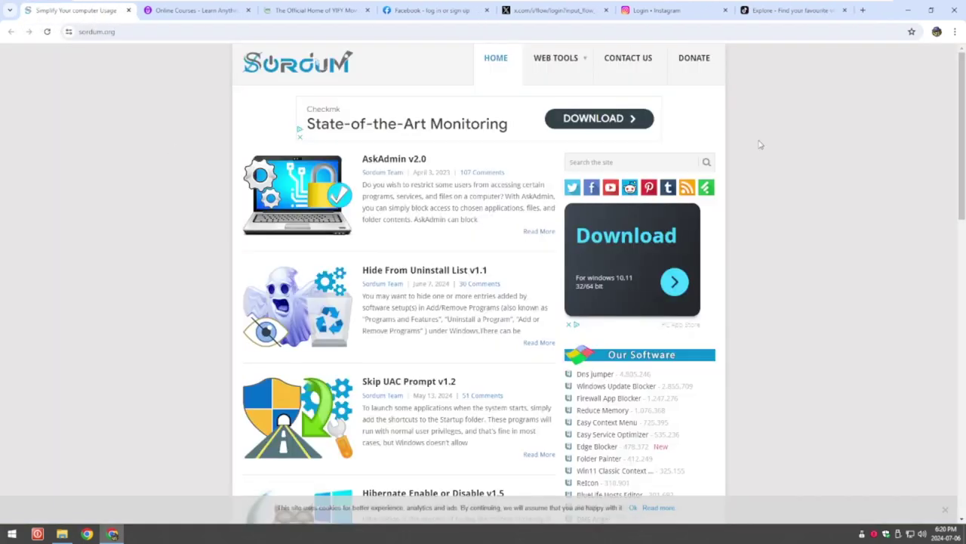
{"action": "left_click_drag", "start_coordinate": [962, 99], "coordinate": [931, 108]}
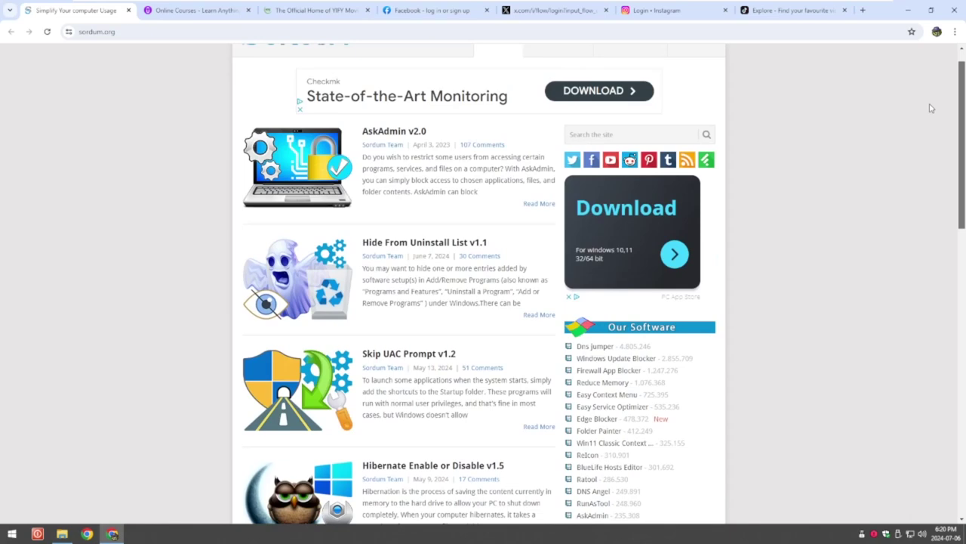
{"action": "left_click", "coordinate": [128, 10]}
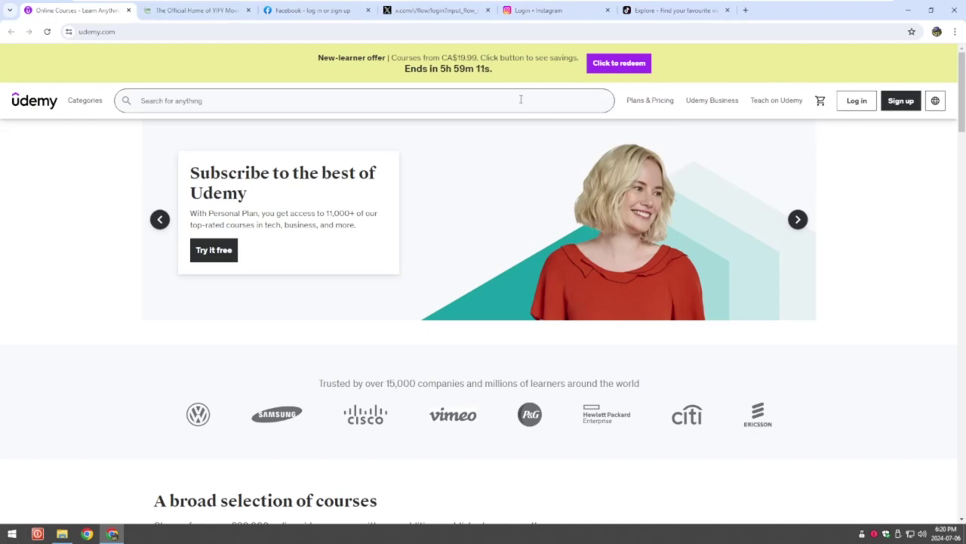
- Look over the Udemy, YTS, Facebook, X and Instagram pages, closing each tab once viewed
{"action": "mouse_move", "coordinate": [962, 105]}
{"action": "left_mouse_down"}
{"action": "mouse_move", "coordinate": [963, 236]}
{"action": "mouse_move", "coordinate": [963, 108]}
{"action": "left_mouse_up"}
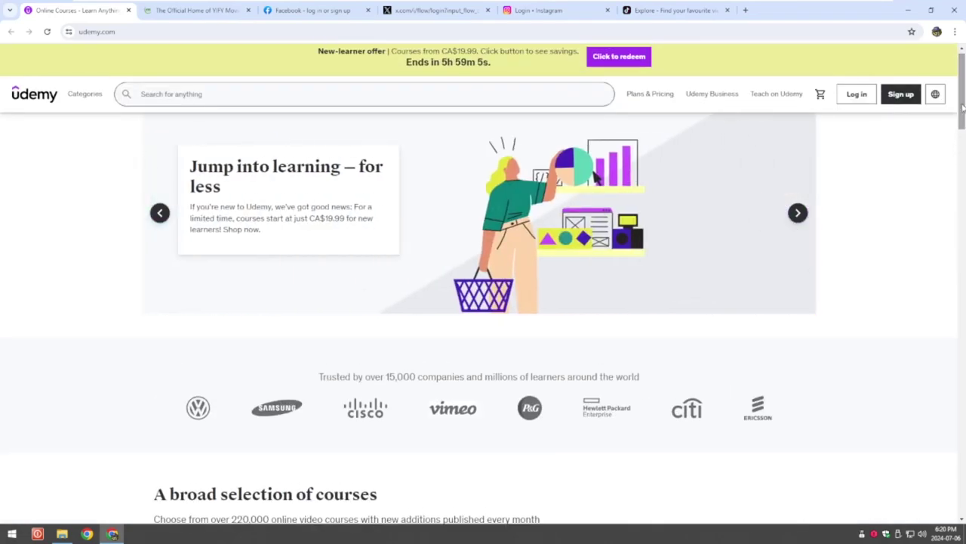
{"action": "key", "text": "ctrl+w"}
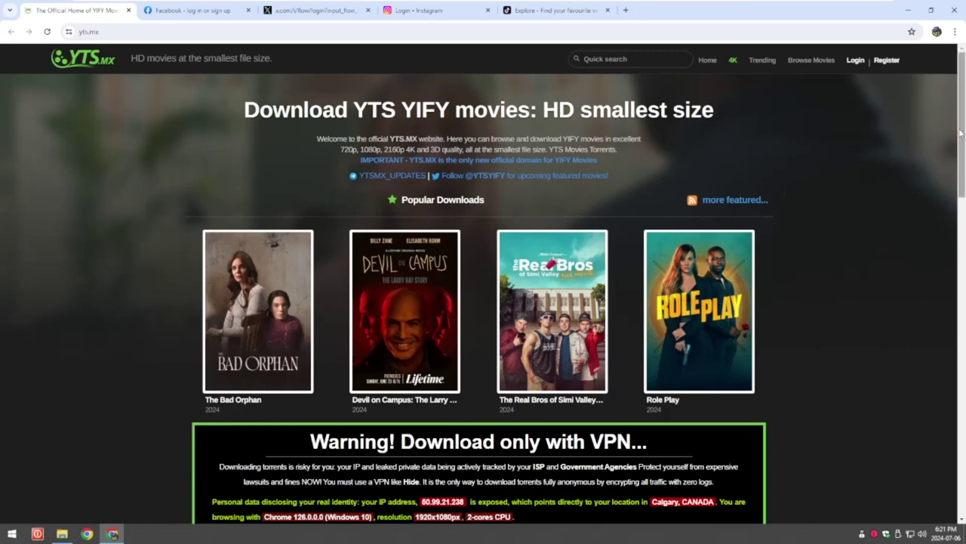
{"action": "key", "text": "ctrl+w"}
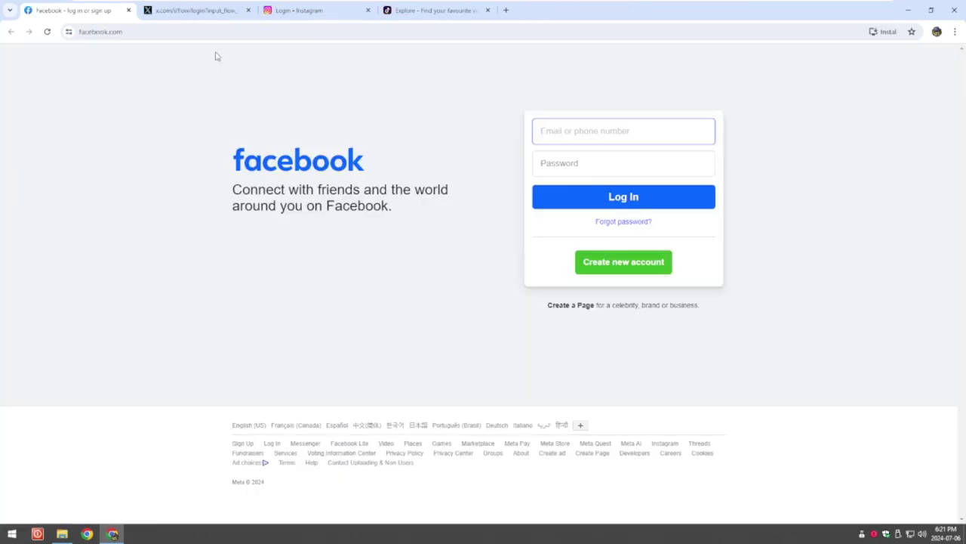
{"action": "left_click", "coordinate": [128, 11]}
{"action": "left_click", "coordinate": [128, 11]}
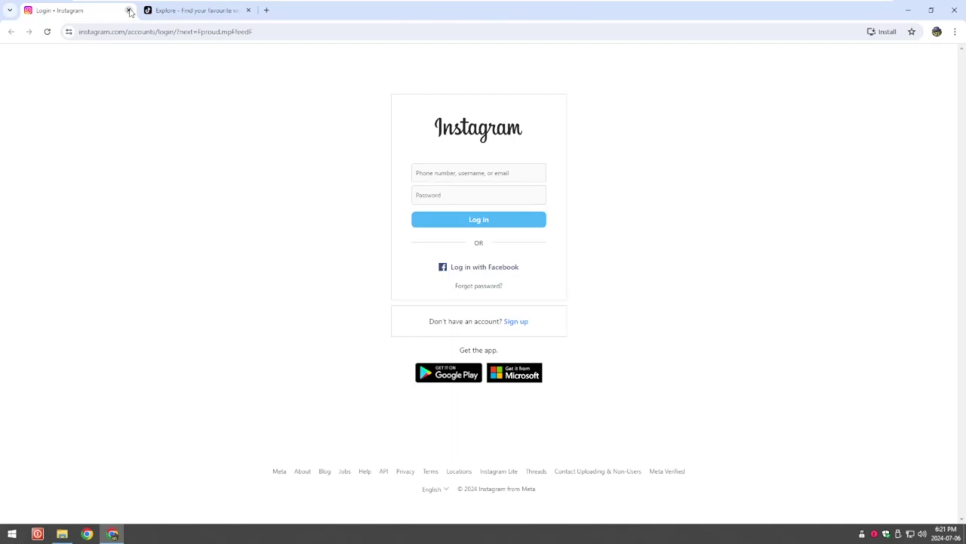
{"action": "left_click", "coordinate": [128, 10]}
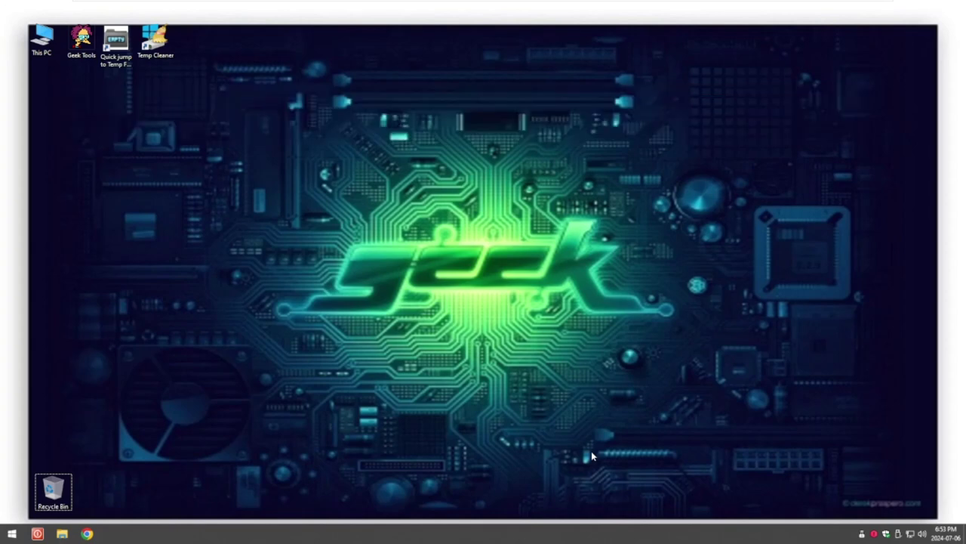
- Switch to Chrome, search Google for "gnfgeekstuff" and open the Geek Stuff YouTube channel
{"action": "left_click", "coordinate": [87, 533]}
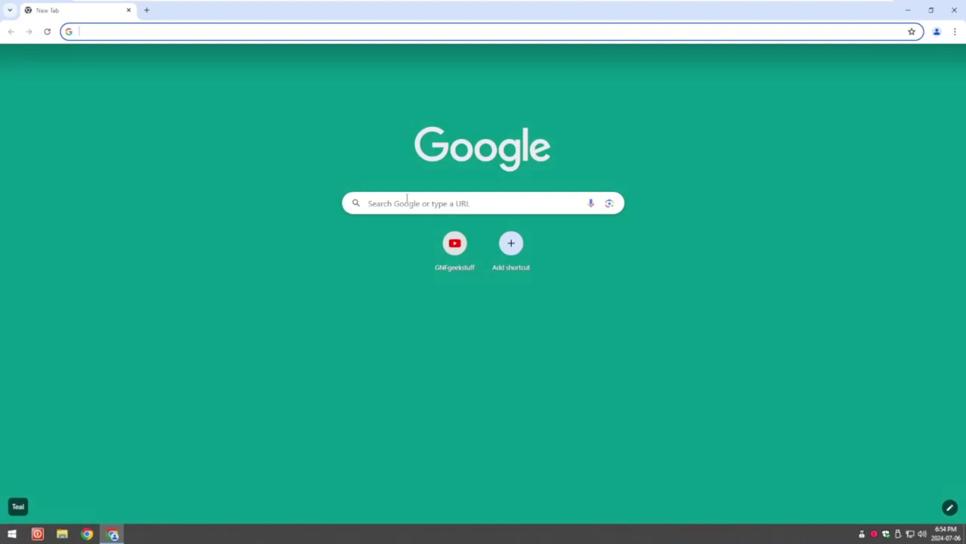
{"action": "left_click", "coordinate": [407, 197]}
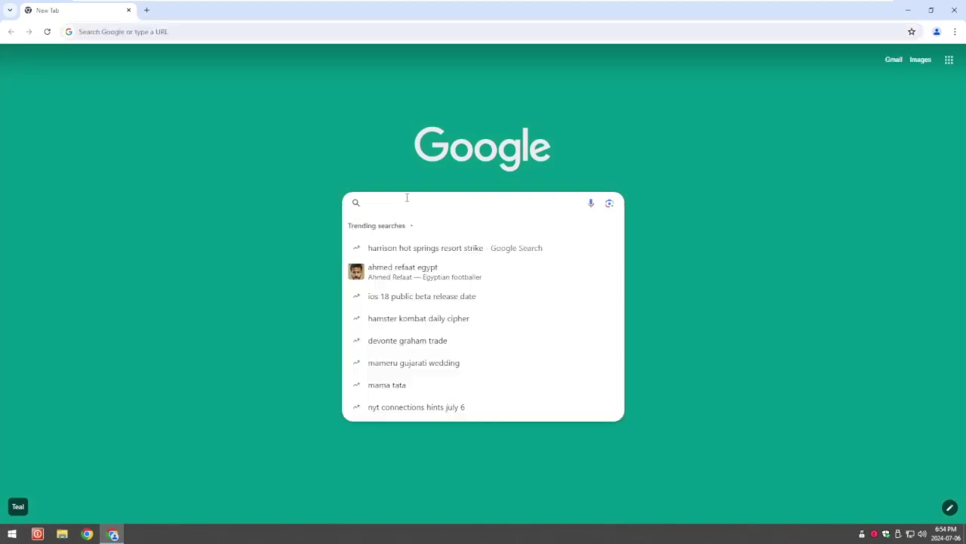
{"action": "type", "text": "gnfg"}
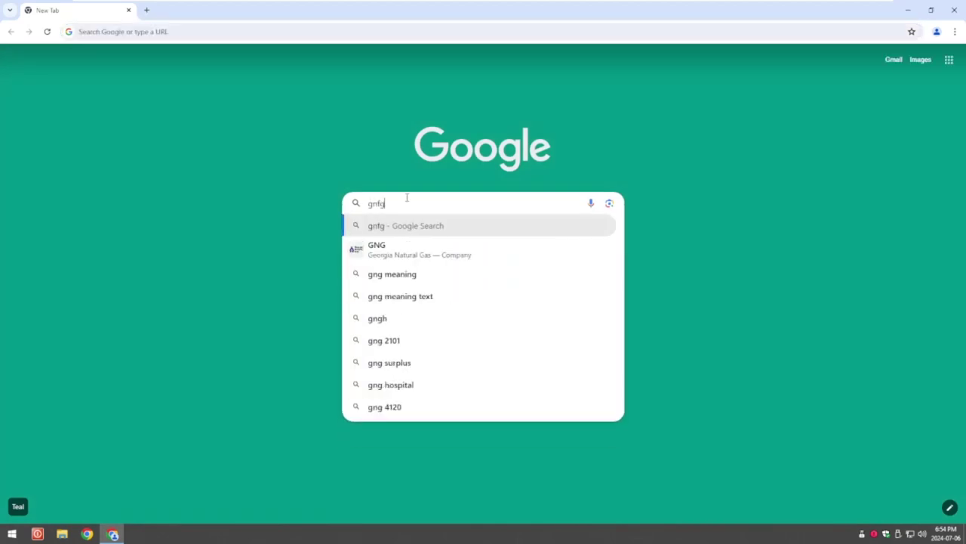
{"action": "type", "text": "eekstuff"}
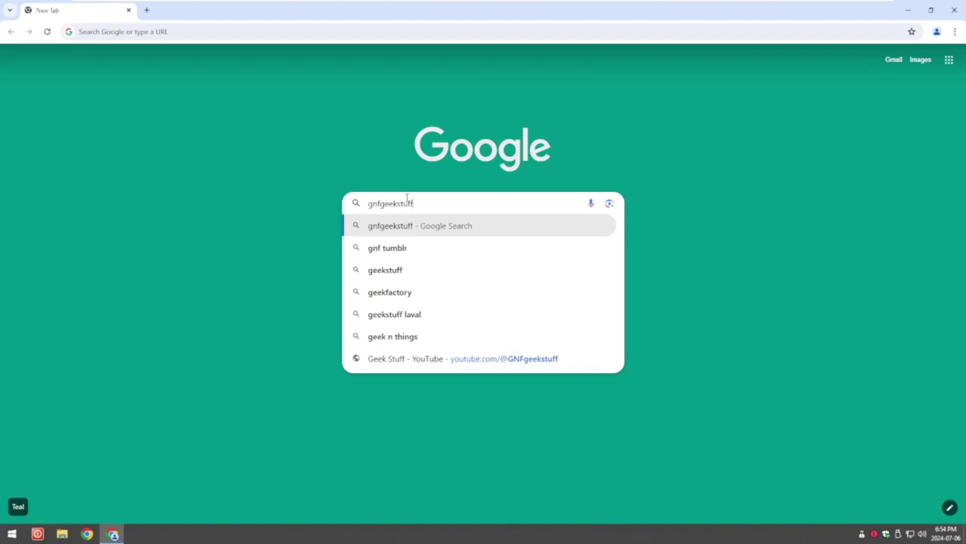
{"action": "key", "text": "Return"}
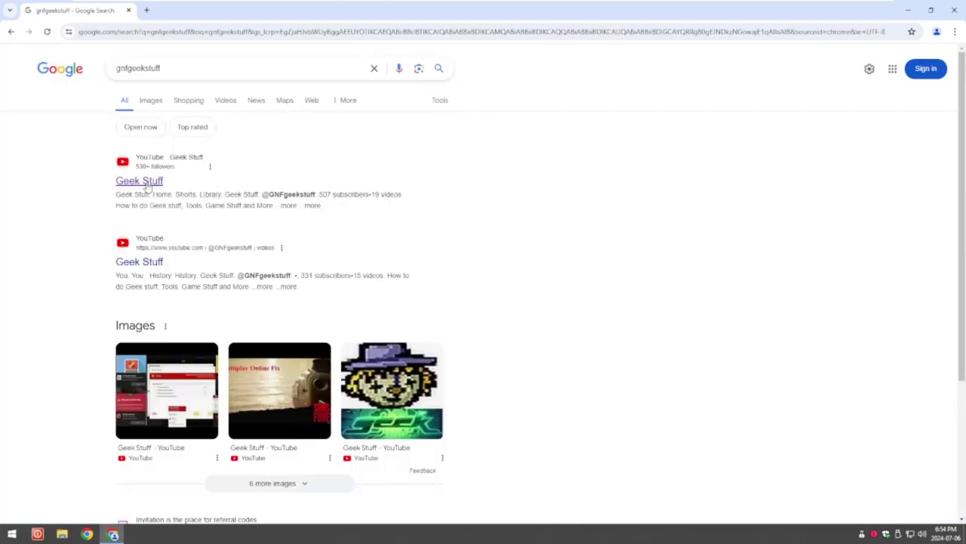
{"action": "left_click", "coordinate": [137, 185]}
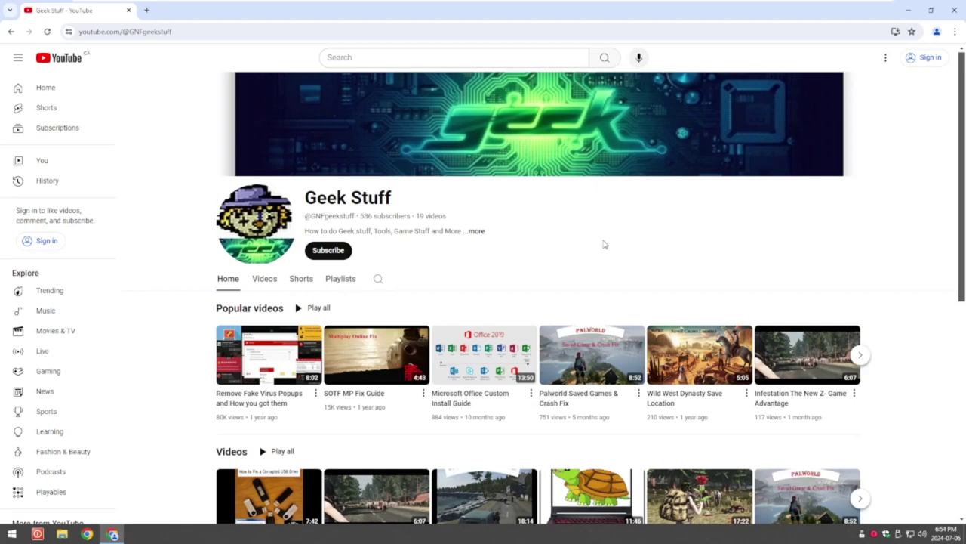
- Shrink the browser window, create a desktop shortcut to the Geek Stuff channel from its page address, and close the browser
{"action": "left_click", "coordinate": [932, 12]}
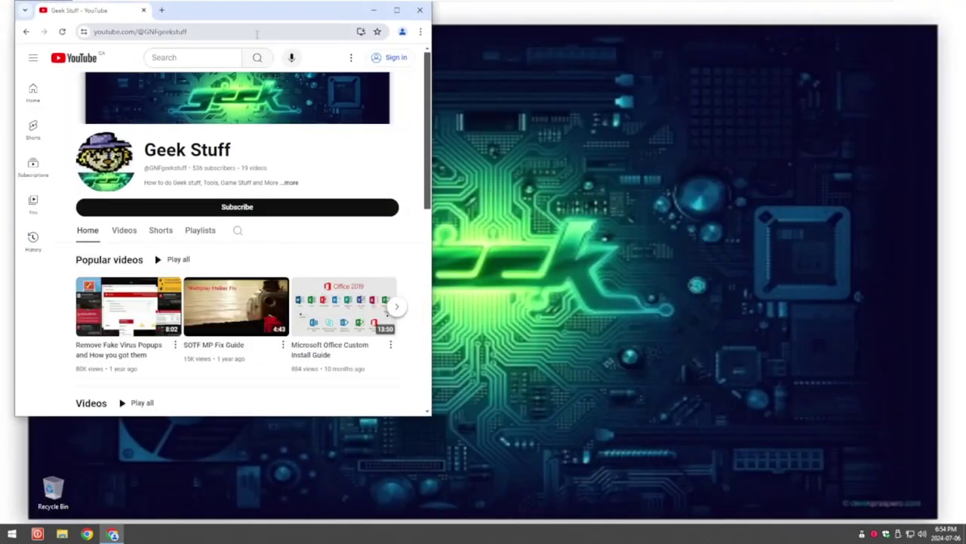
{"action": "left_click", "coordinate": [196, 34]}
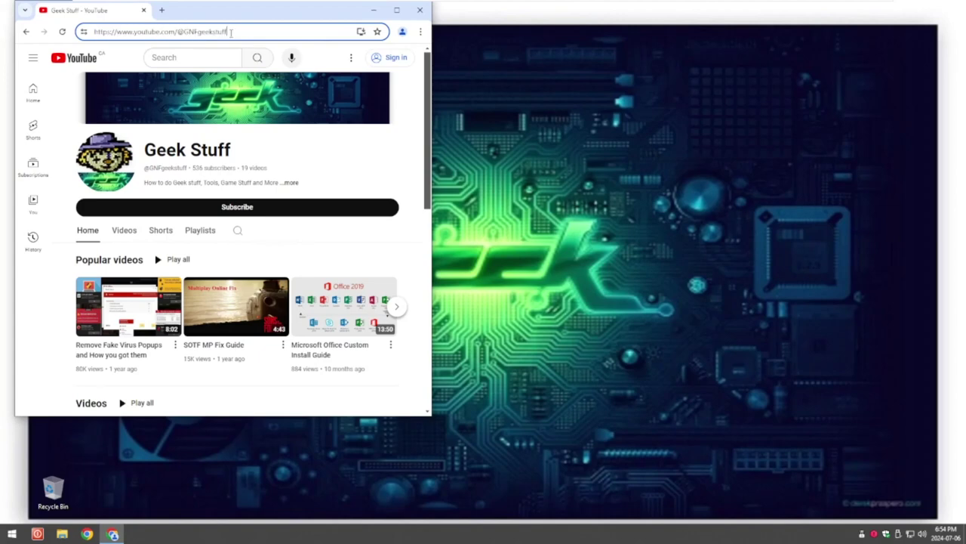
{"action": "left_click", "coordinate": [84, 32]}
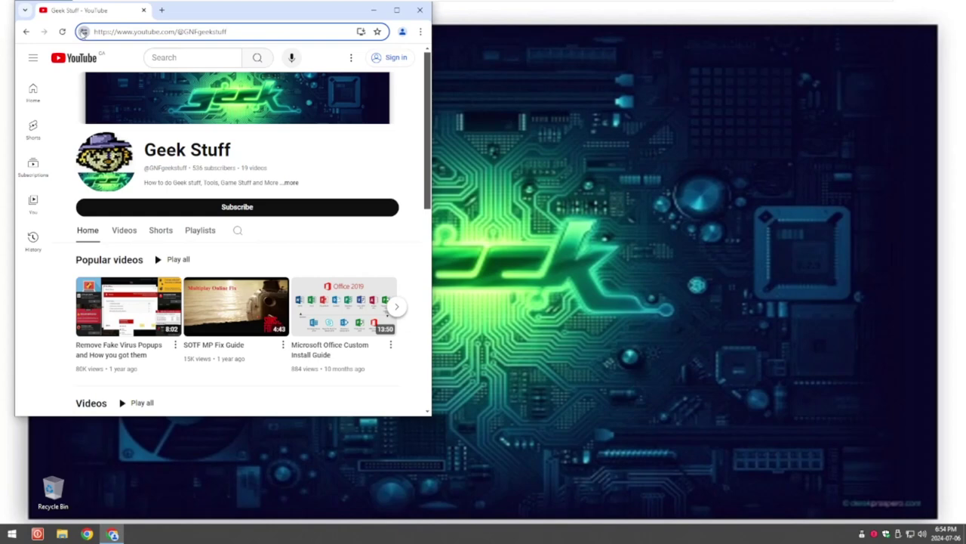
{"action": "left_click_drag", "start_coordinate": [84, 32], "coordinate": [598, 97]}
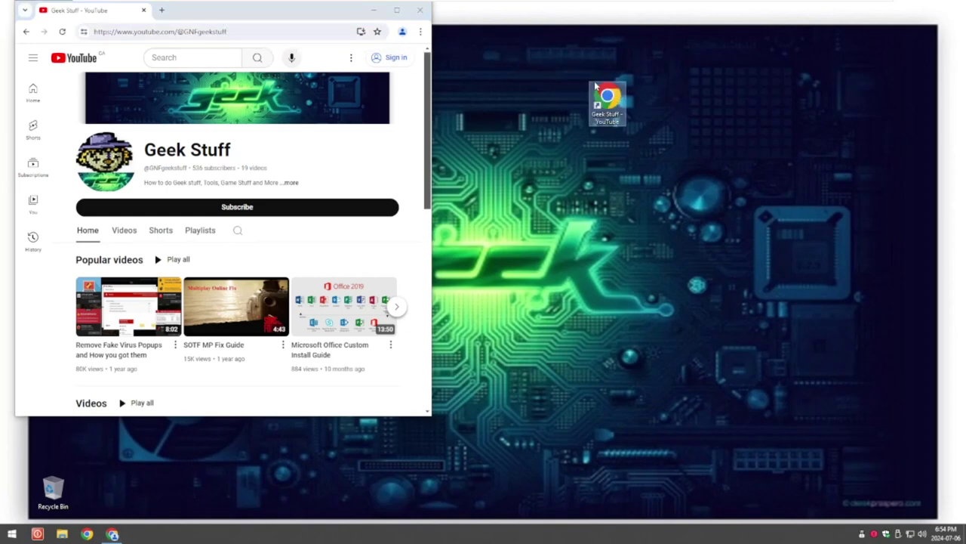
{"action": "left_click", "coordinate": [420, 9]}
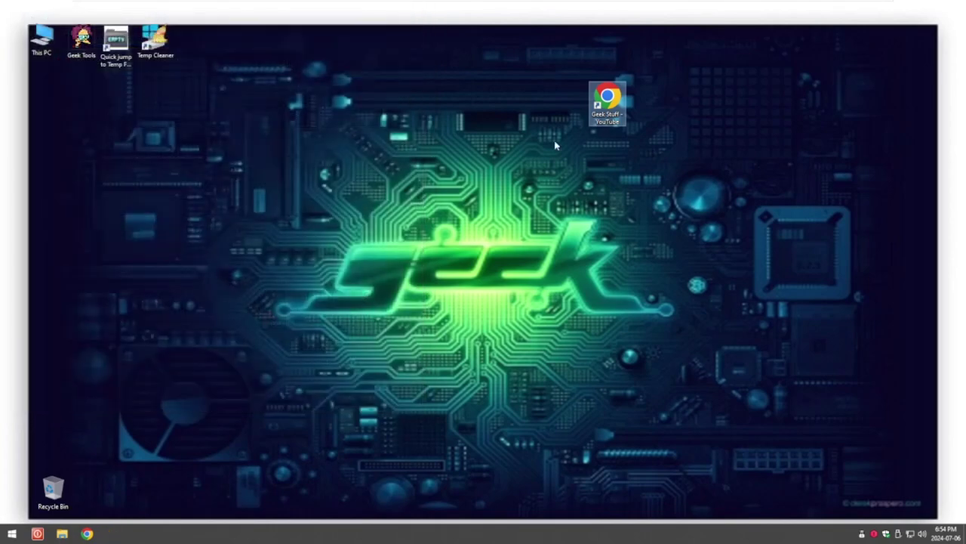
- Test the Geek Stuff desktop shortcut, view the channel page full size and close the browser
{"action": "double_click", "coordinate": [608, 102]}
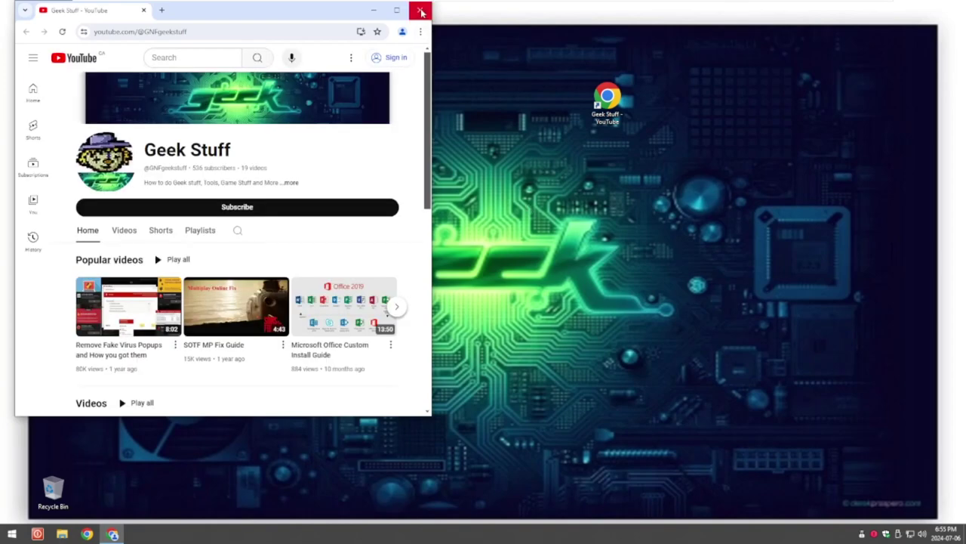
{"action": "left_click", "coordinate": [397, 11]}
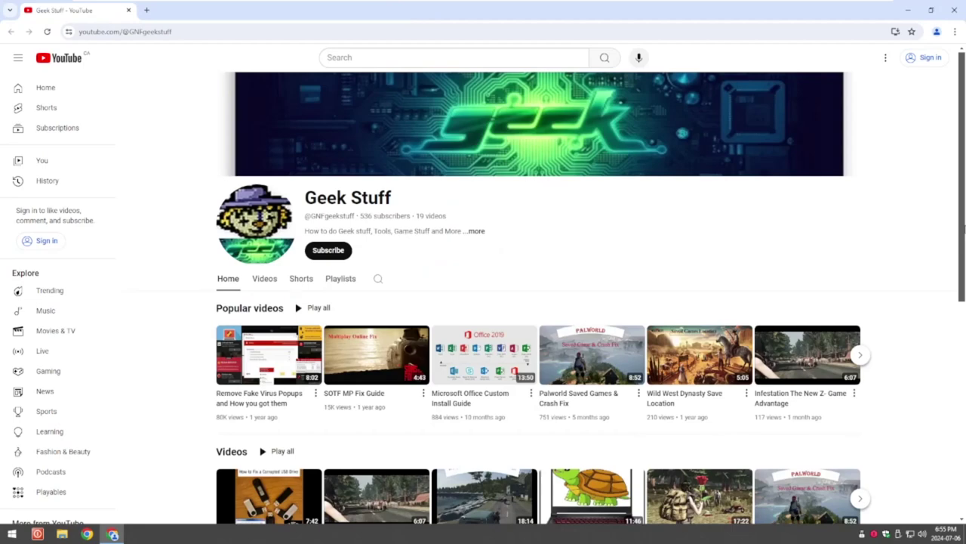
{"action": "left_click", "coordinate": [956, 10]}
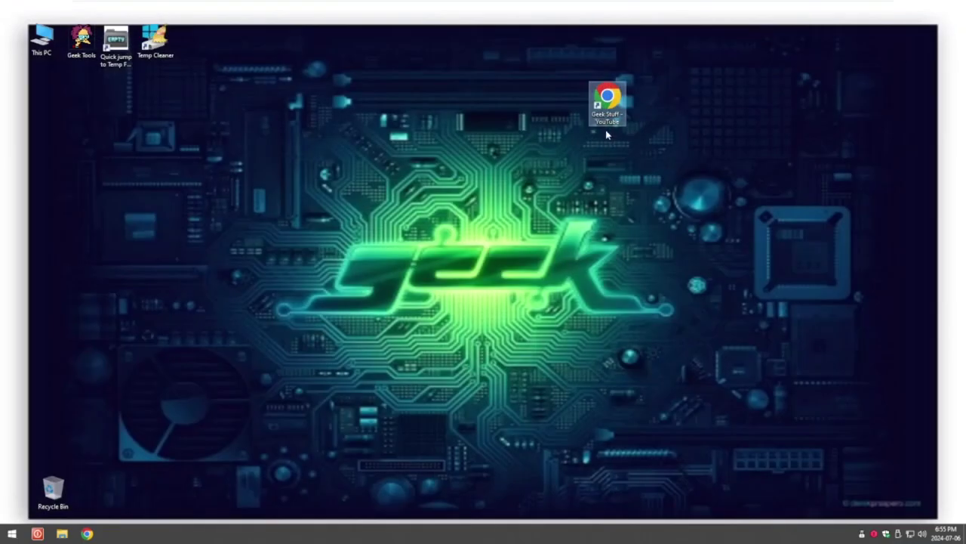